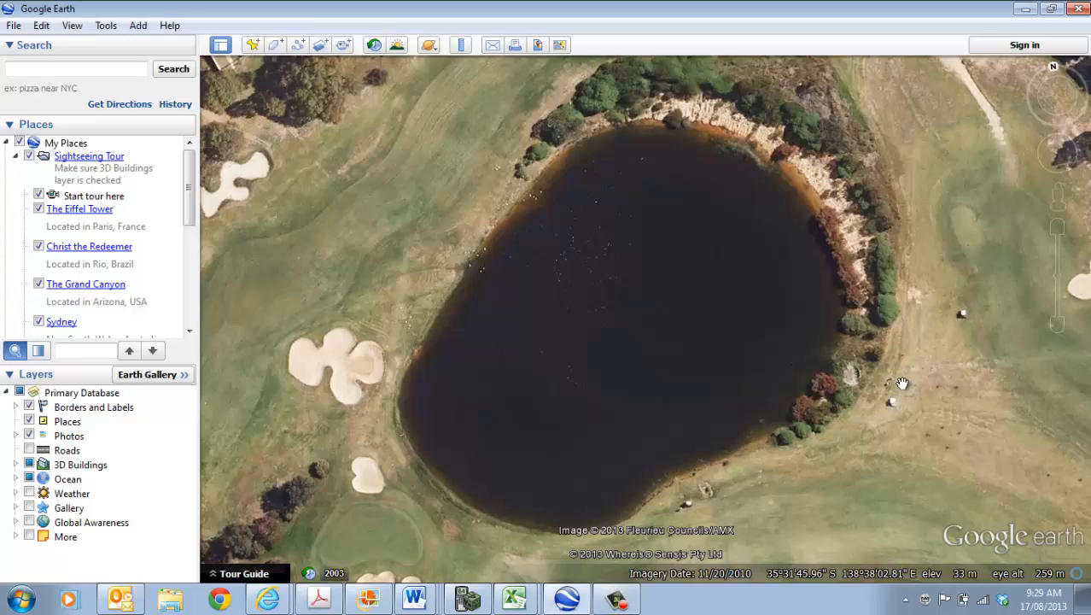
- Measure the lake's long diagonal in metres with the Ruler, from its north-east shore to its south-west shore, then close the Ruler
scroll(904, 386, "down", 2)
scroll(903, 386, "down", 3)
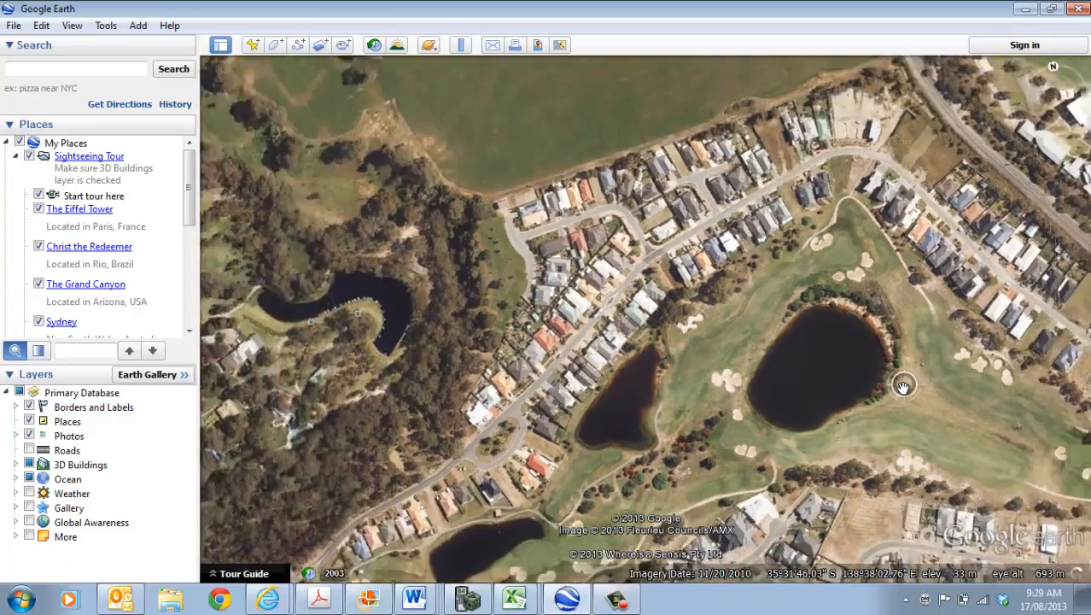
scroll(903, 388, "up", 2)
scroll(900, 388, "up", 3)
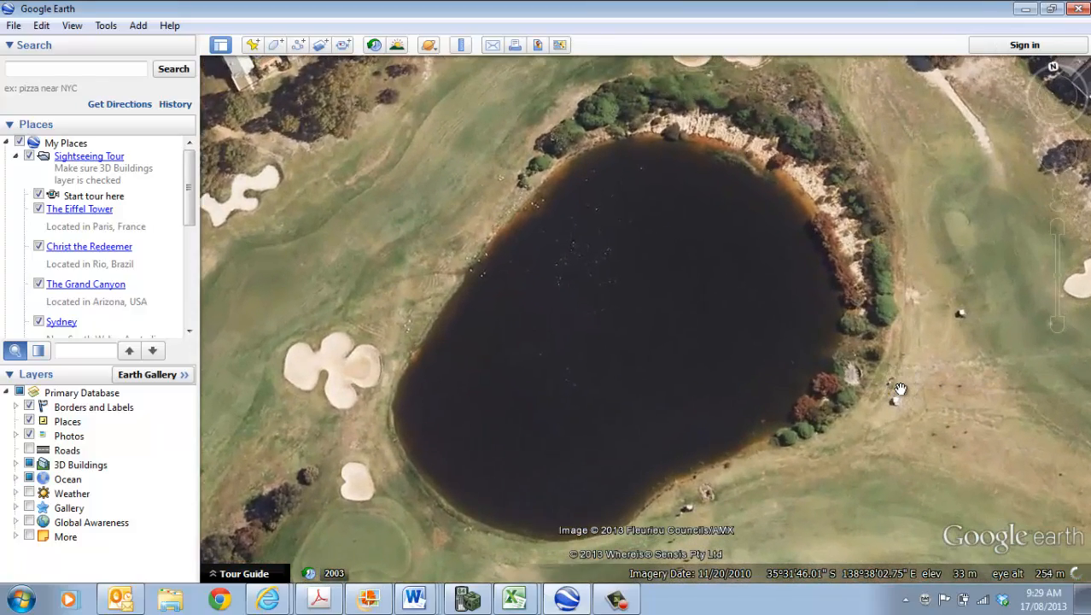
scroll(901, 388, "up", 1)
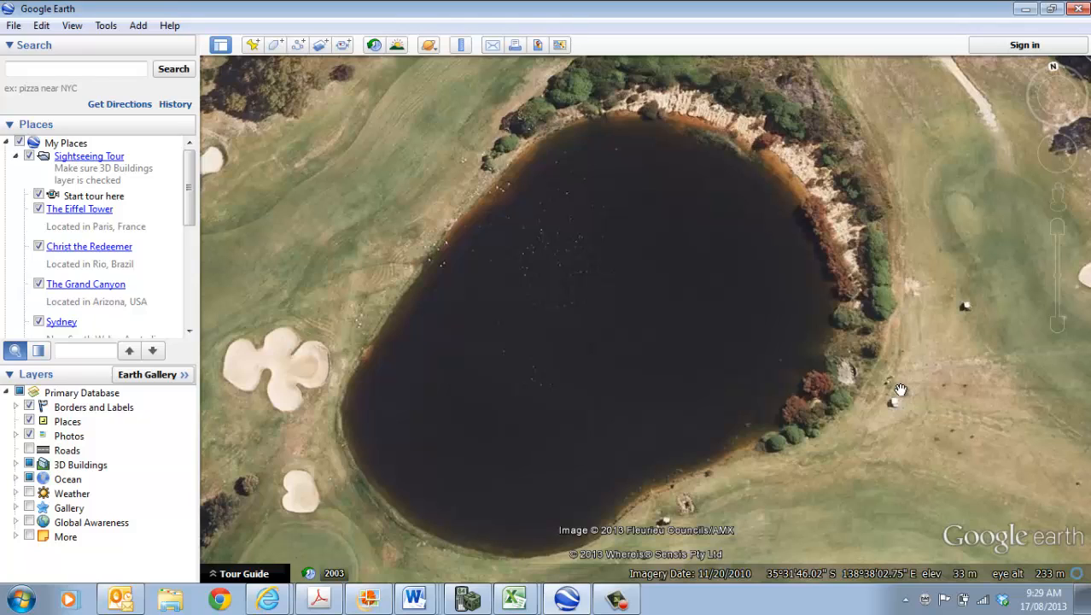
left_click(460, 47)
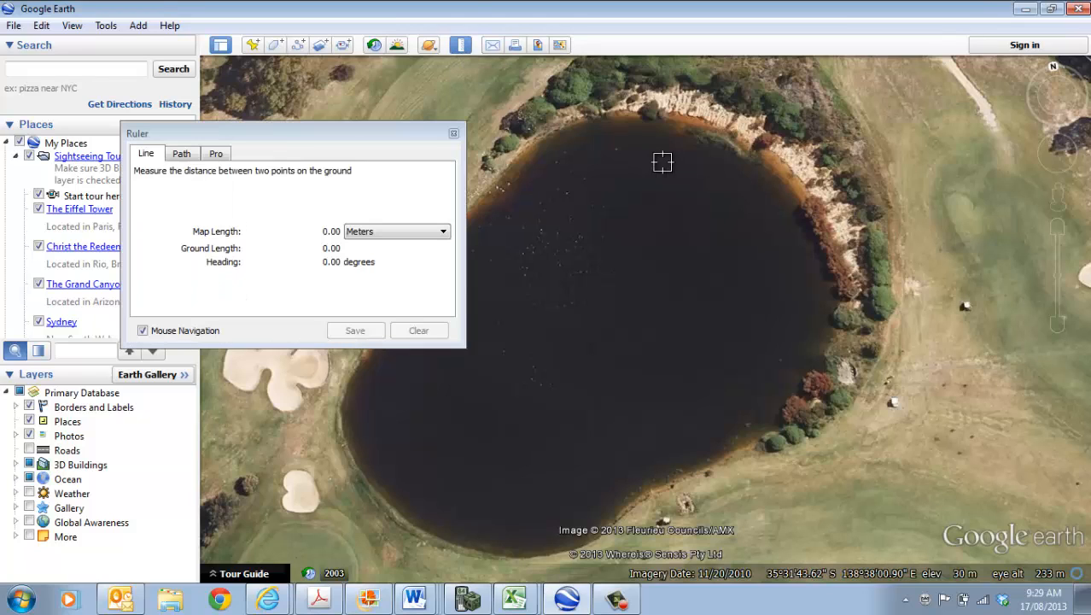
left_click(757, 147)
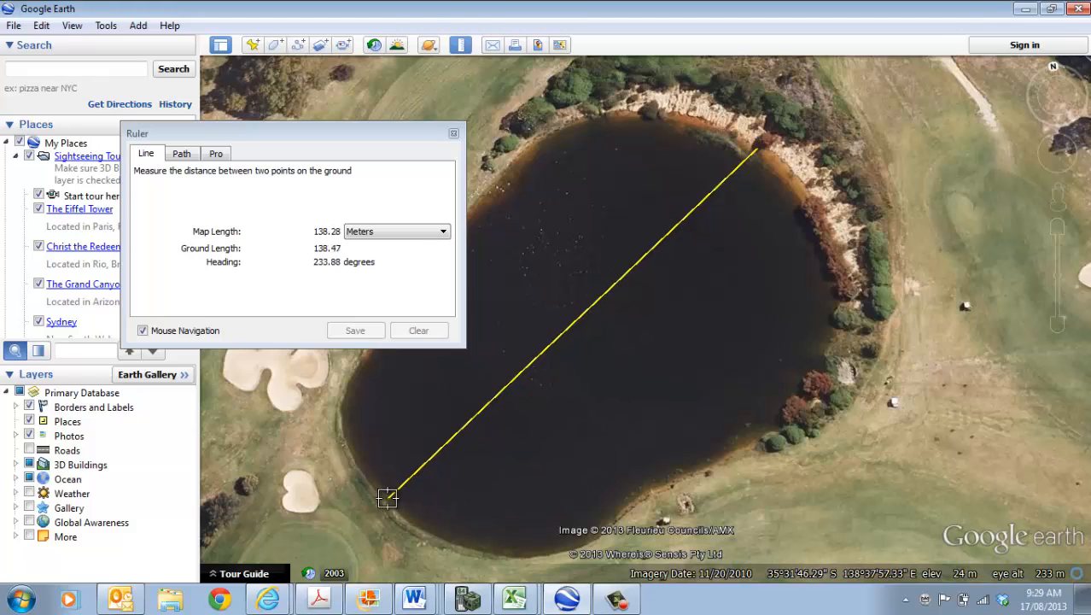
left_click(346, 444)
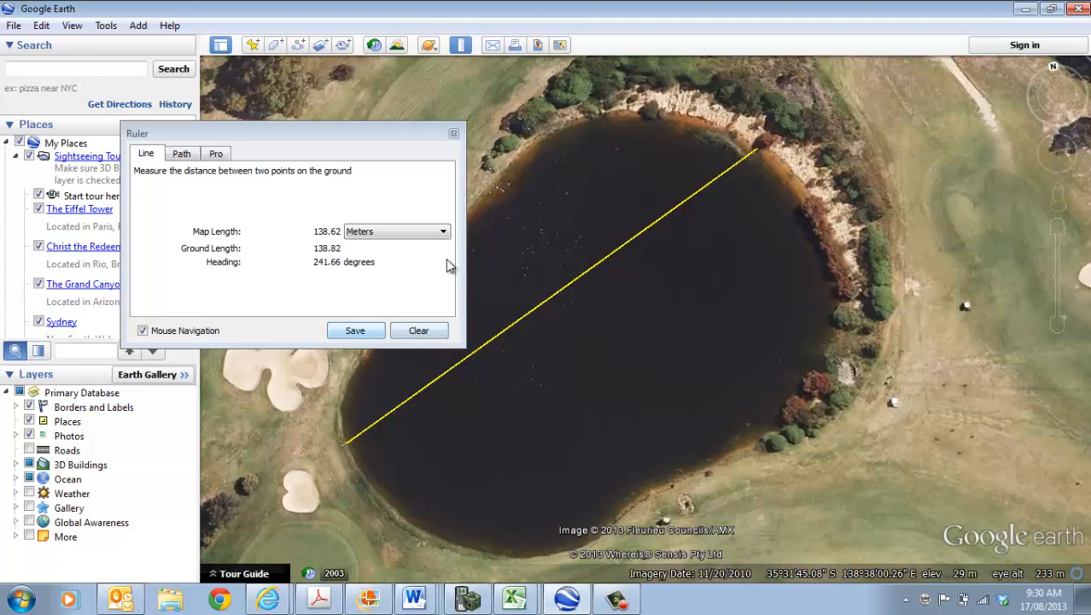
left_click(454, 133)
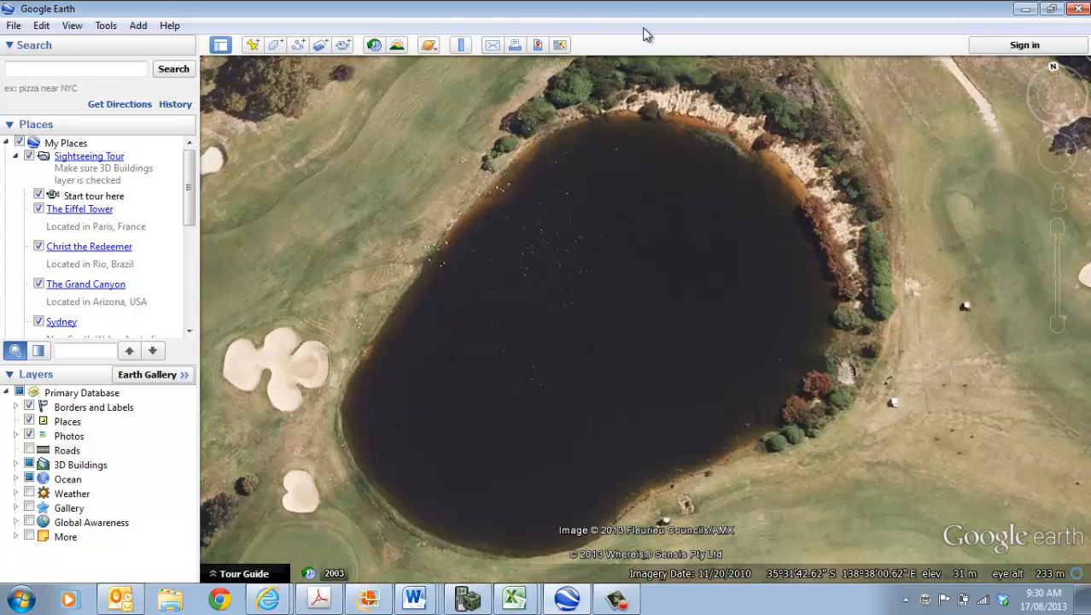
- Save the current lake view as a JPEG image named lake on the Desktop
left_click(539, 45)
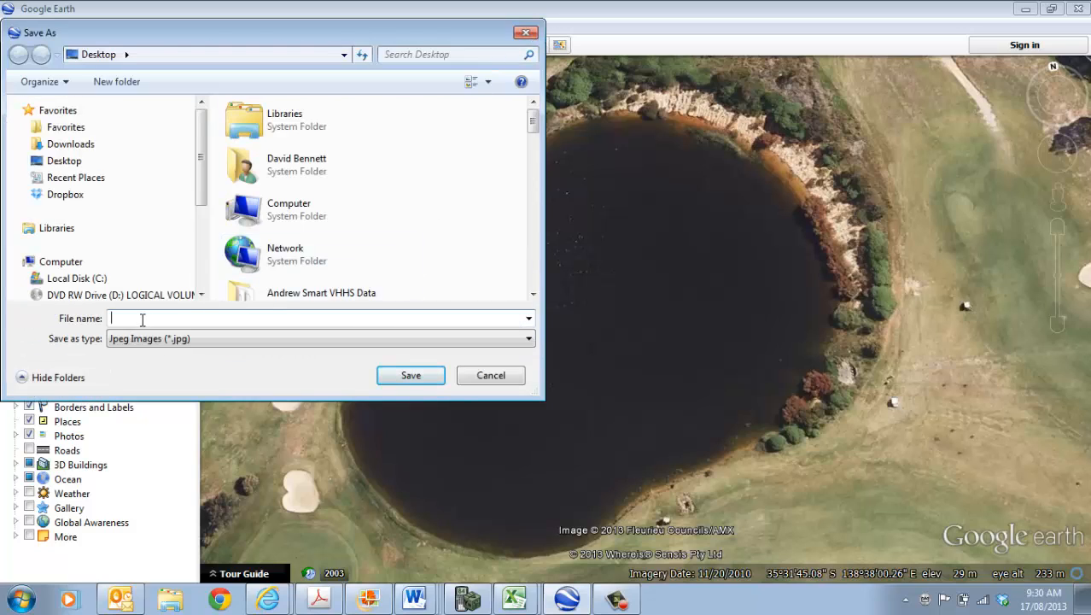
type("lake")
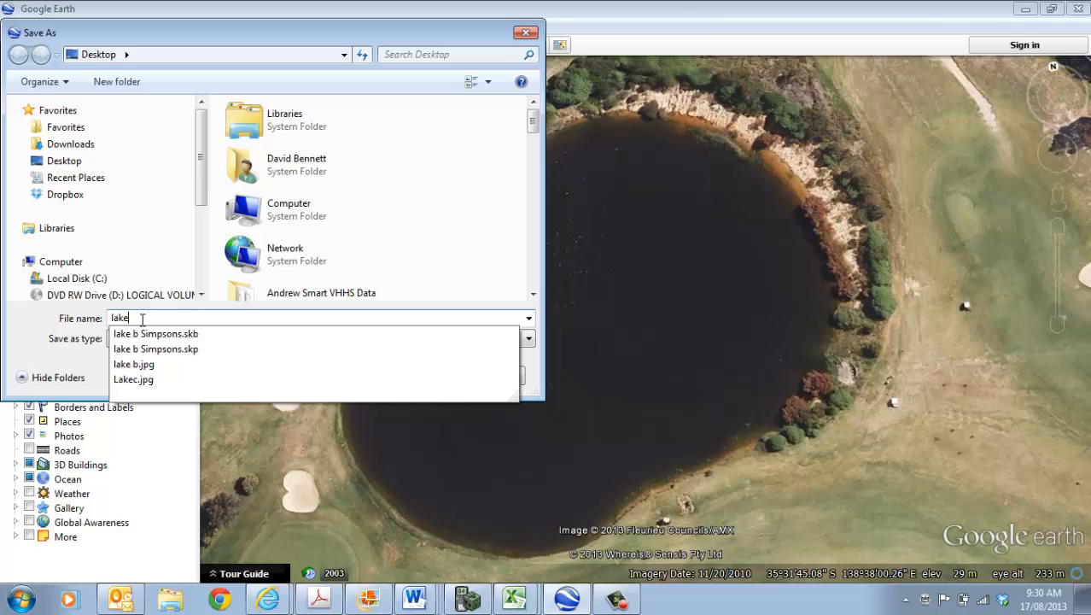
left_click(62, 165)
left_click(411, 376)
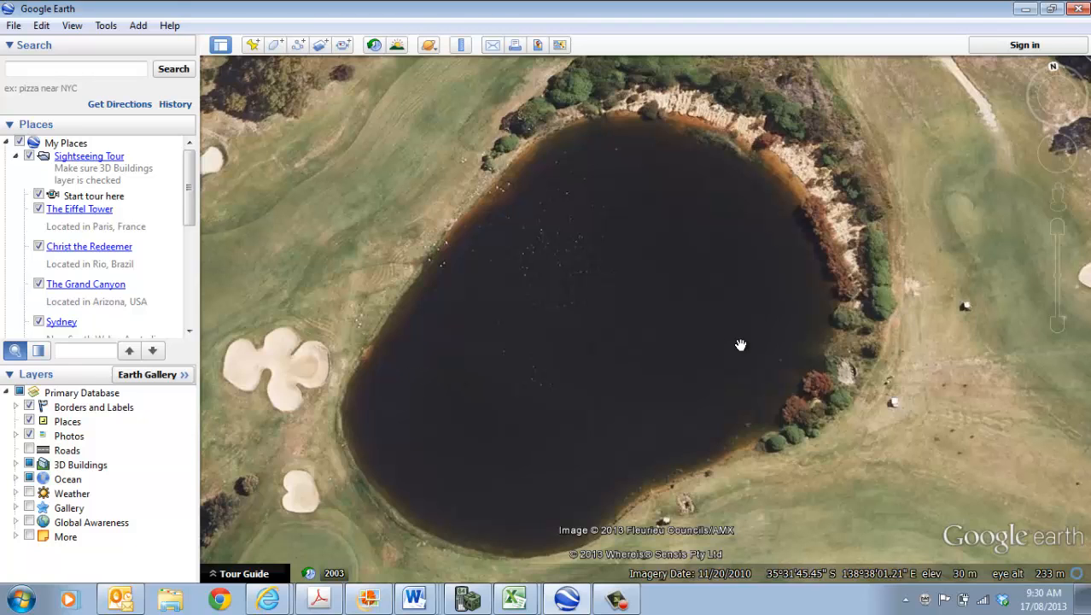
- Switch to Google SketchUp 8 and start a new model with the Google Earth Modeling - Meters template
left_click(1026, 8)
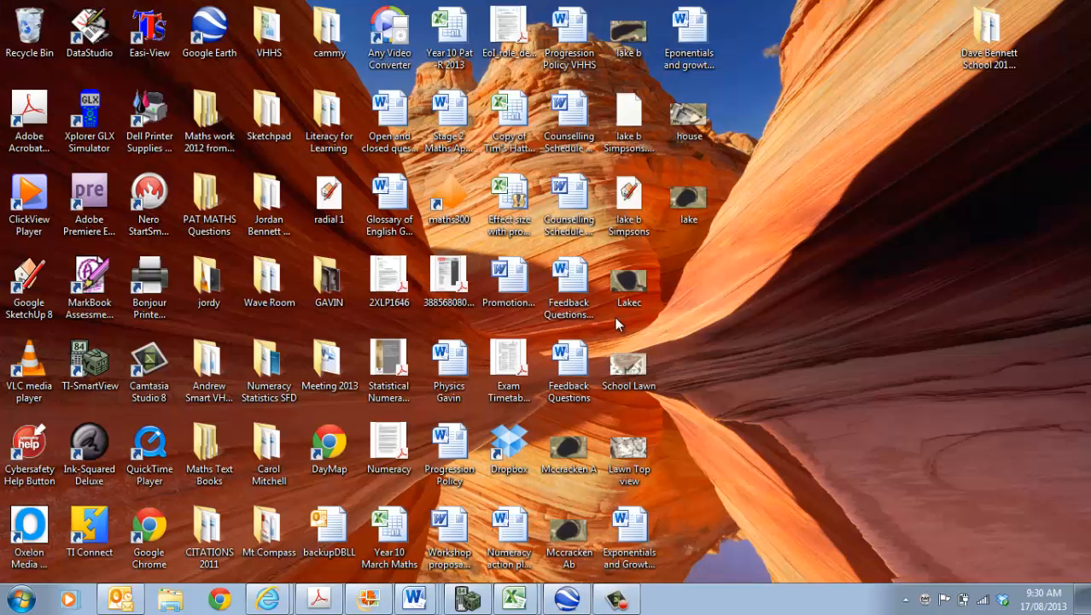
double_click(30, 288)
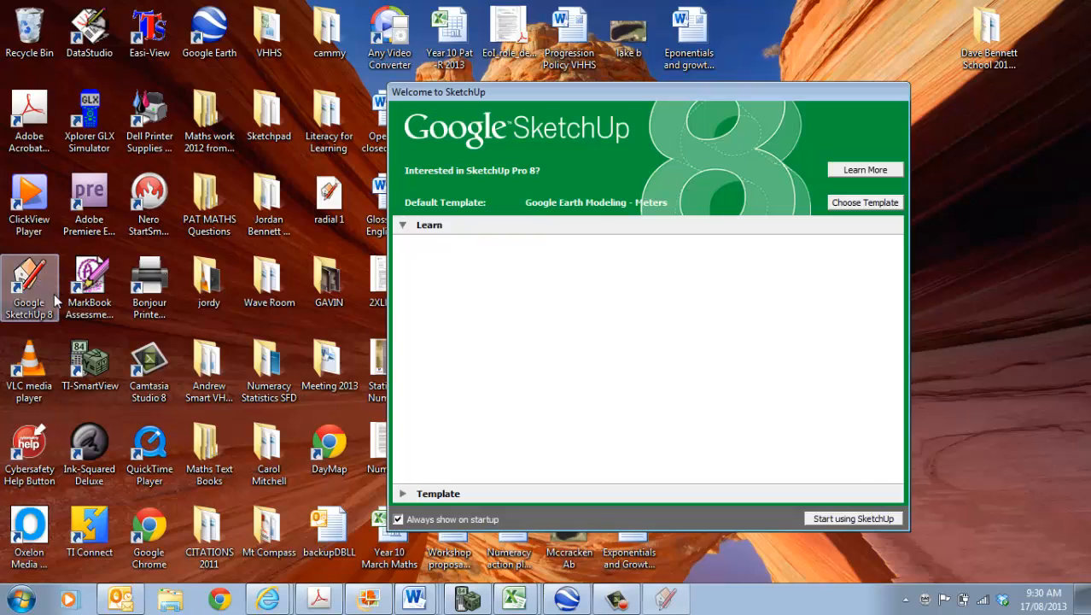
left_click(865, 204)
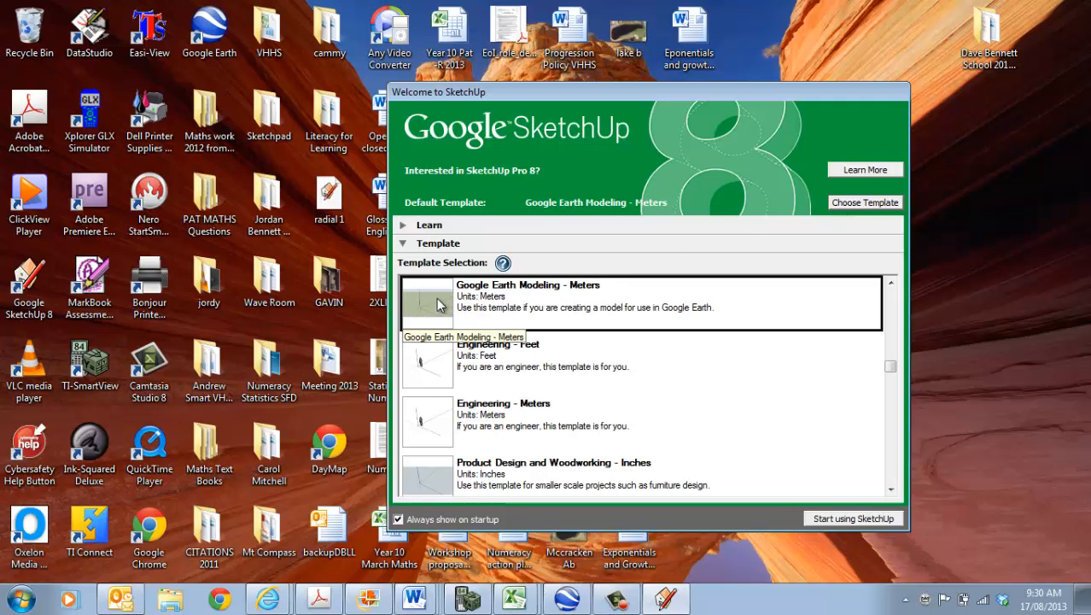
left_click(851, 518)
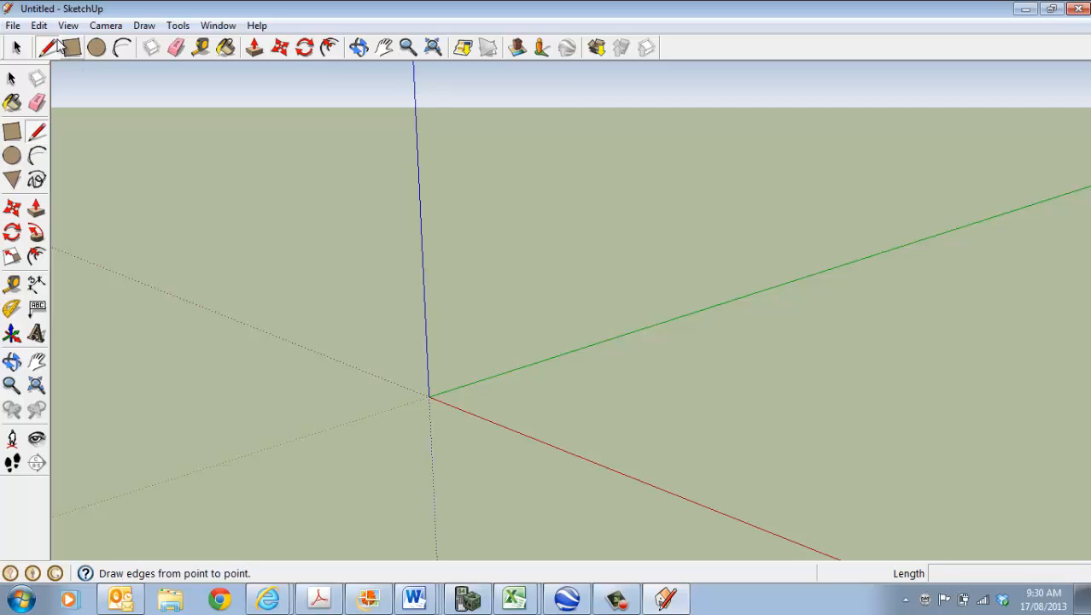
- Import the lake JPEG from the Desktop as an image and place it flat on the ground near the origin, about 10 m wide
left_click(13, 25)
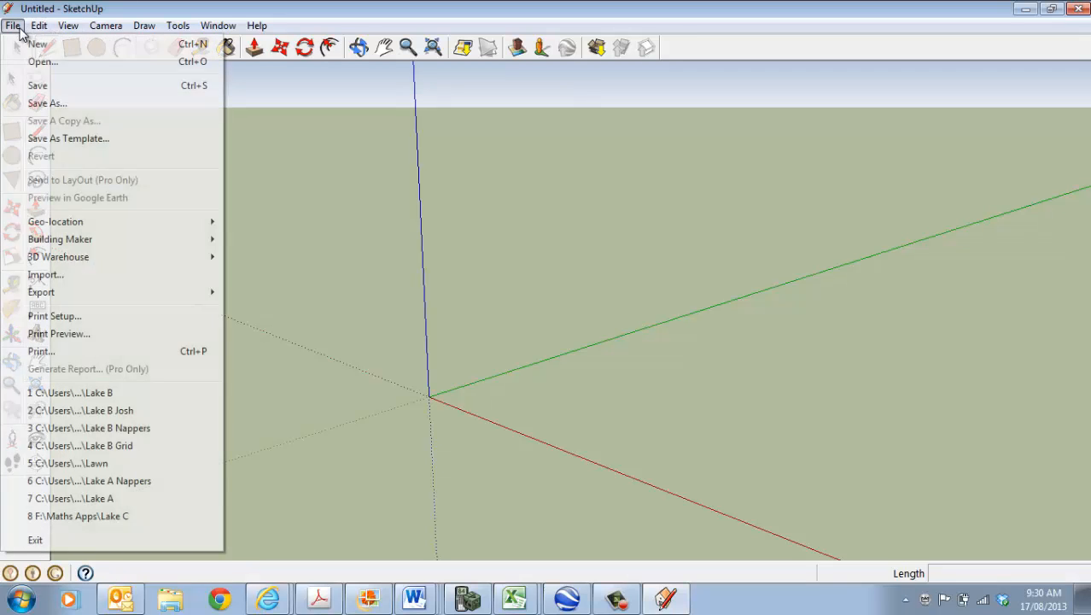
left_click(64, 275)
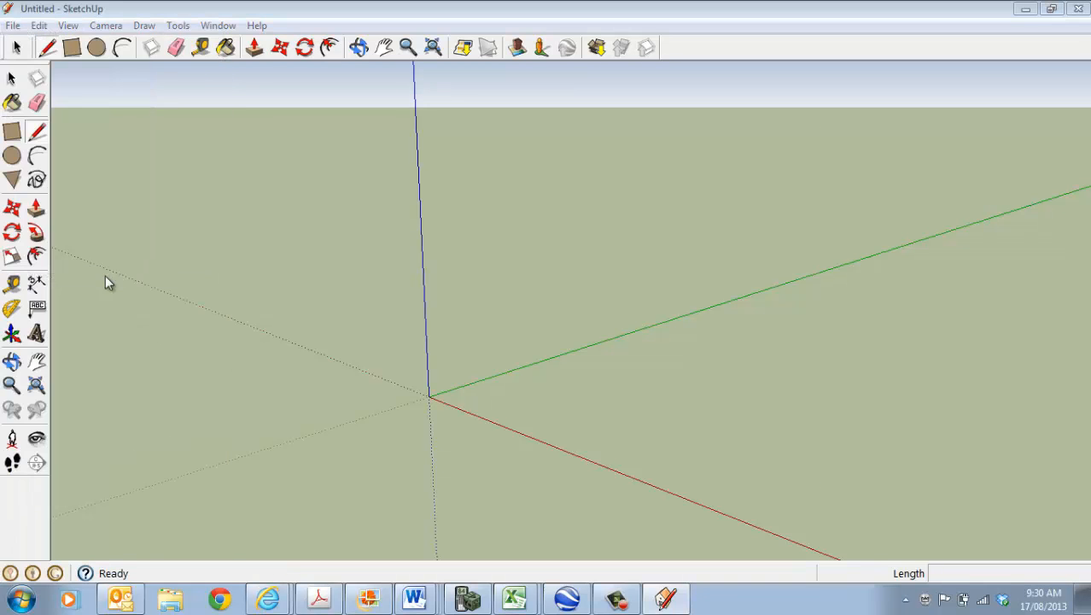
left_click(269, 249)
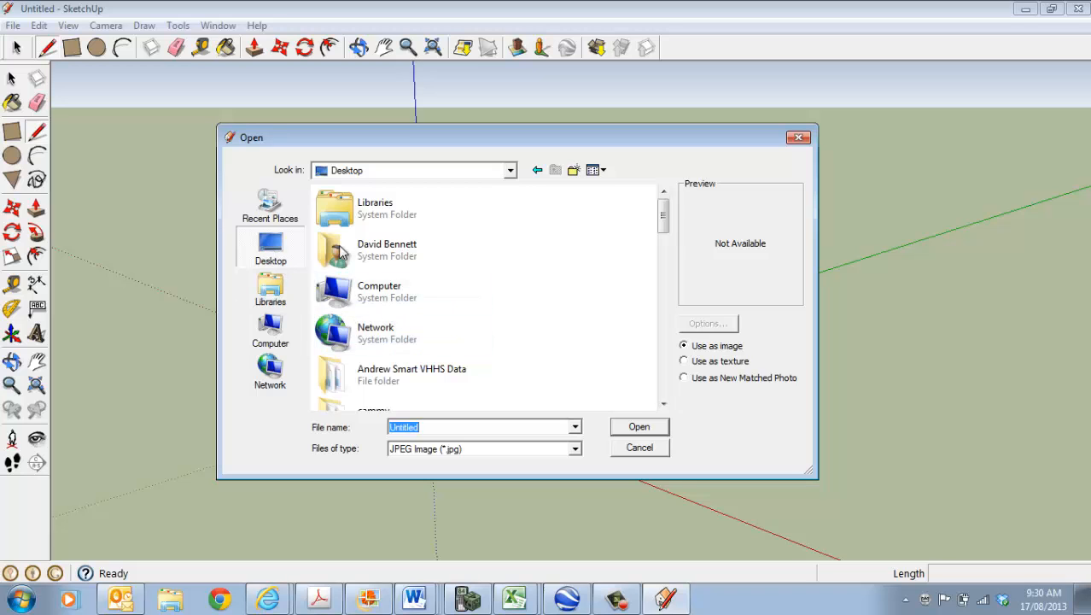
left_click_drag(663, 220, 668, 359)
left_click(404, 346)
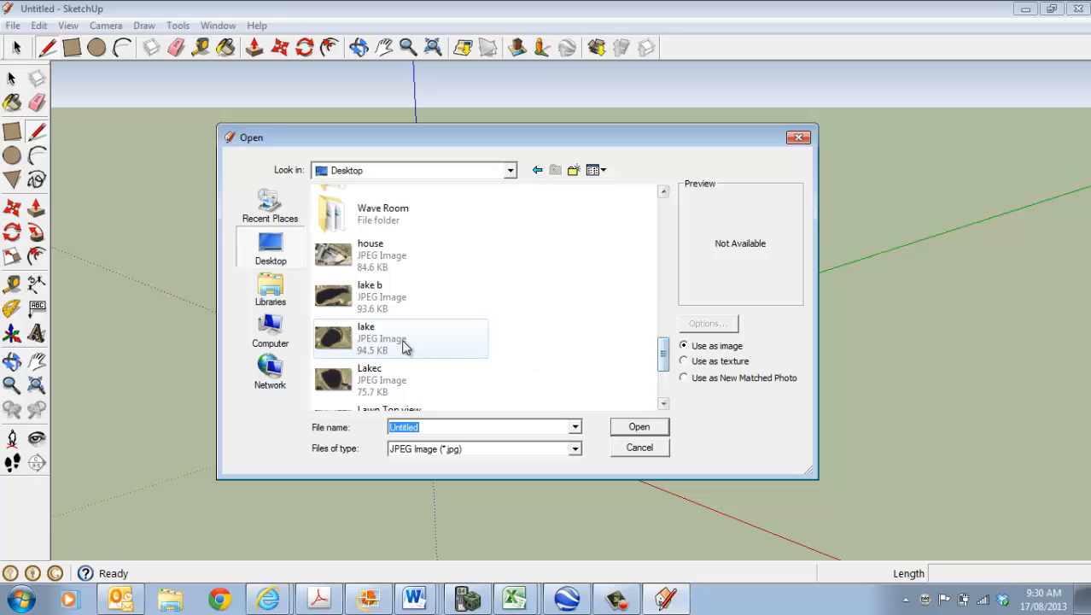
double_click(340, 339)
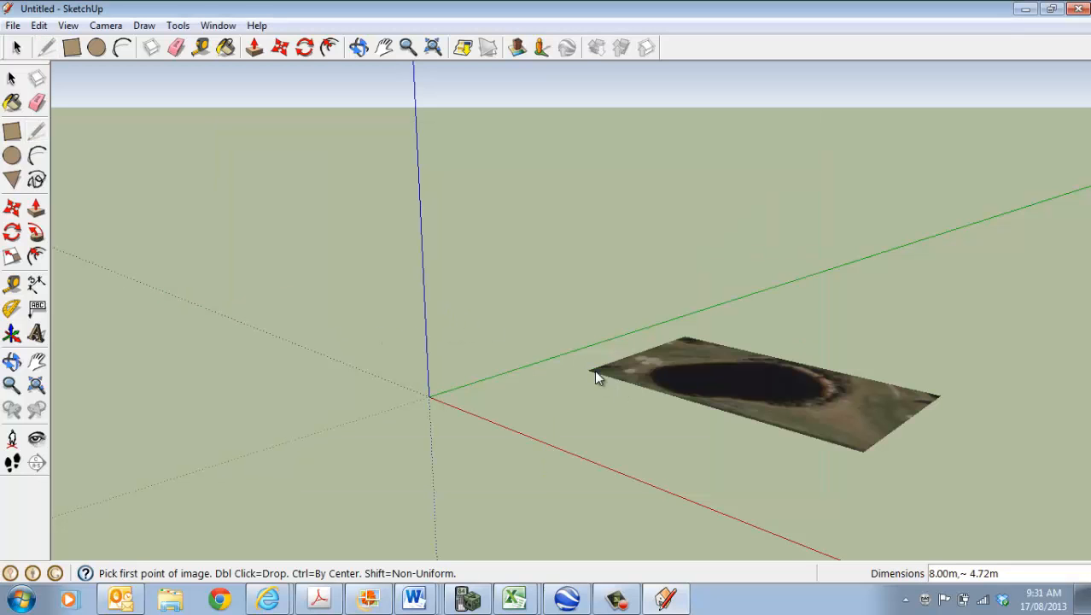
left_click(590, 370)
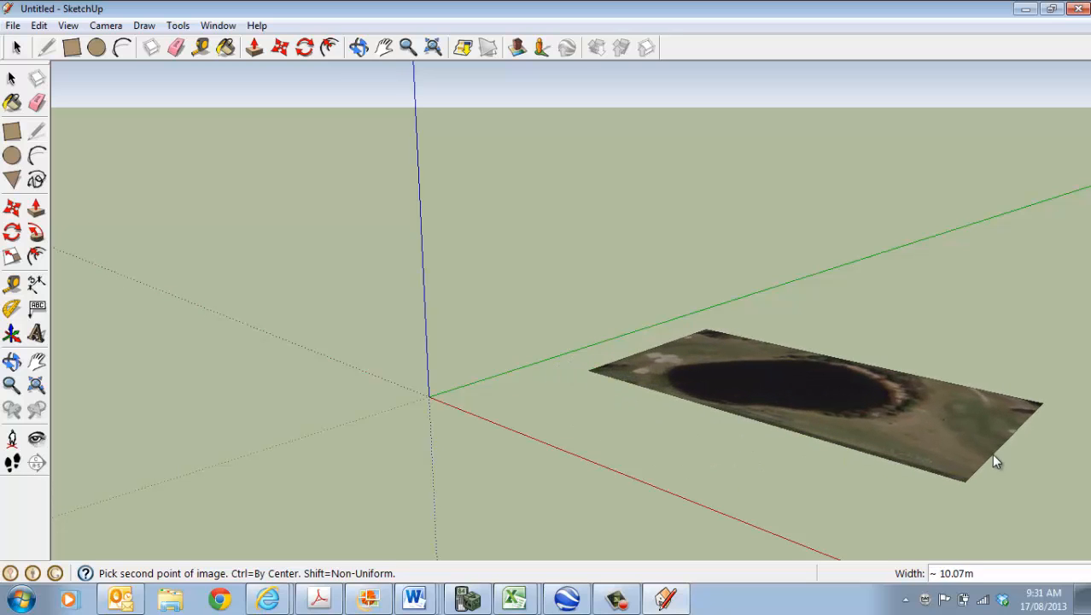
left_click(982, 465)
- Switch to the standard Top view and frame the lake image so that it fills the drawing area
key("l")
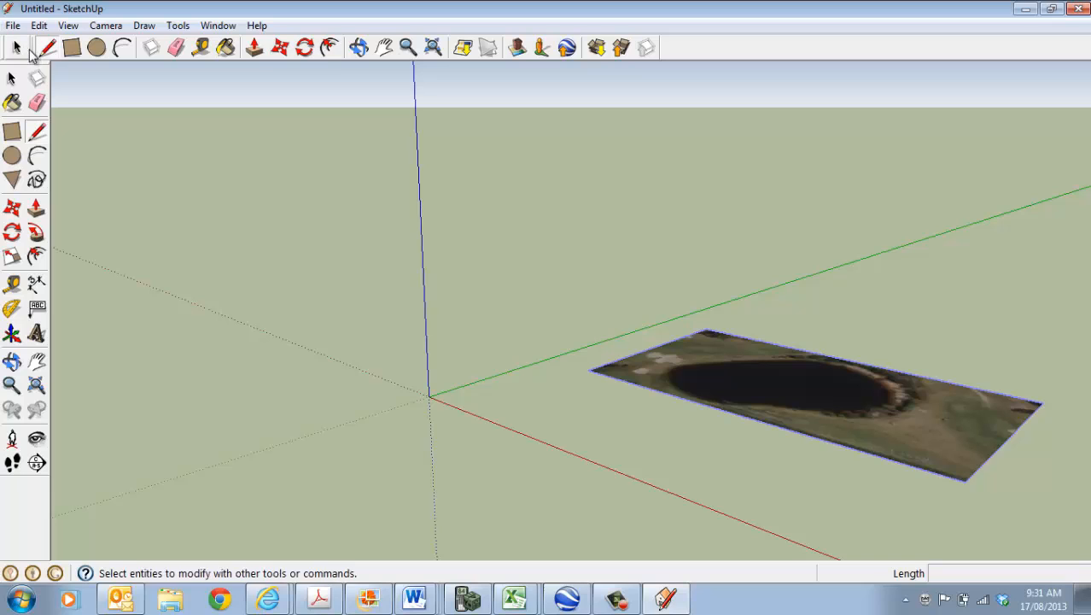
left_click(106, 26)
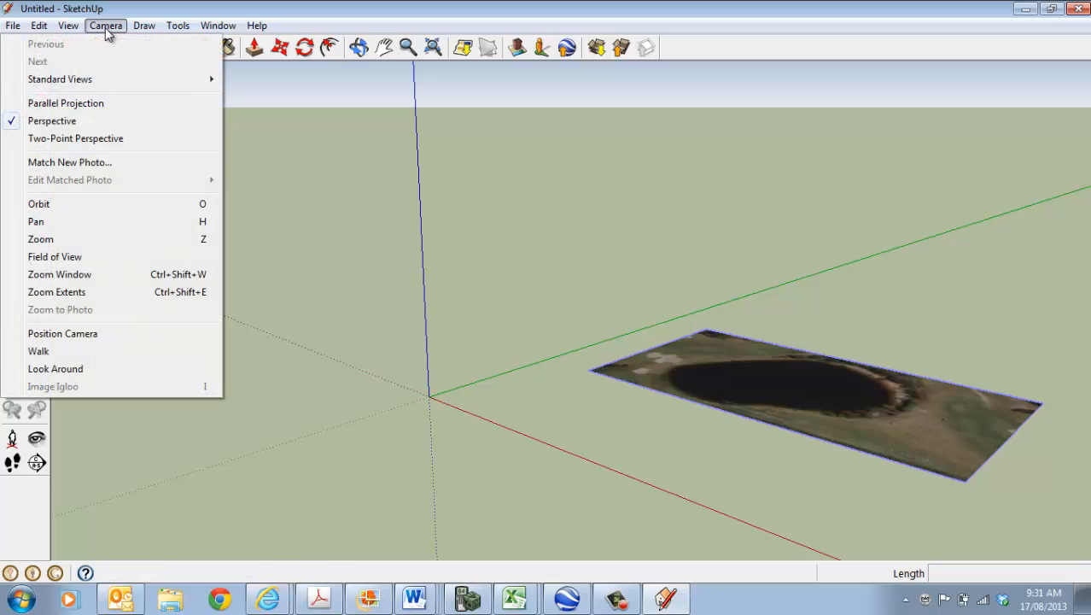
mouse_move(90, 79)
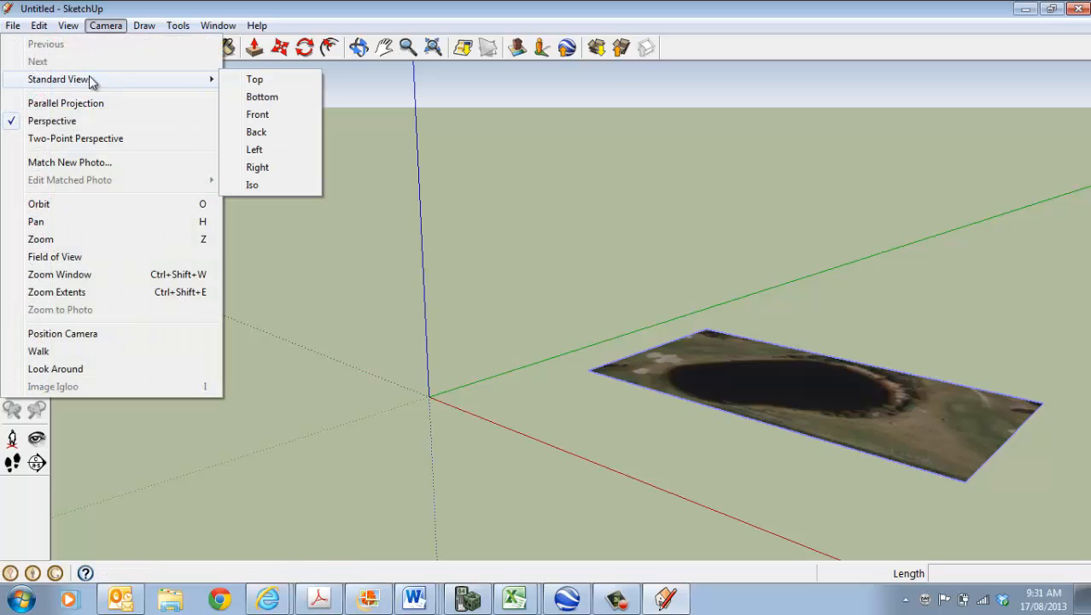
left_click(260, 79)
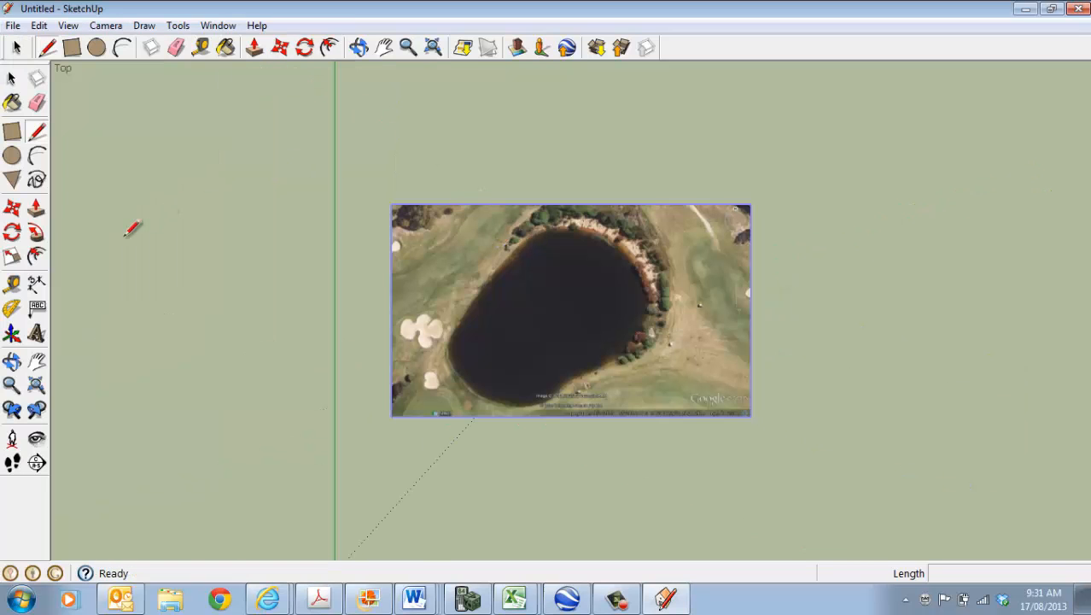
left_click(37, 361)
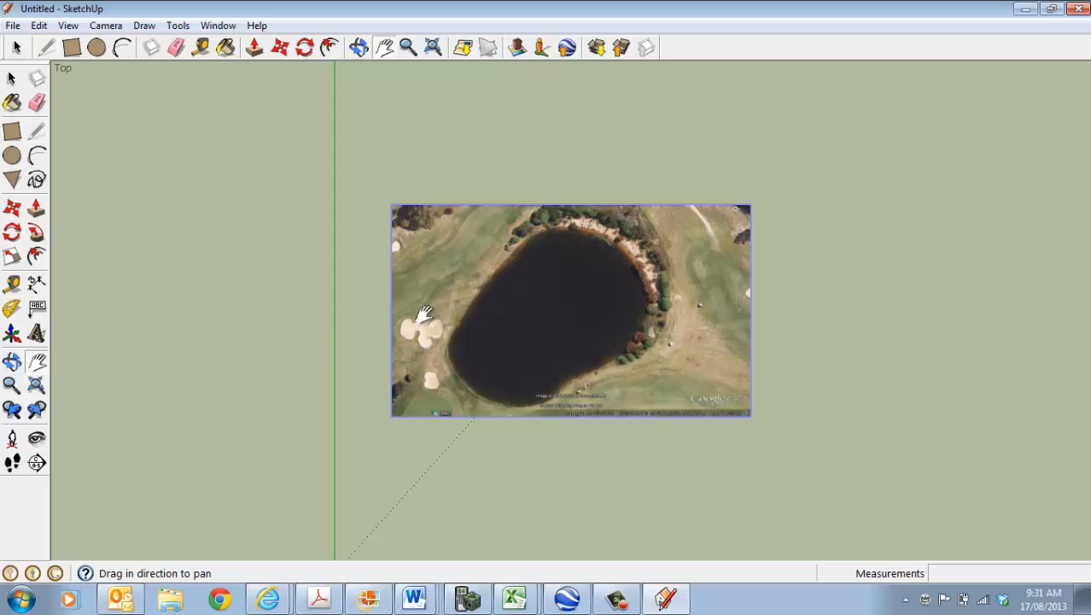
left_click_drag(428, 314, 249, 250)
scroll(253, 251, "down", 1)
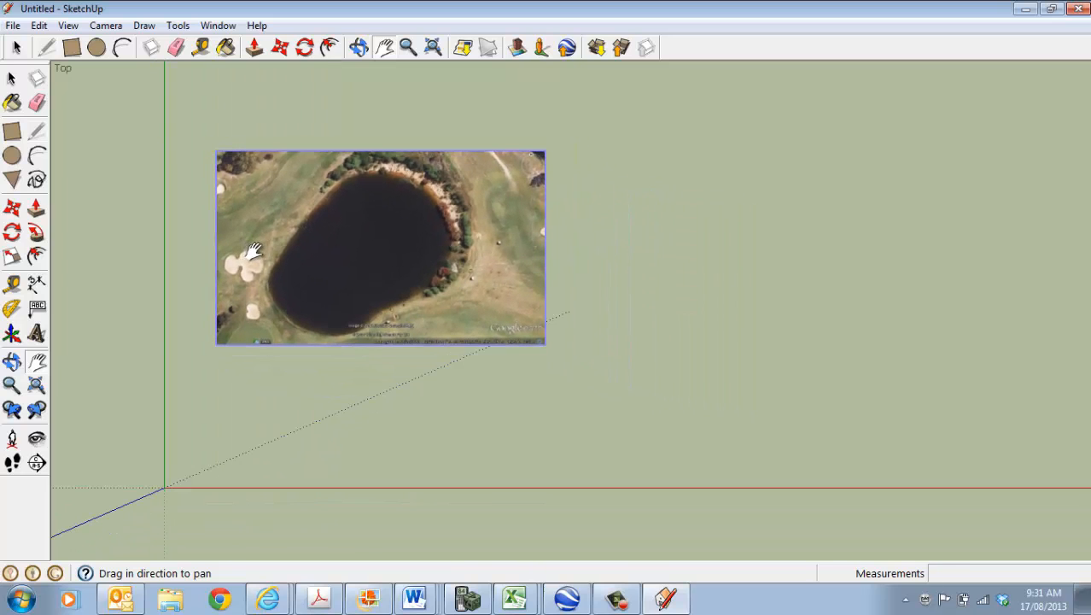
right_click(256, 252)
left_click(416, 219)
scroll(416, 219, "up", 4)
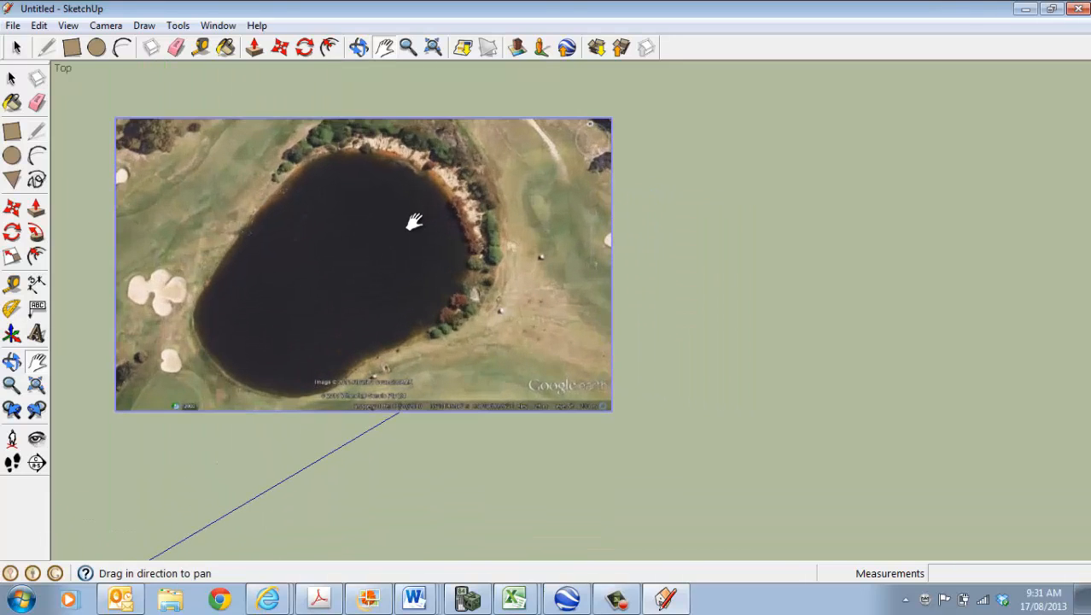
left_click_drag(503, 237, 773, 281)
scroll(625, 257, "up", 1)
scroll(679, 277, "up", 1)
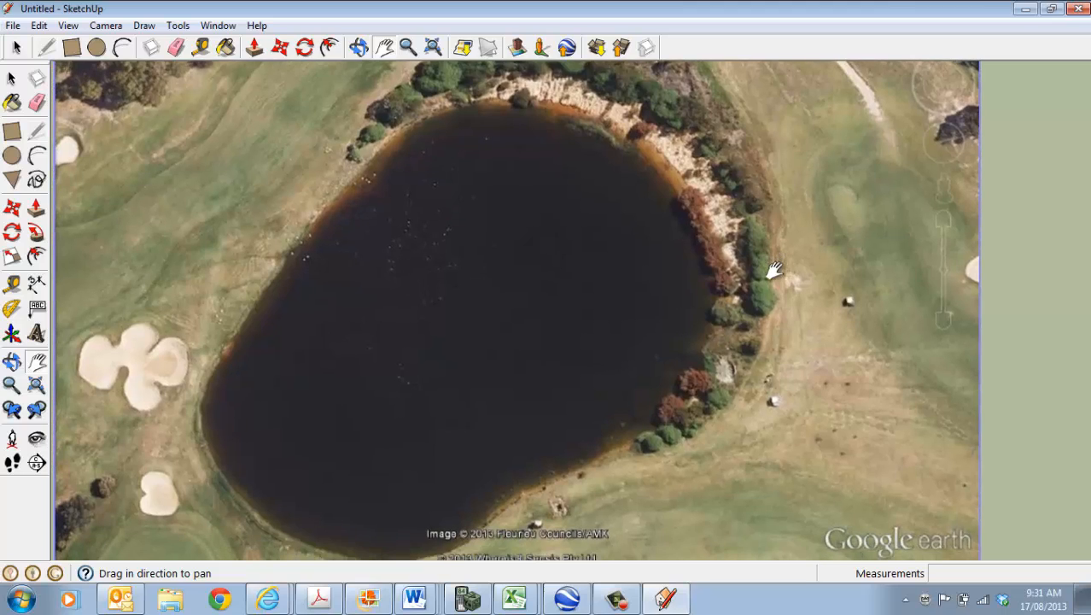
scroll(772, 277, "down", 1)
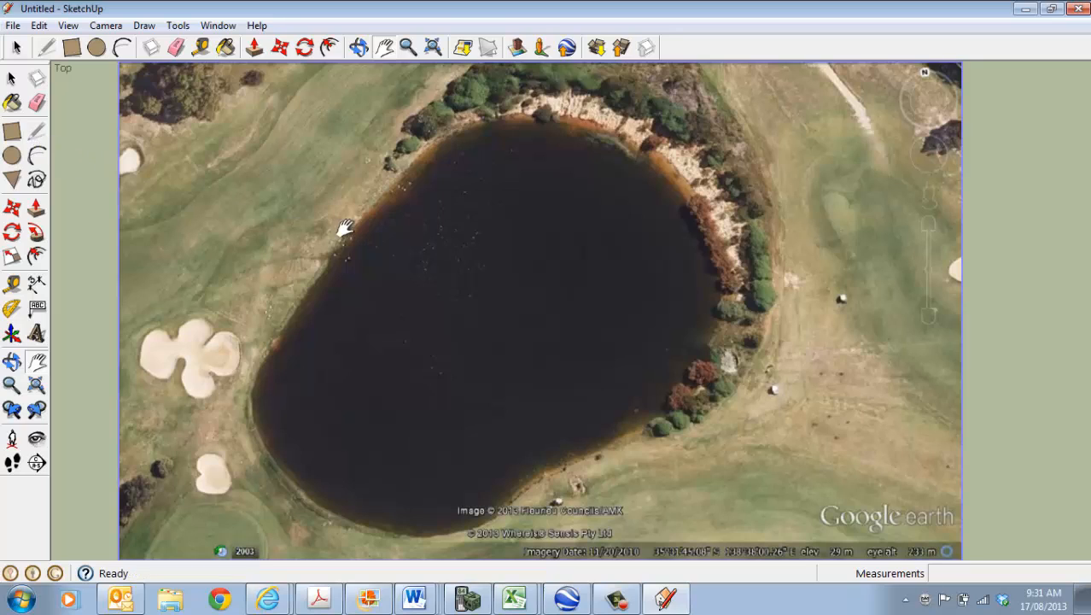
- Draw a line about 5.6 m long across the lake from its north-east shore to its south-west shore
left_click(39, 133)
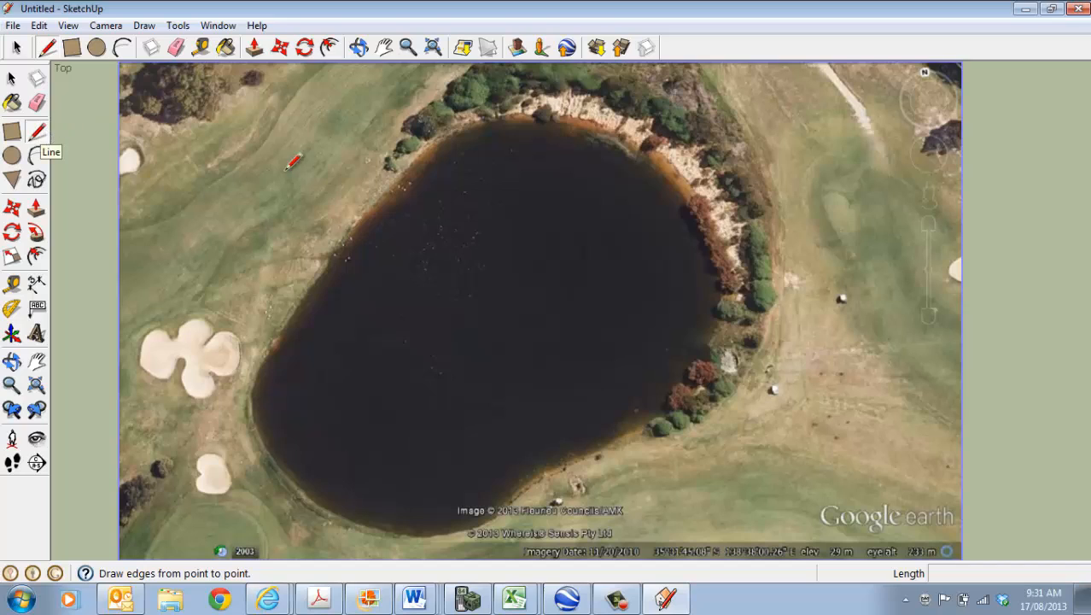
left_click(641, 152)
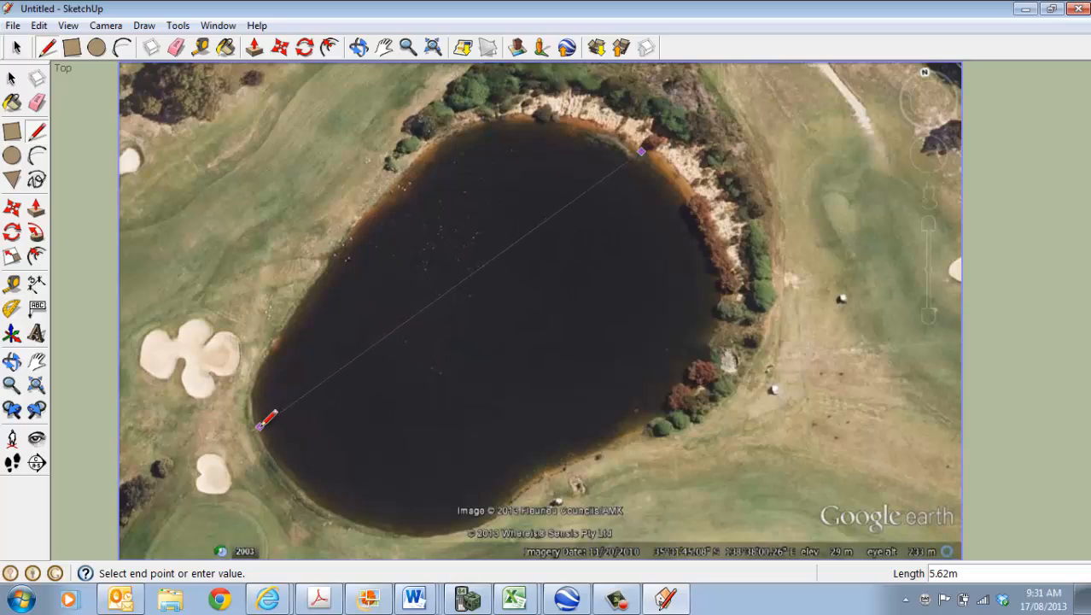
left_click(257, 425)
left_click(256, 426)
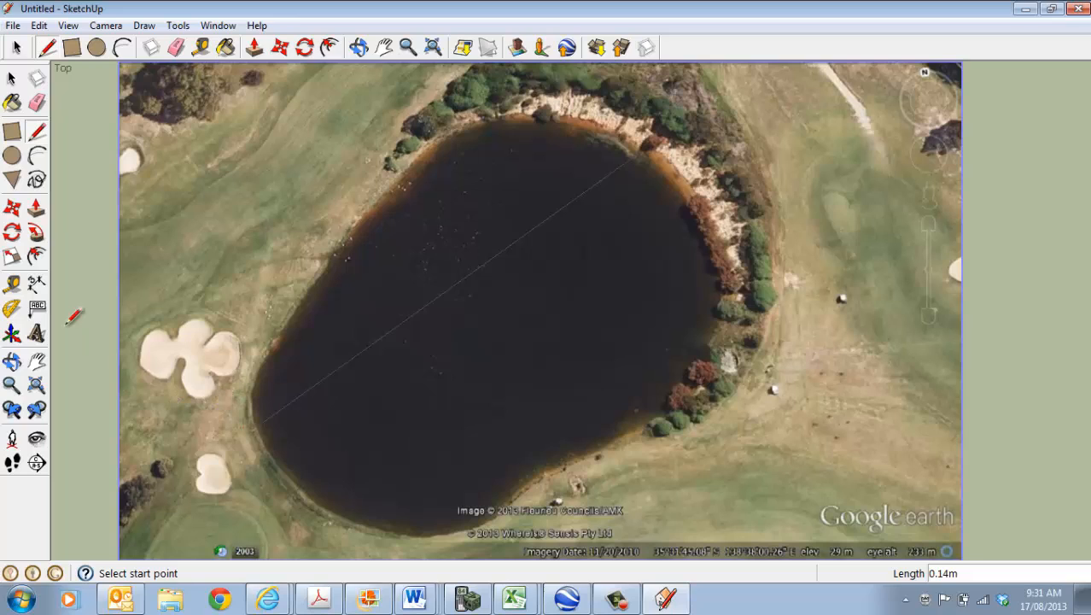
- Measure the distance between the two ends of the line across the lake with the Tape Measure
left_click(15, 285)
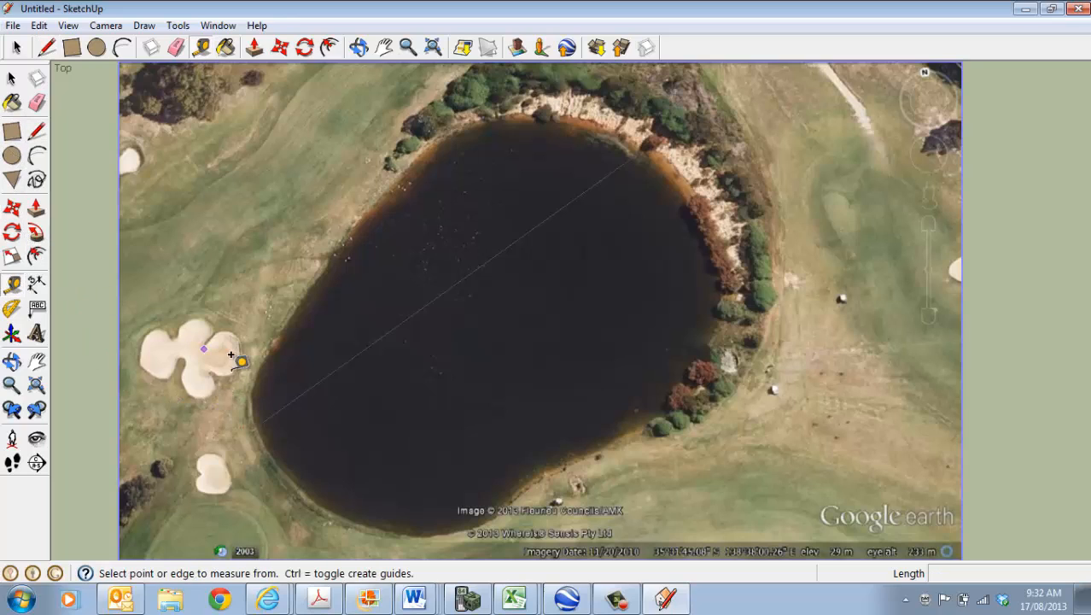
left_click(253, 409)
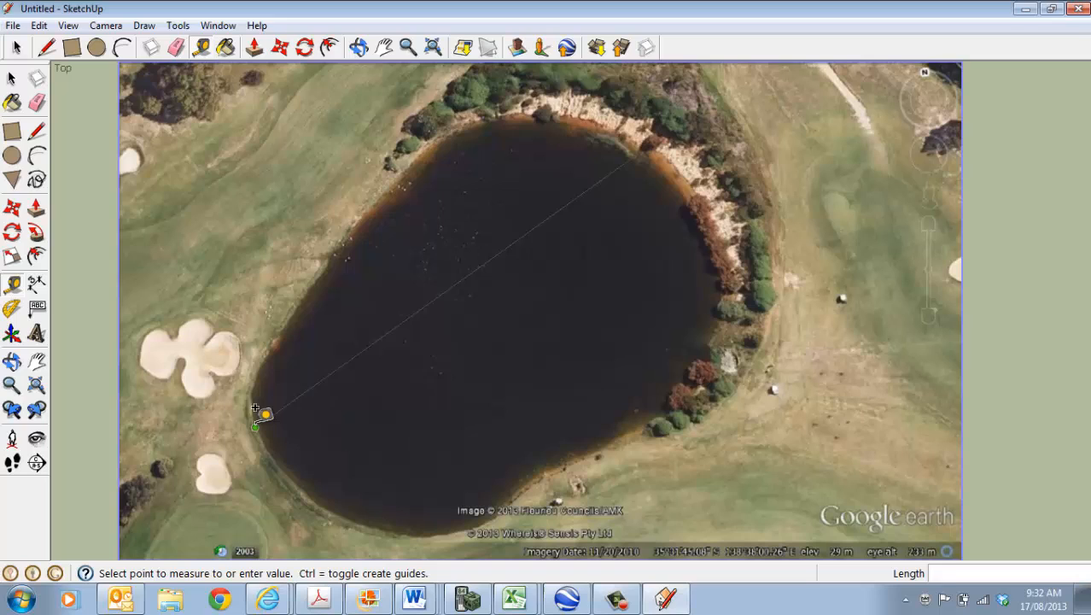
left_click(641, 140)
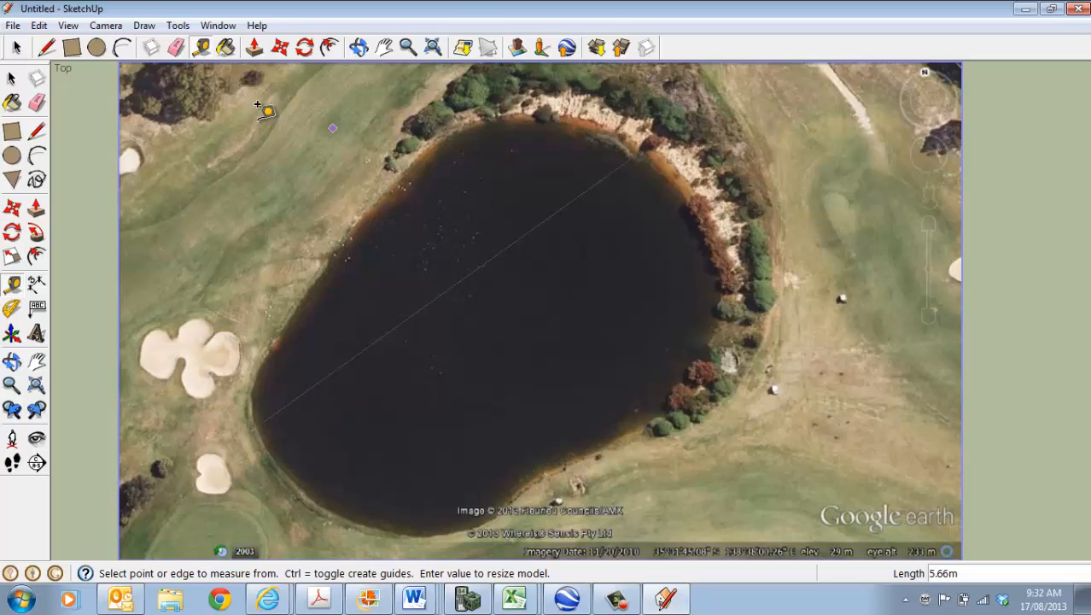
left_click(12, 78)
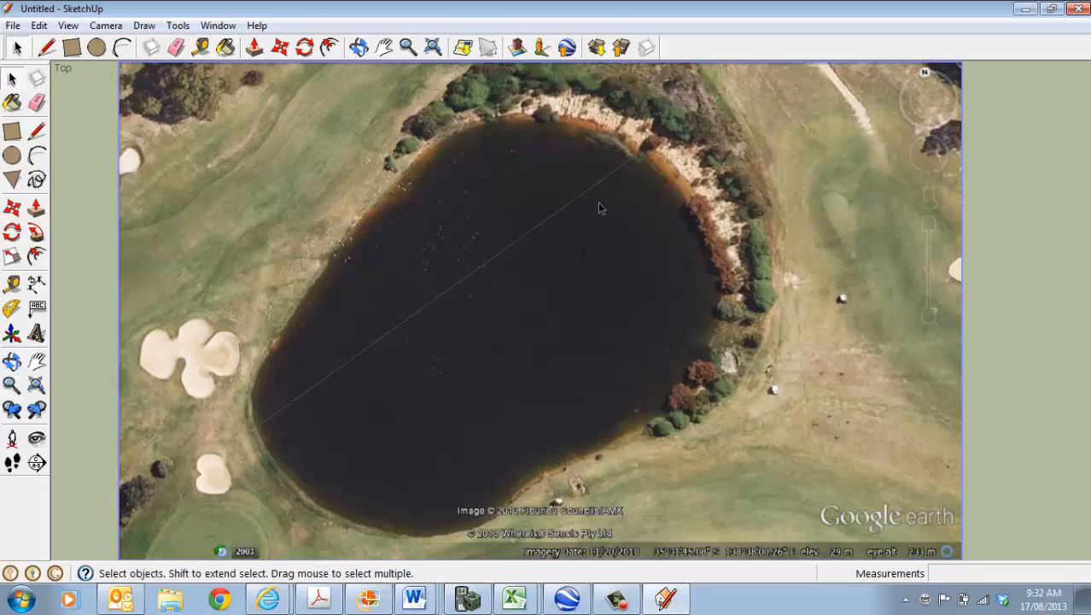
- Resize the whole model with the Tape Measure so that the line across the lake is 138.62 m long
left_click(12, 282)
left_click(255, 427)
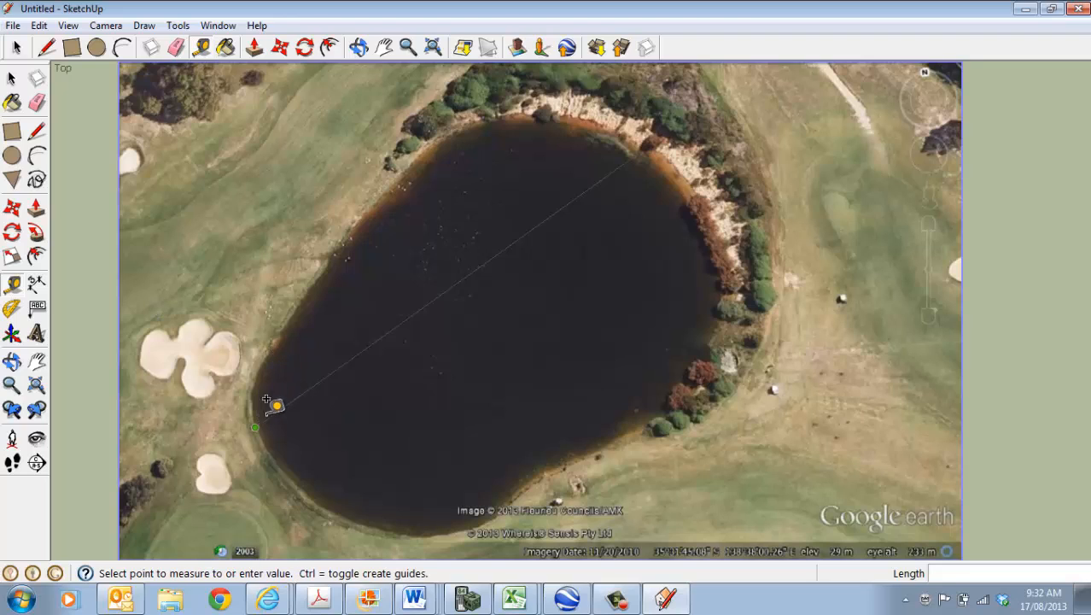
left_click(649, 138)
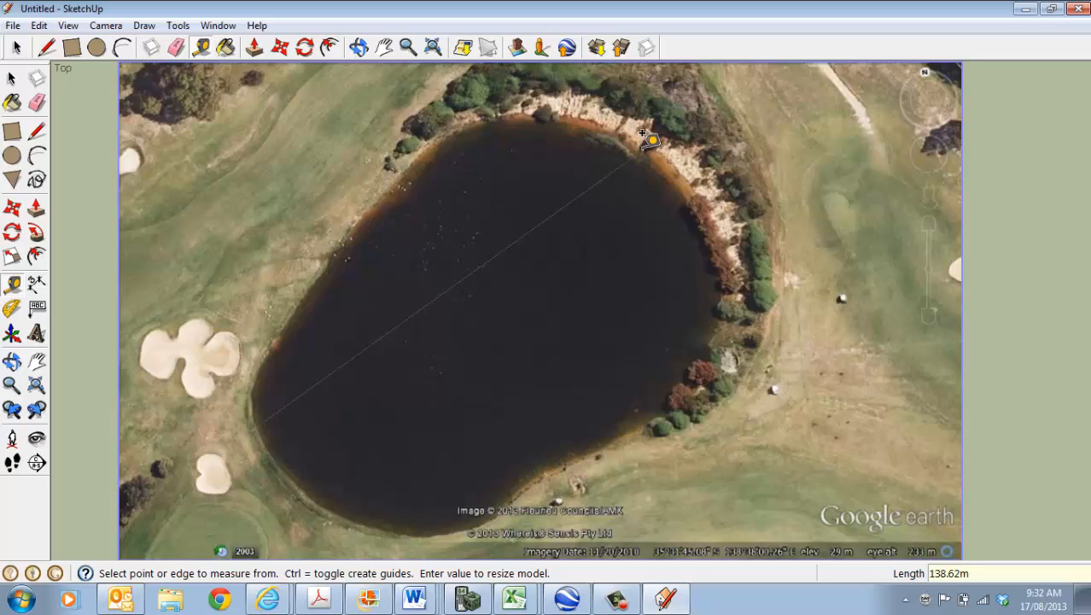
key("Return")
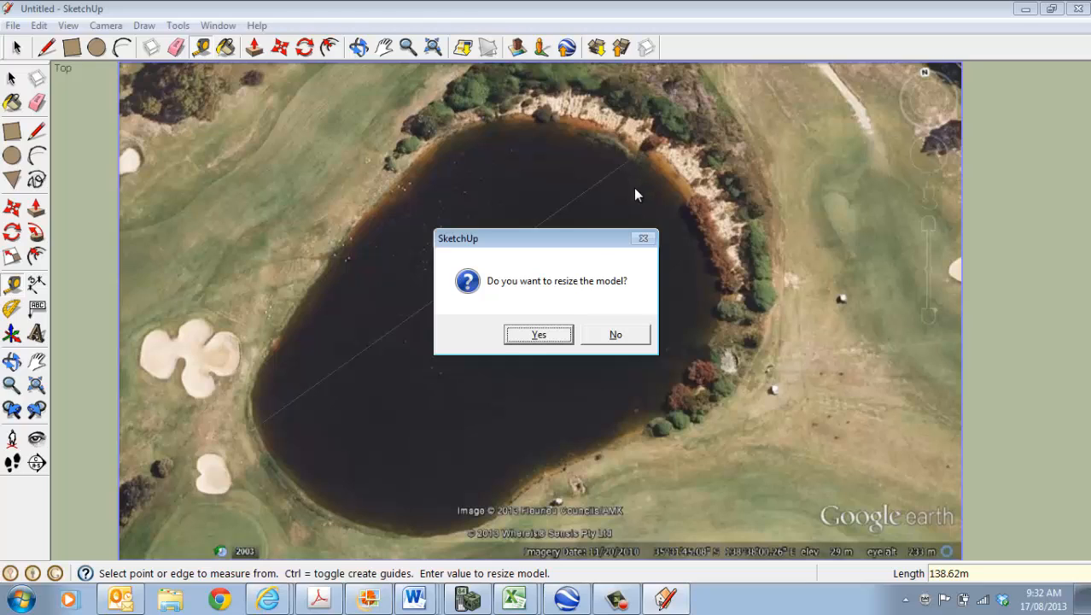
left_click(538, 334)
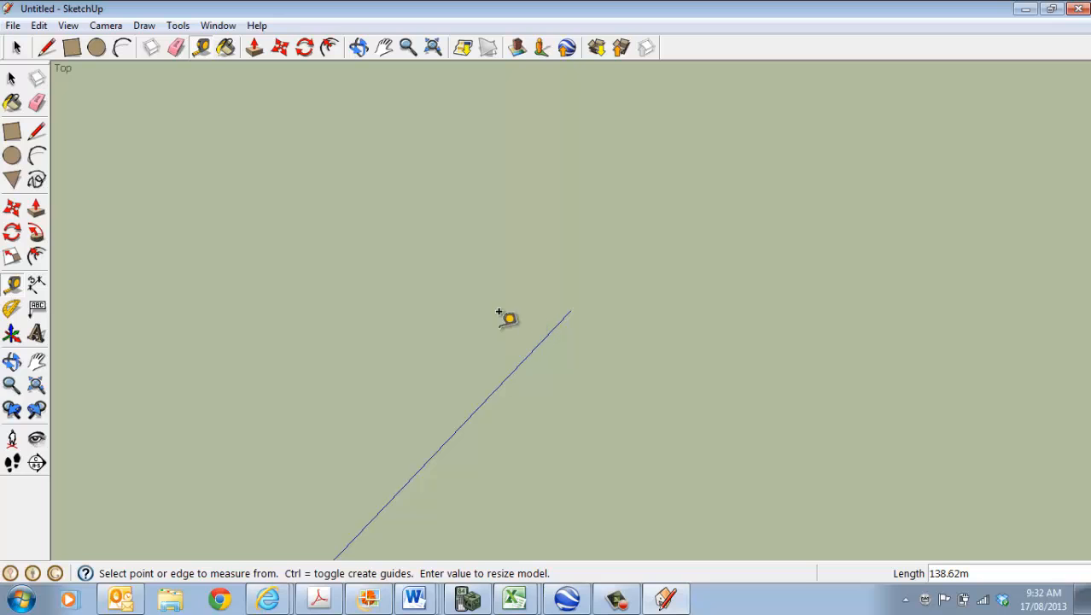
- Measure the line across the lake again from end to end and erase it from the image
left_click(432, 47)
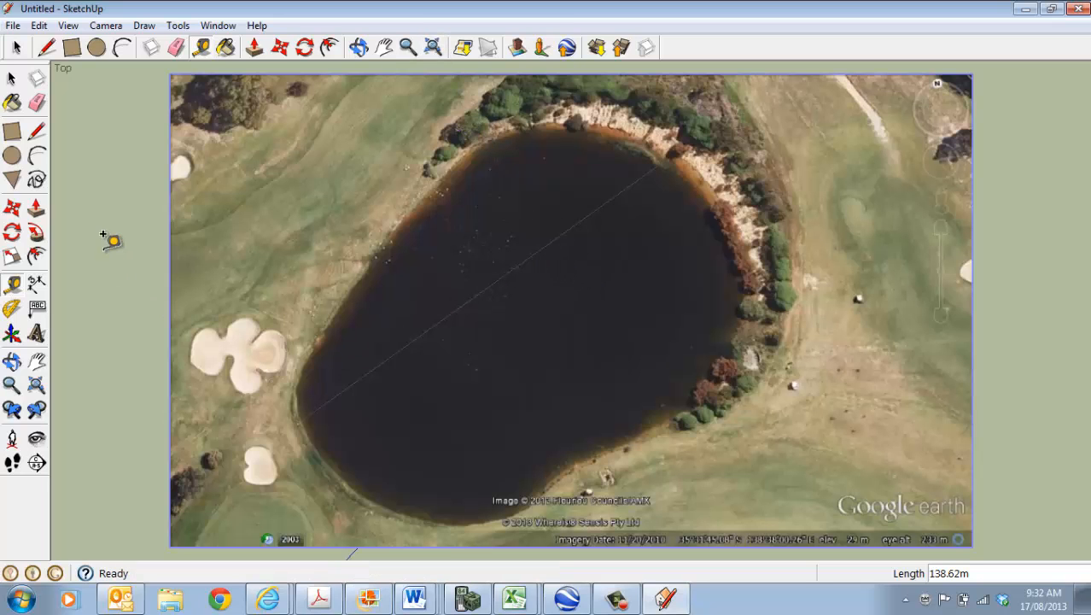
left_click(13, 288)
left_click(304, 408)
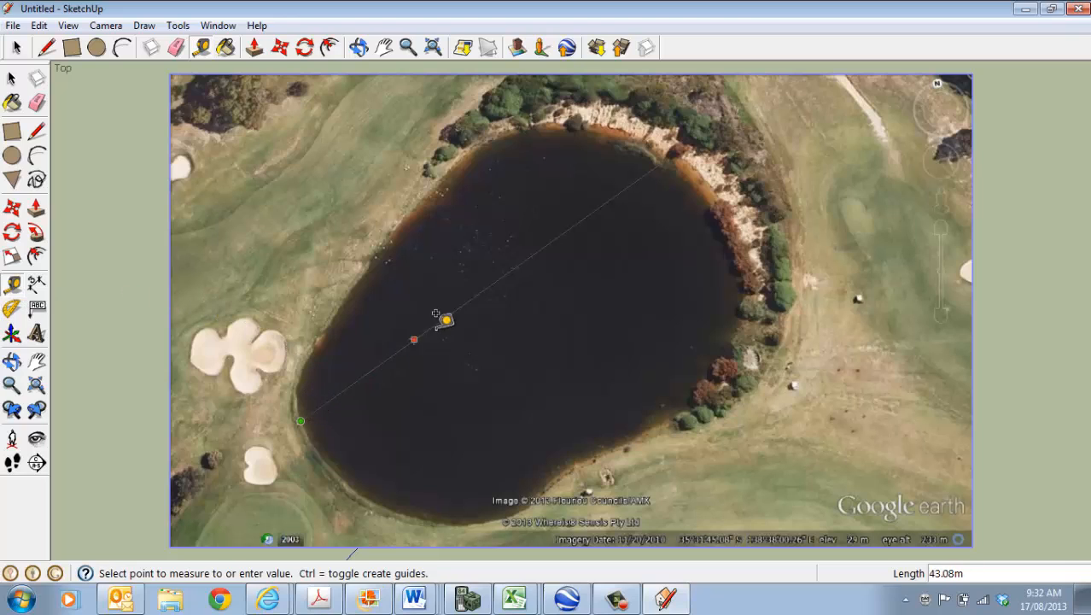
left_click(670, 143)
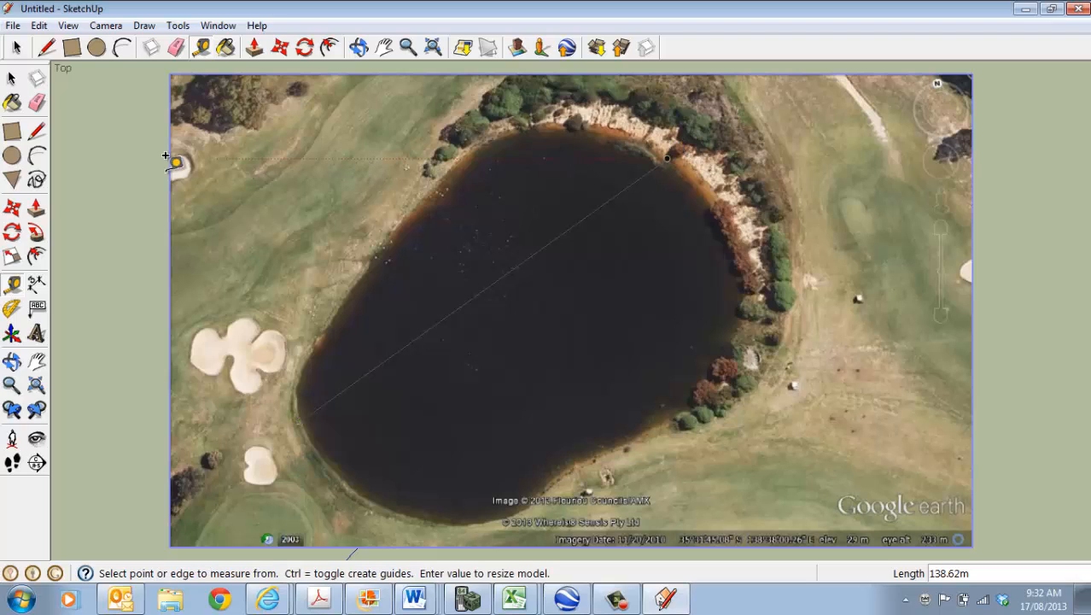
left_click(37, 102)
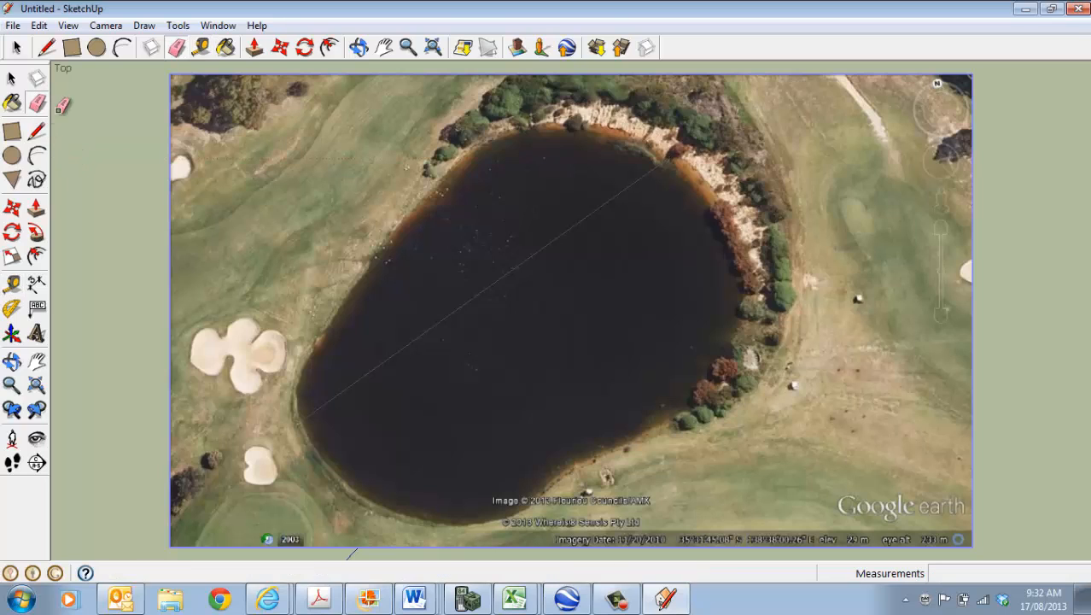
left_click(453, 310)
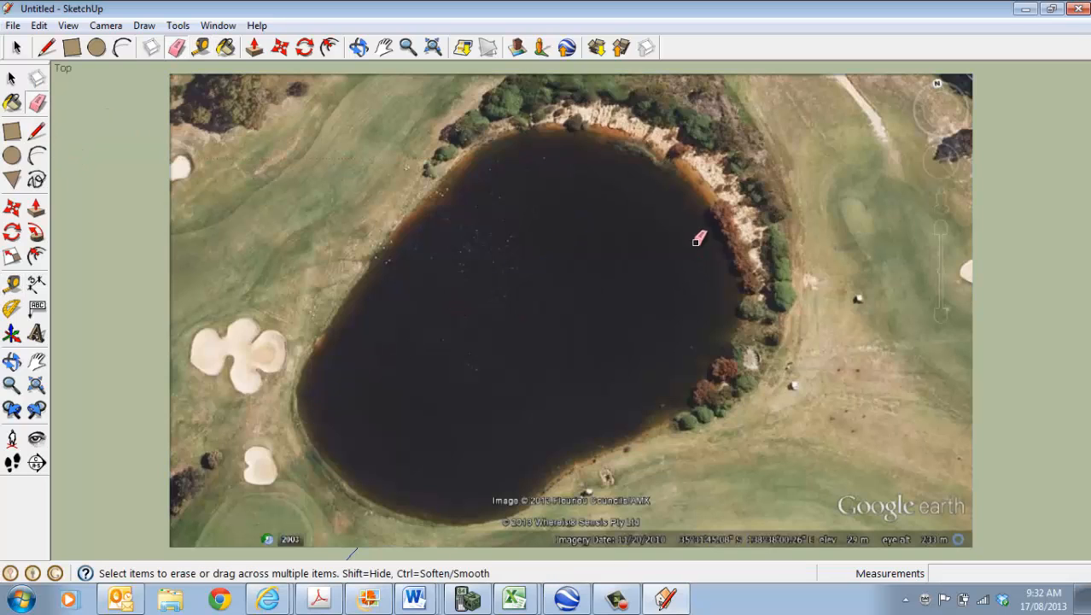
- Apply the Straight Lines 03pix style from the Straight Lines collection to the model
left_click(218, 26)
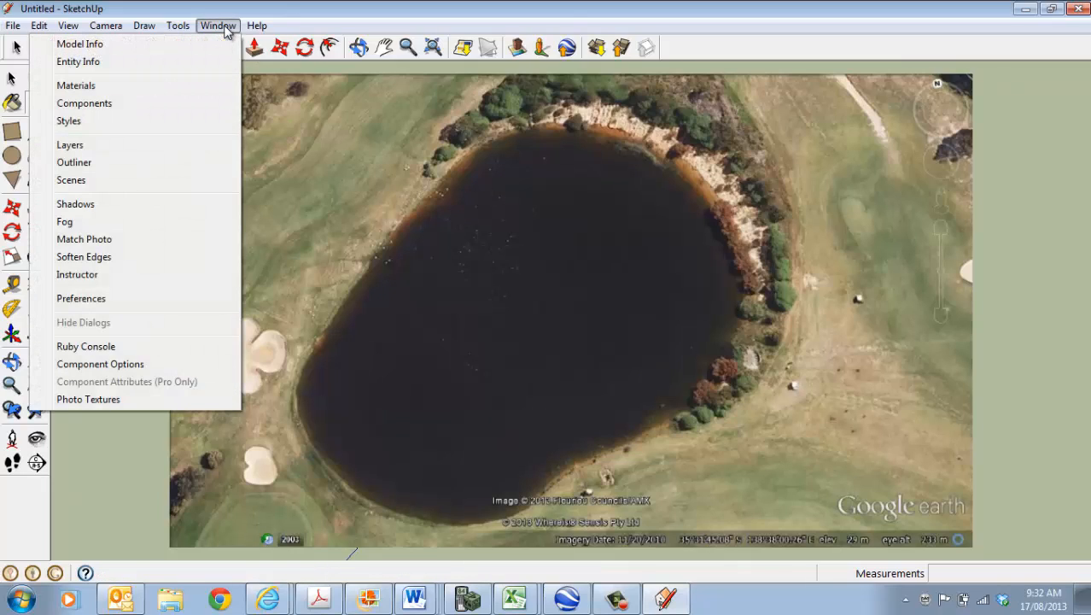
left_click(136, 120)
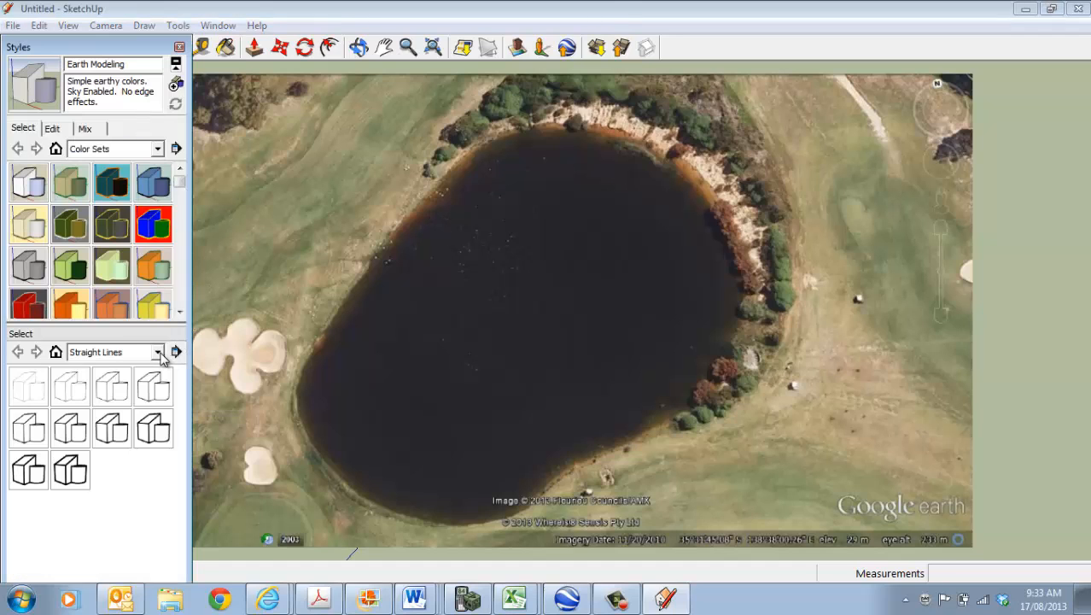
left_click(158, 352)
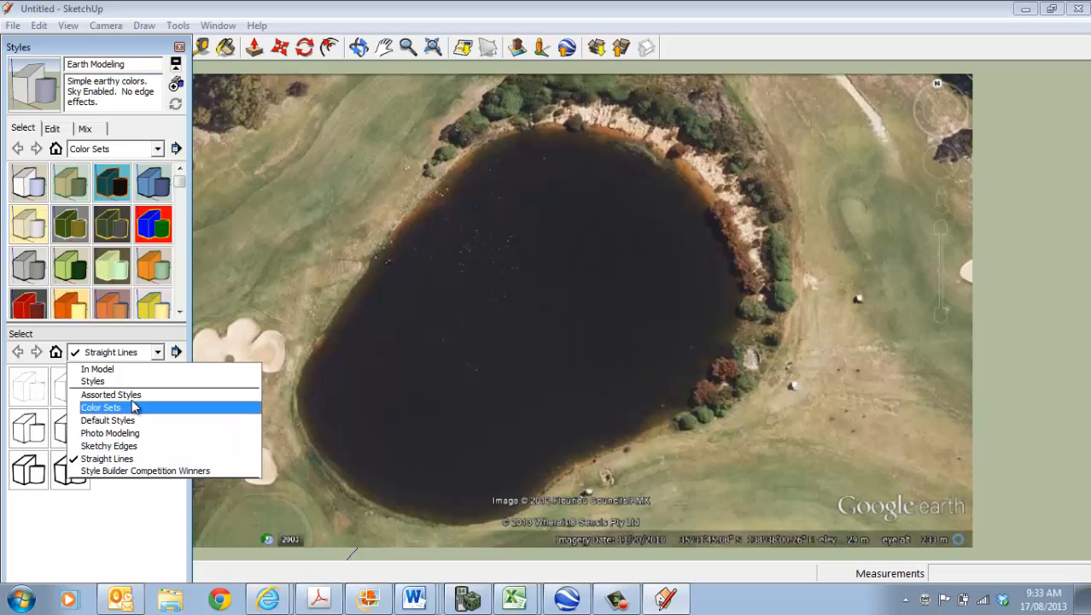
left_click(122, 460)
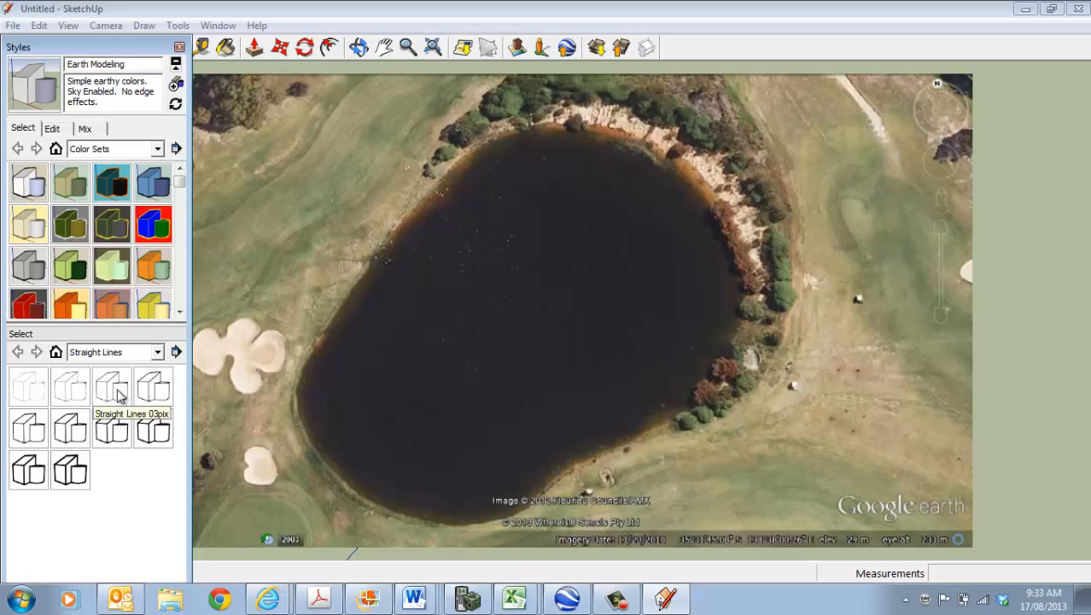
left_click(119, 393)
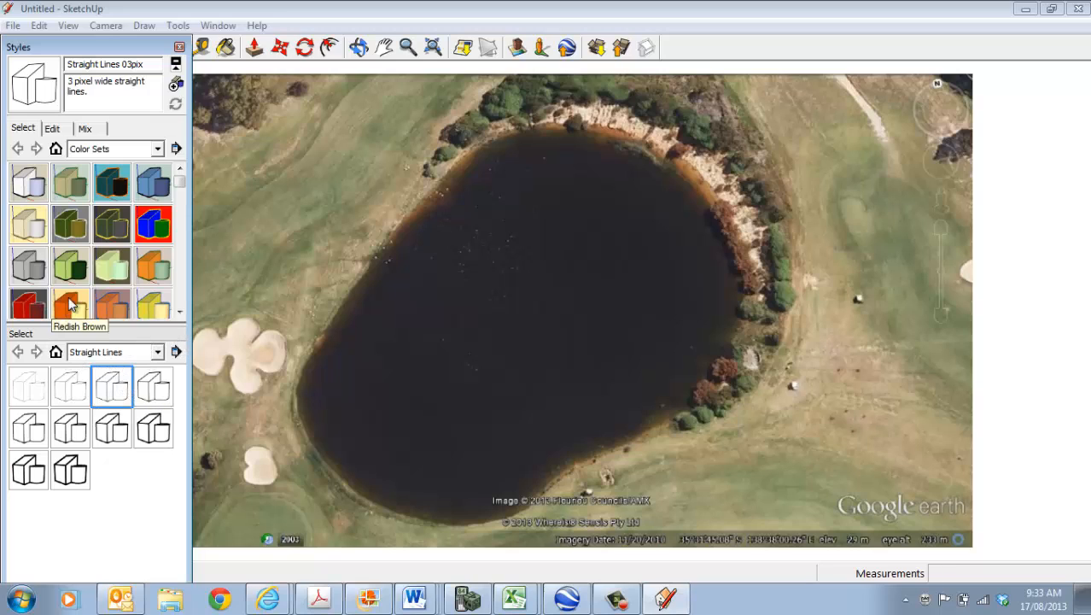
- Edit the style's edge settings to colour all edges yellow using the color wheel, and collapse the Styles dialog
left_click(56, 128)
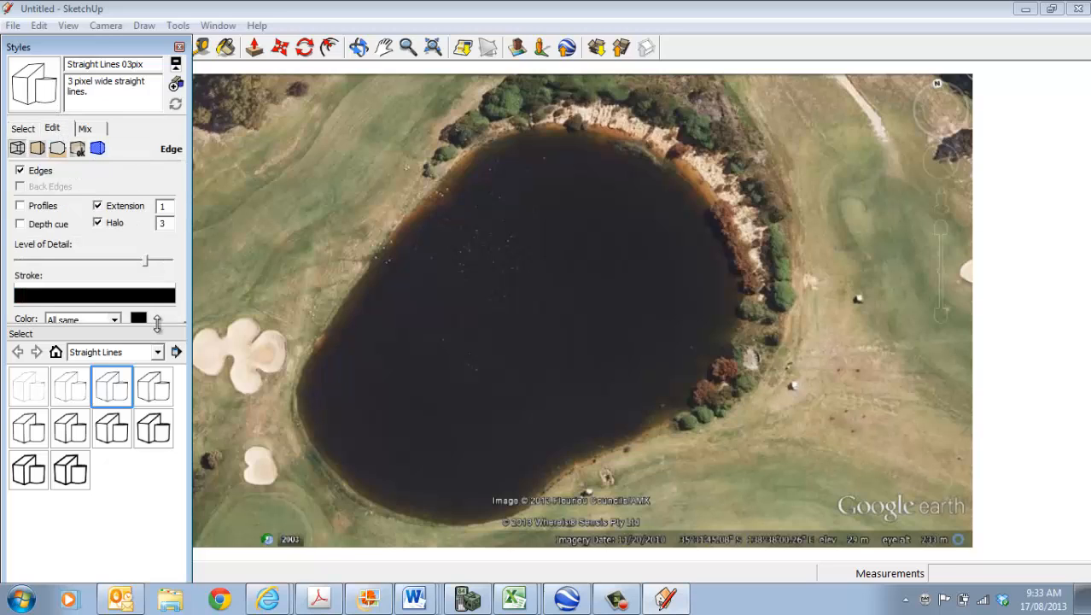
left_click_drag(159, 331, 159, 367)
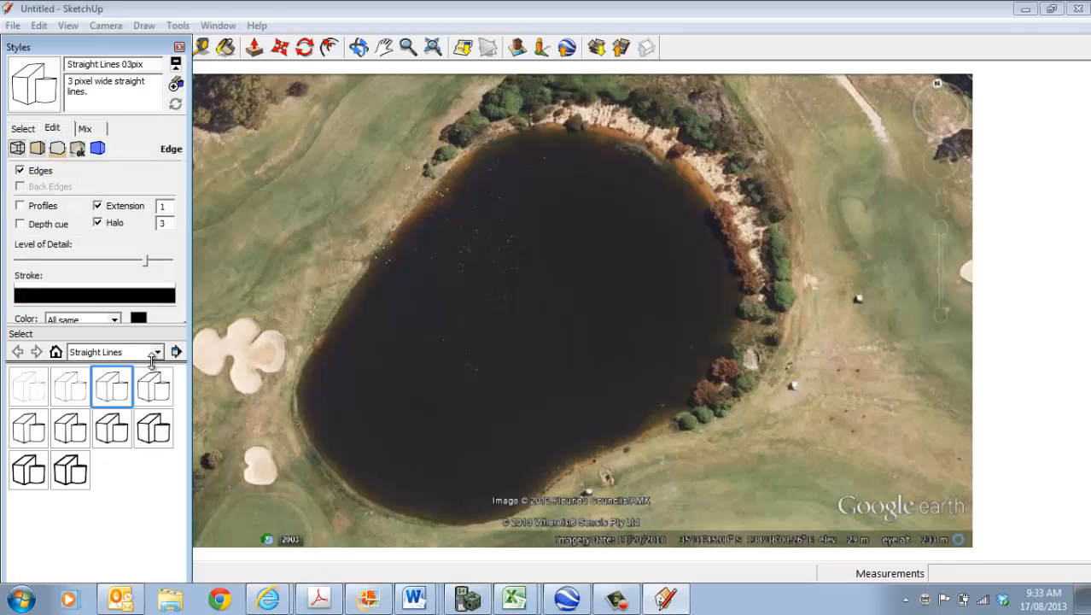
left_click(138, 319)
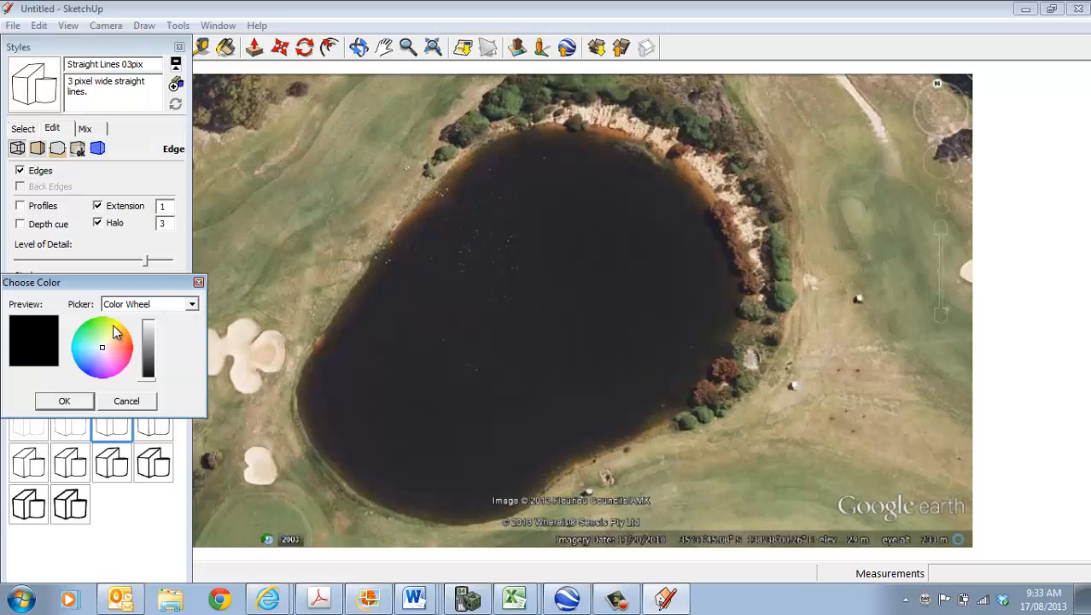
left_click(112, 325)
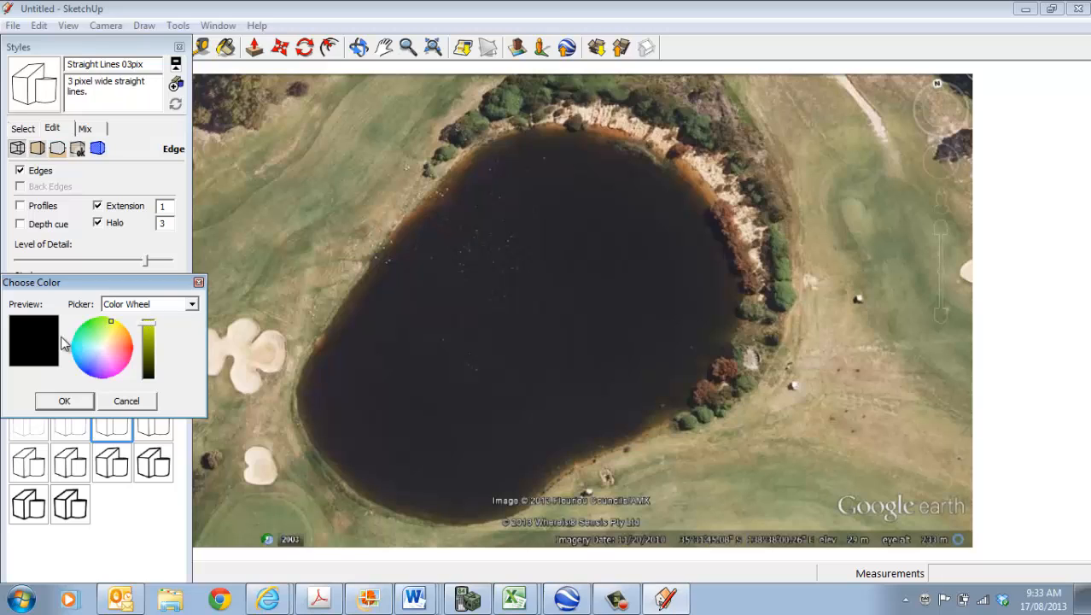
left_click(151, 330)
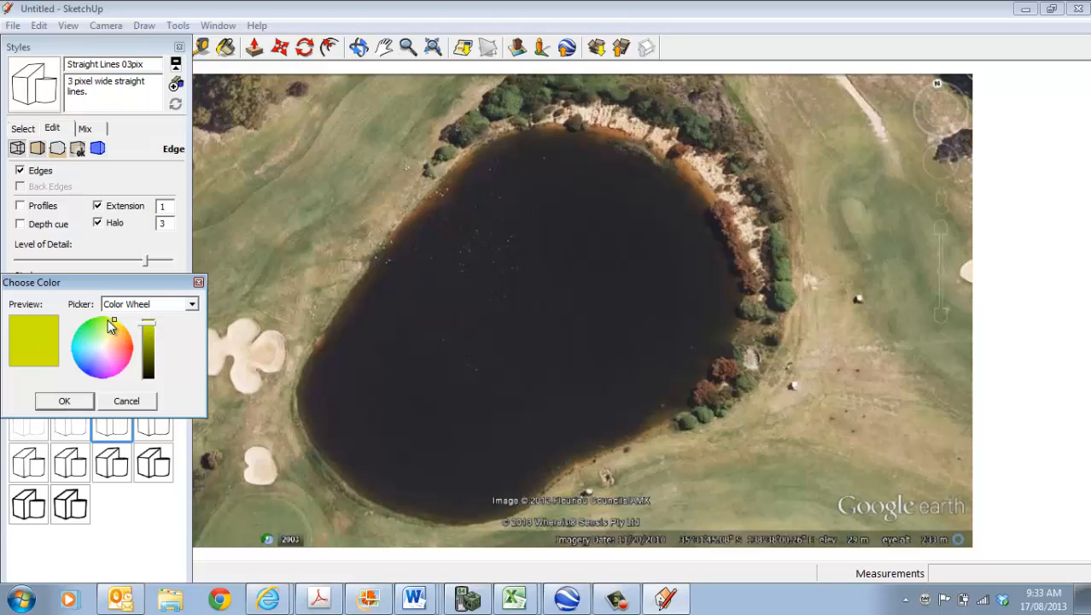
left_click_drag(109, 319, 118, 333)
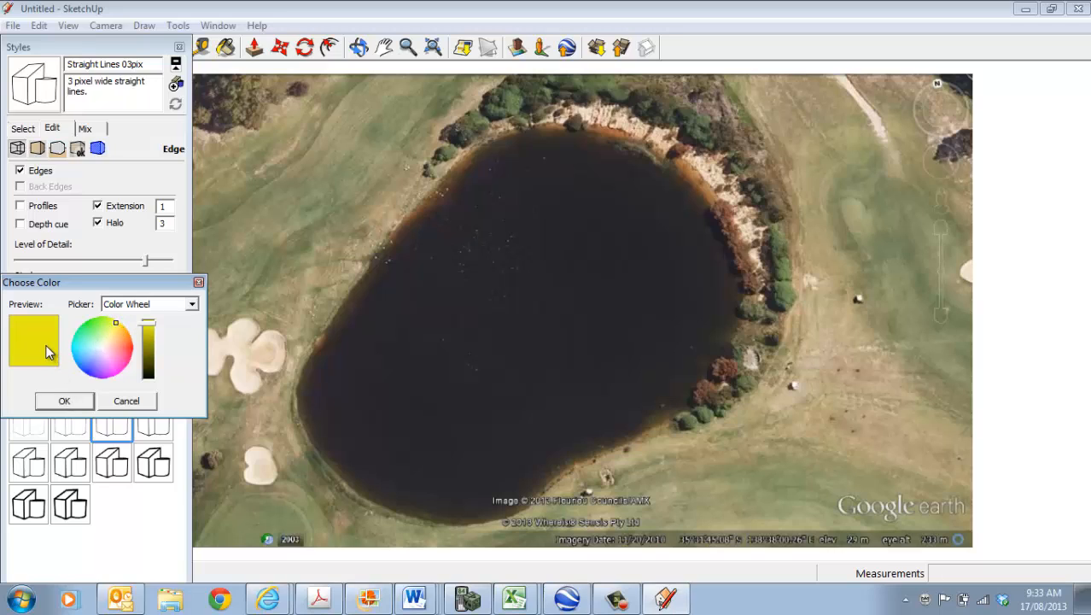
left_click(65, 398)
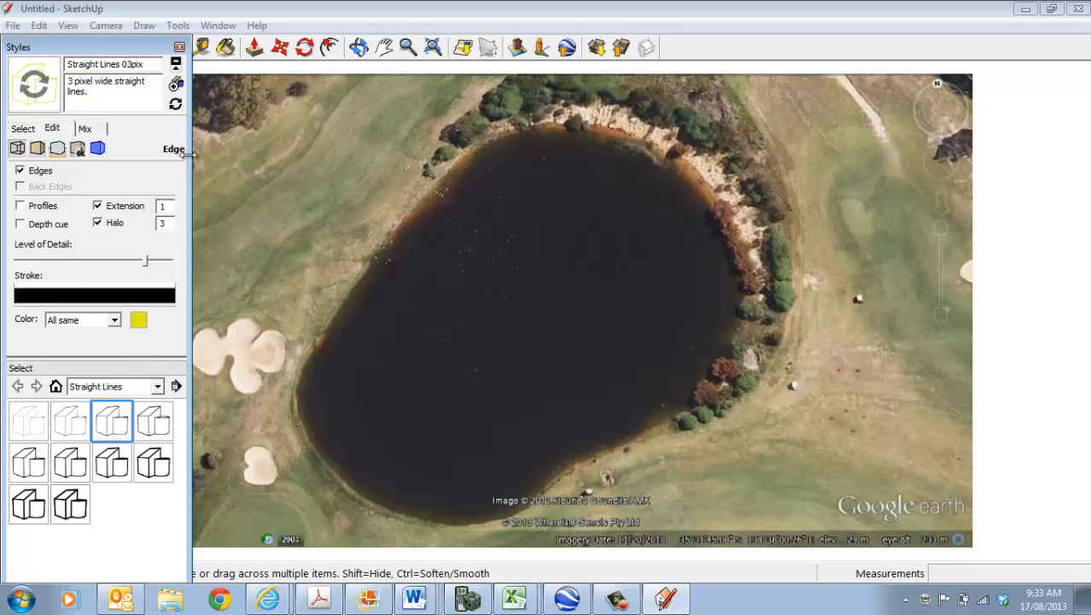
left_click(179, 47)
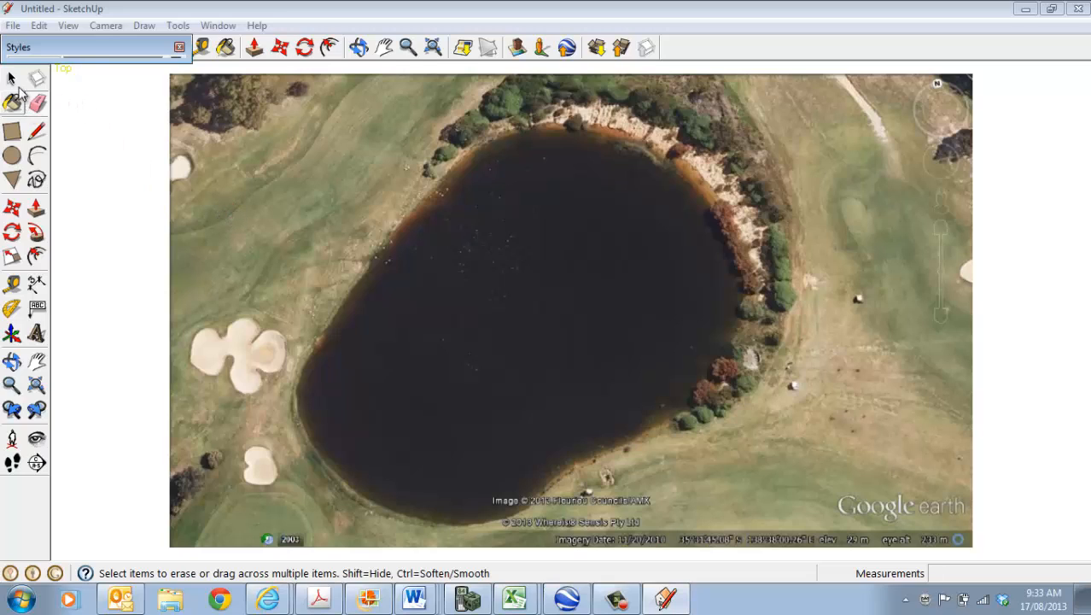
- Draw a straight line about 131 m long across the lake from its south-west shore to its north-east shore
left_click(37, 132)
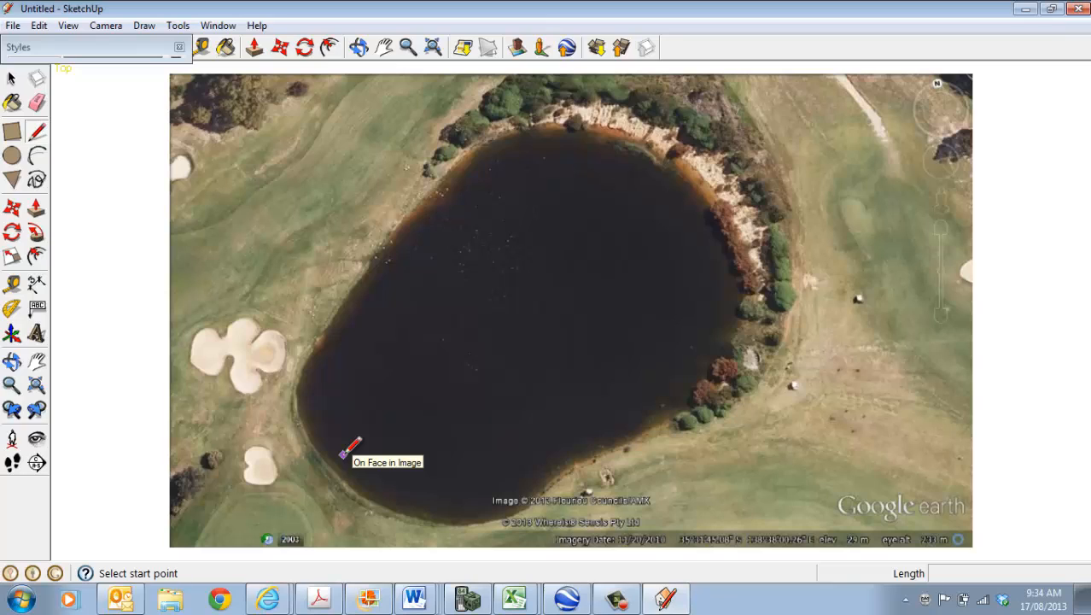
left_click(341, 455)
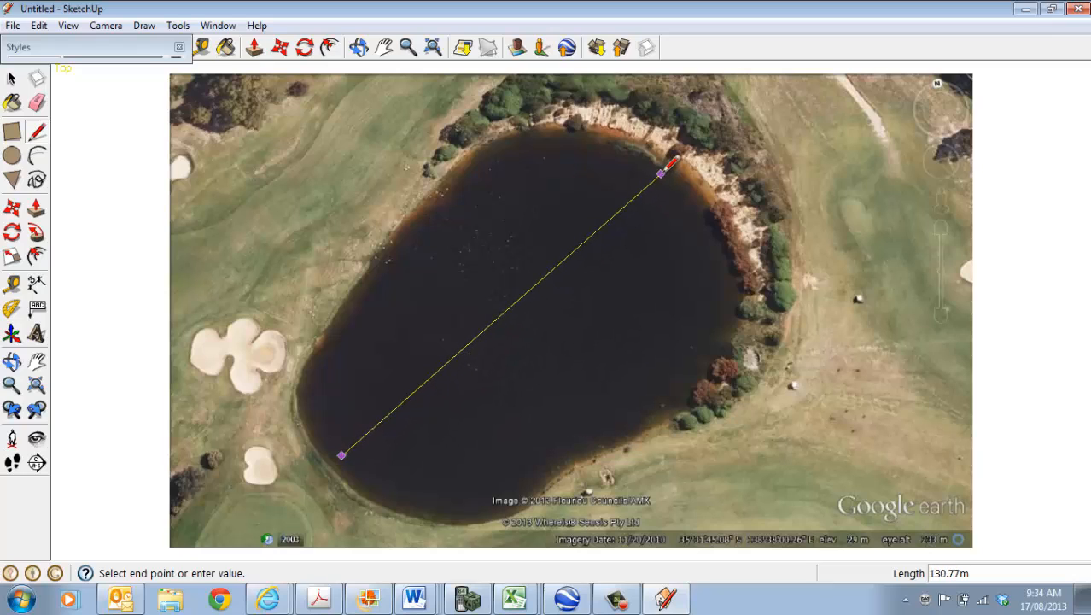
left_click(663, 170)
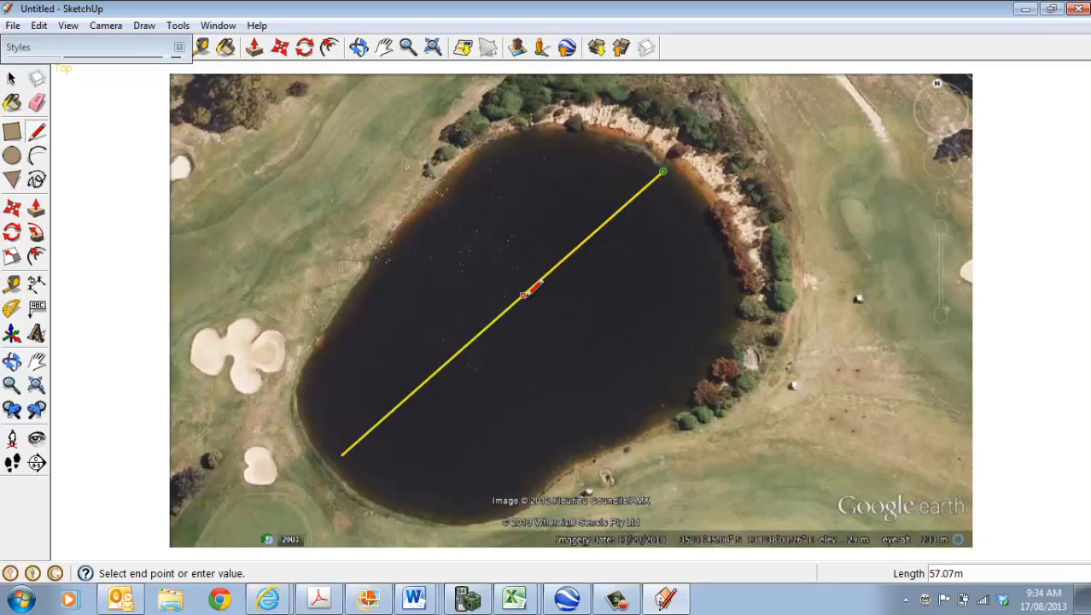
key("Escape")
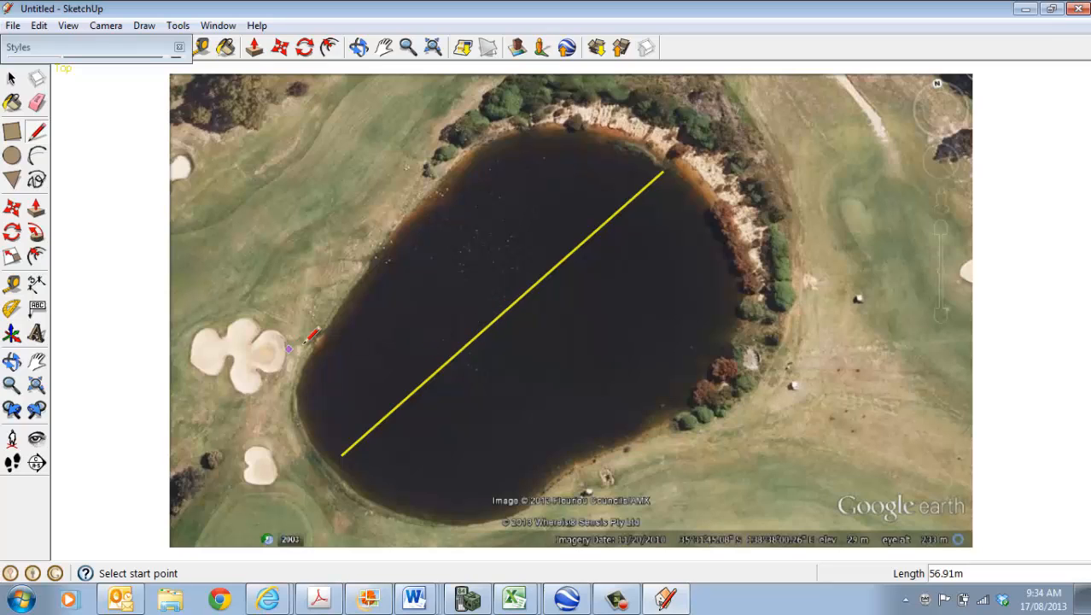
- Divide the yellow line across the lake into 6 equal segments
left_click(11, 78)
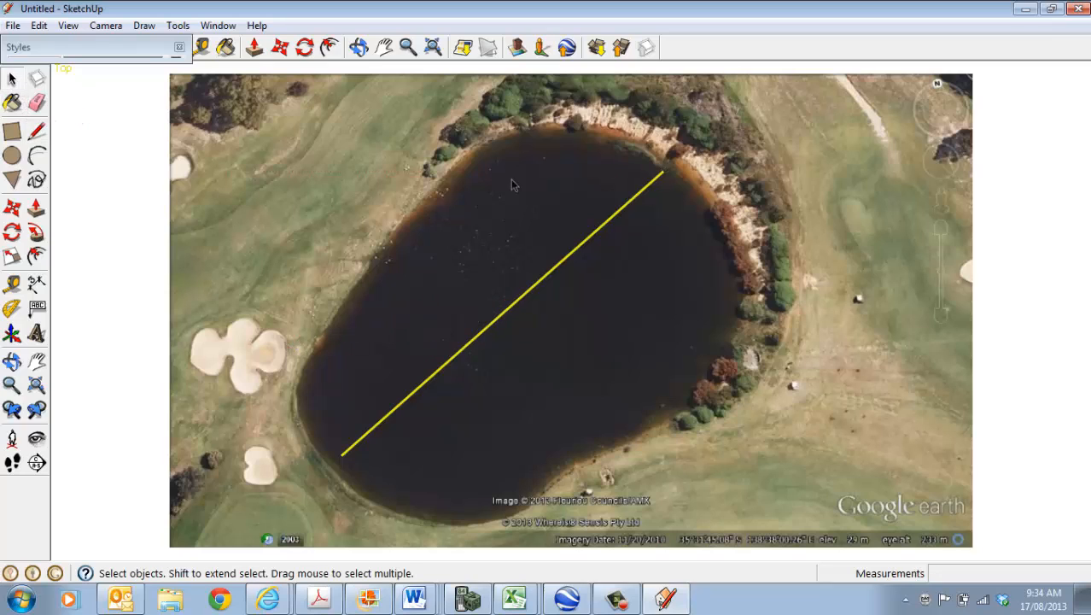
left_click(557, 270)
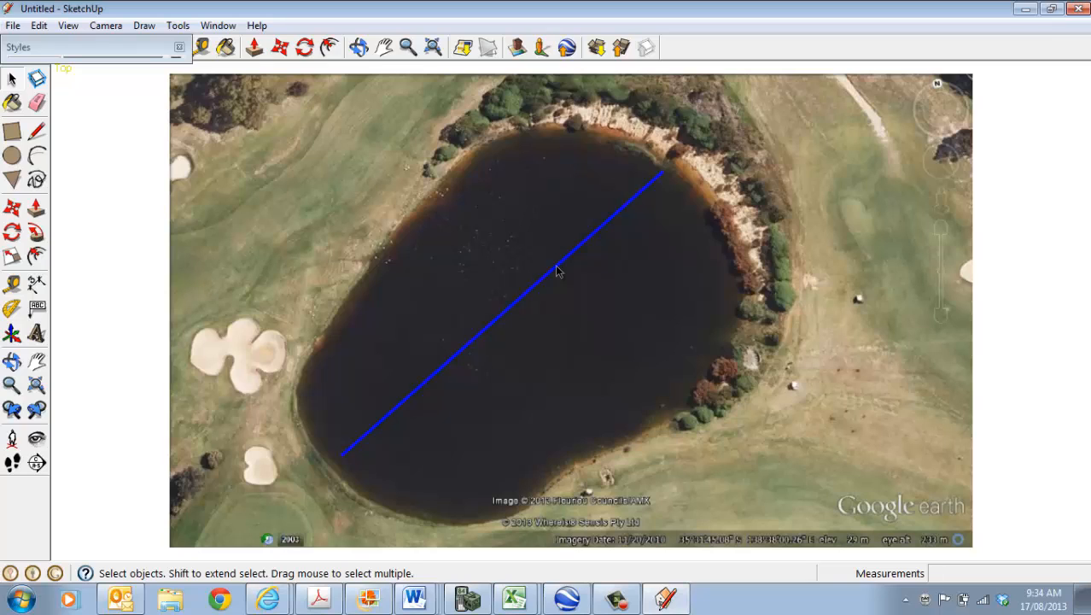
right_click(559, 273)
left_click(619, 371)
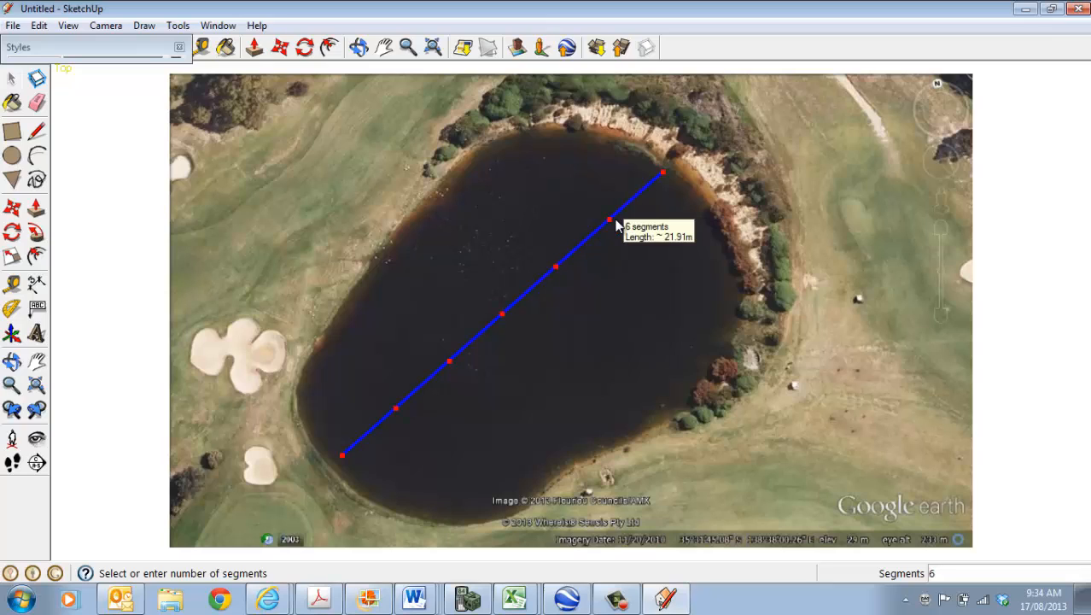
left_click(617, 223)
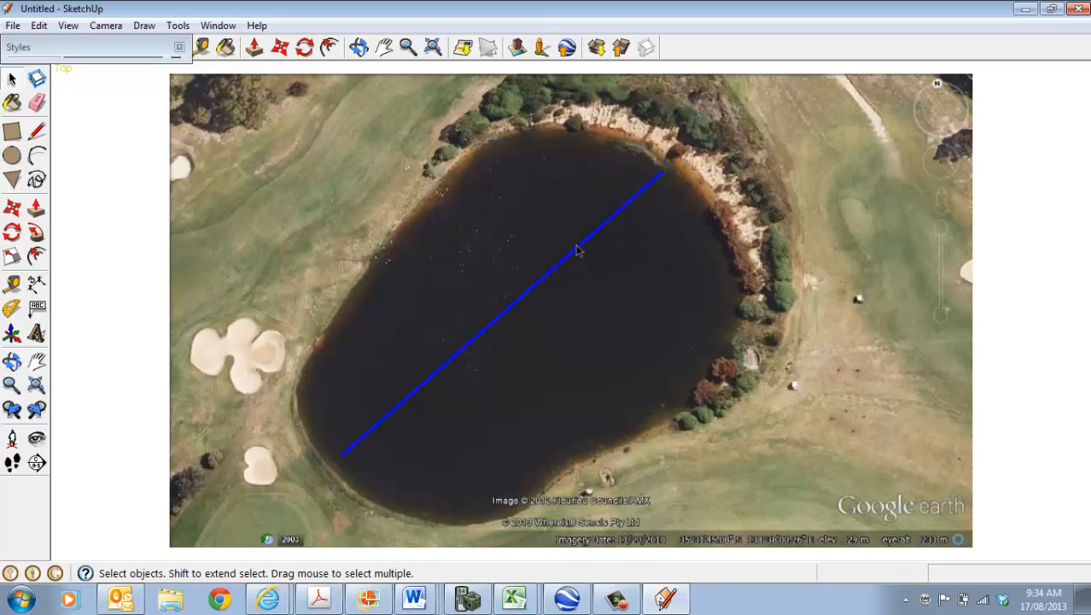
- Place a protractor guide at 90 degrees to the blue baseline through its south-west endpoint
left_click(13, 309)
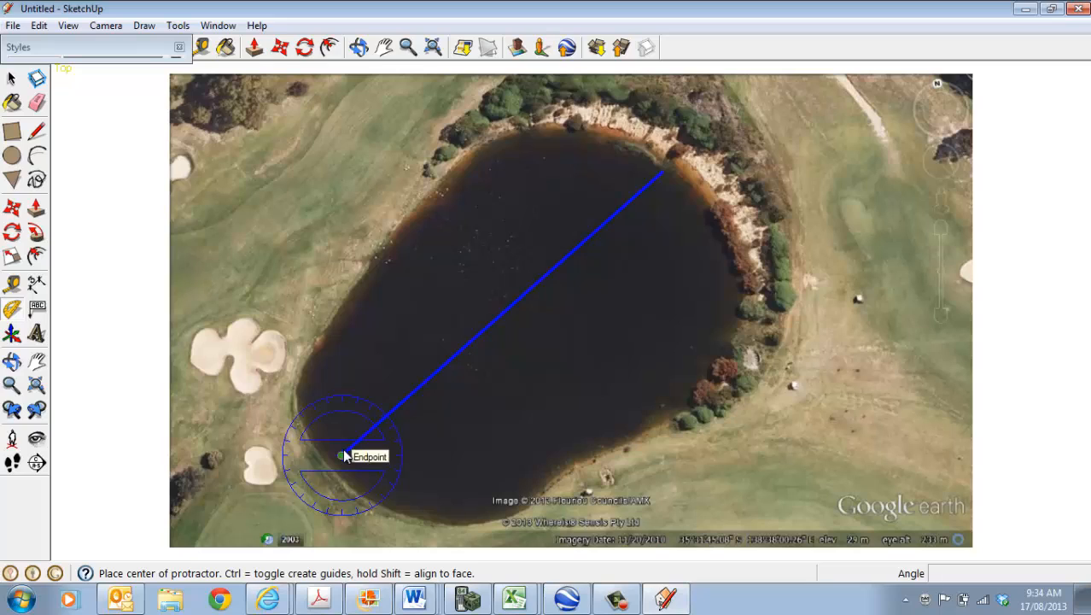
left_click(341, 455)
left_click(367, 430)
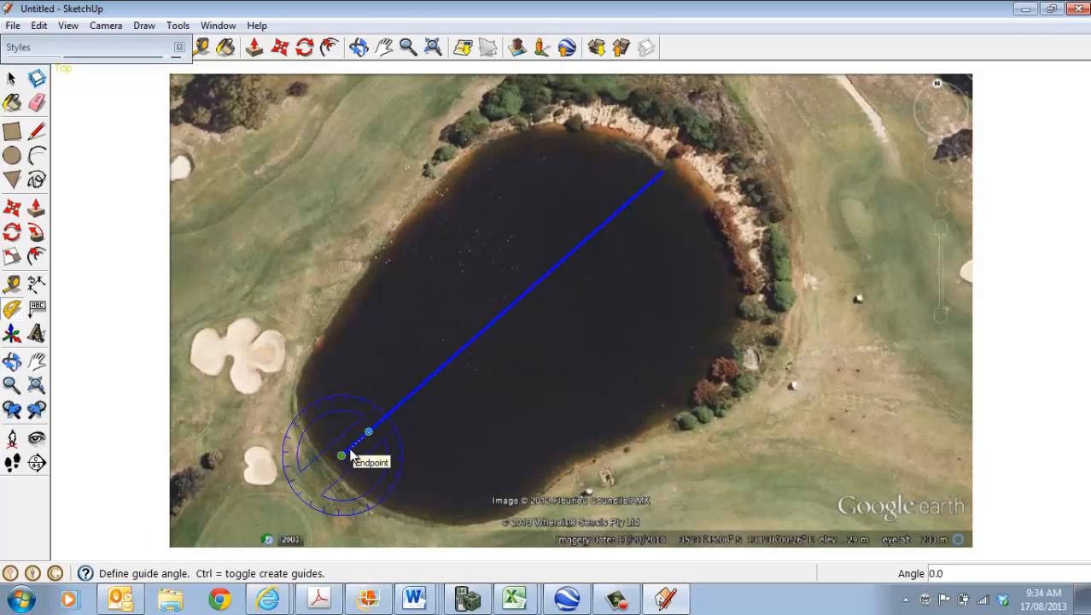
left_click(308, 414)
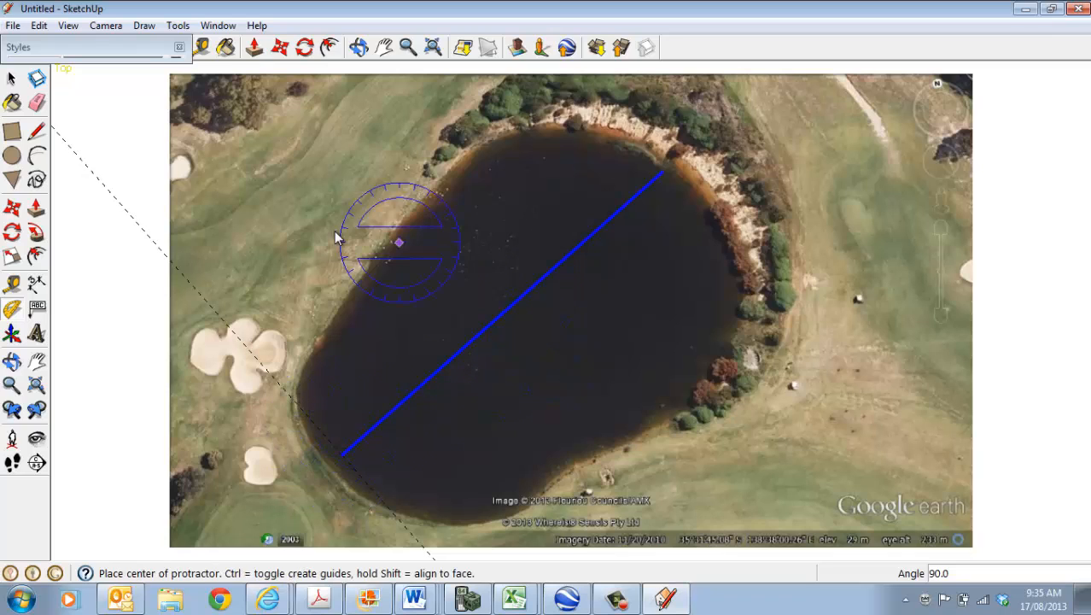
- Draw a line about 41 m long on the guide at the baseline's south-west end, spanning the lake from shore to shore
key("l")
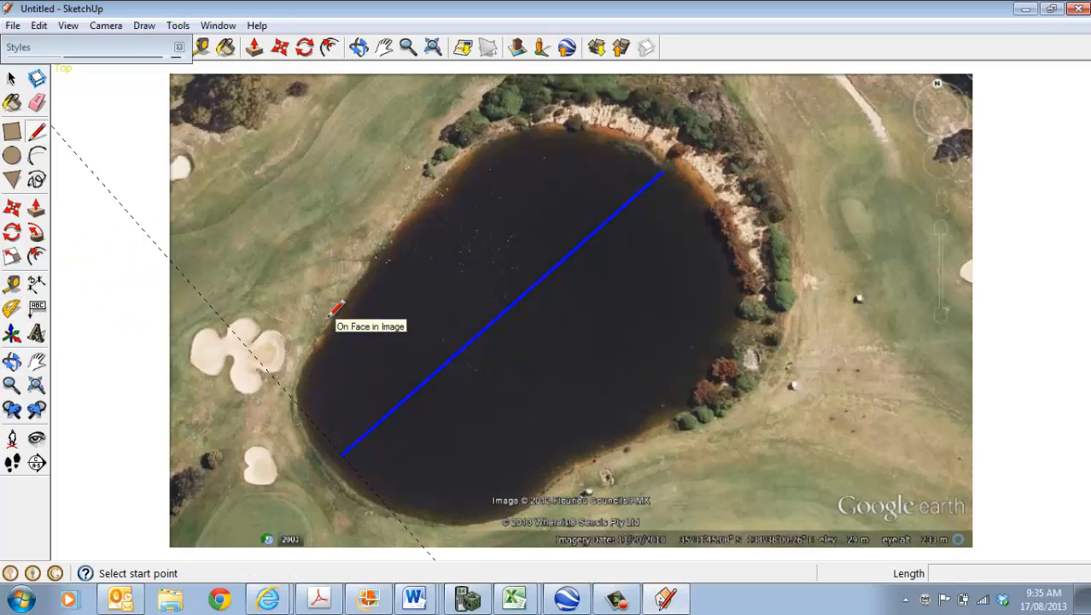
left_click(389, 506)
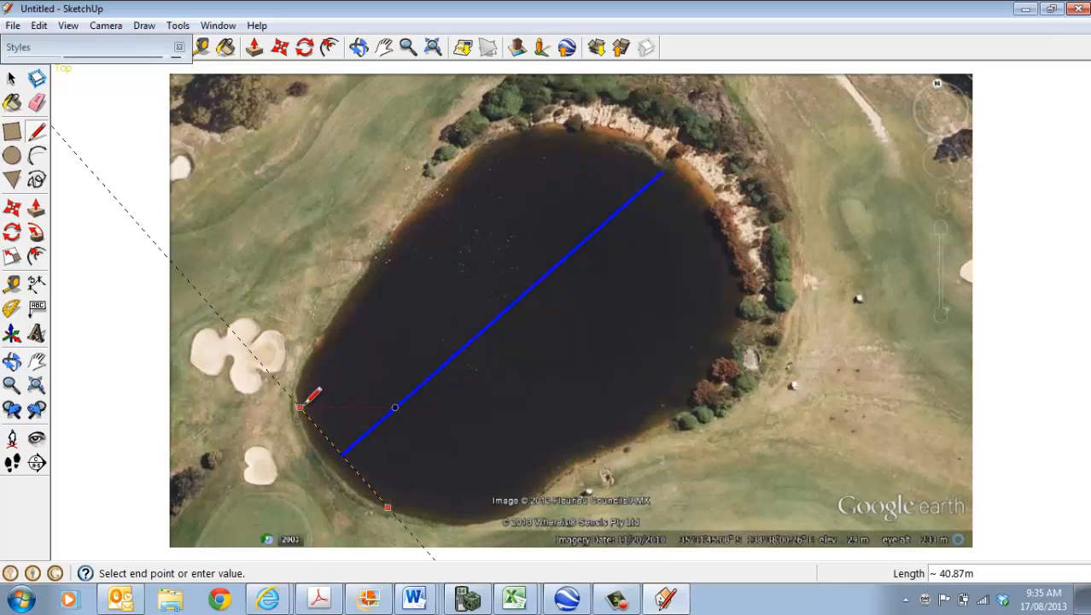
left_click(300, 406)
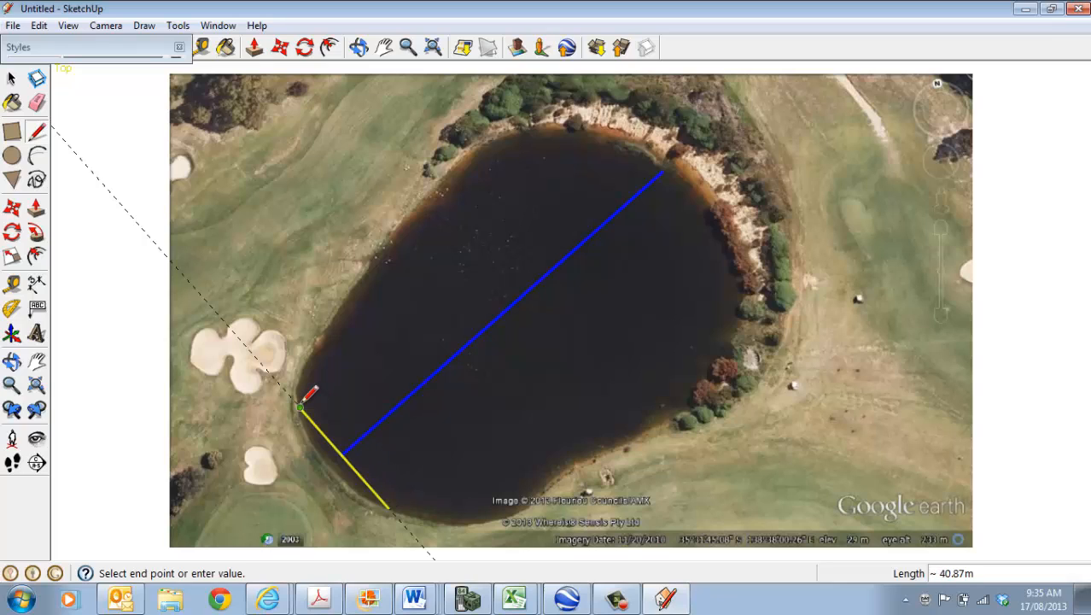
key("Escape")
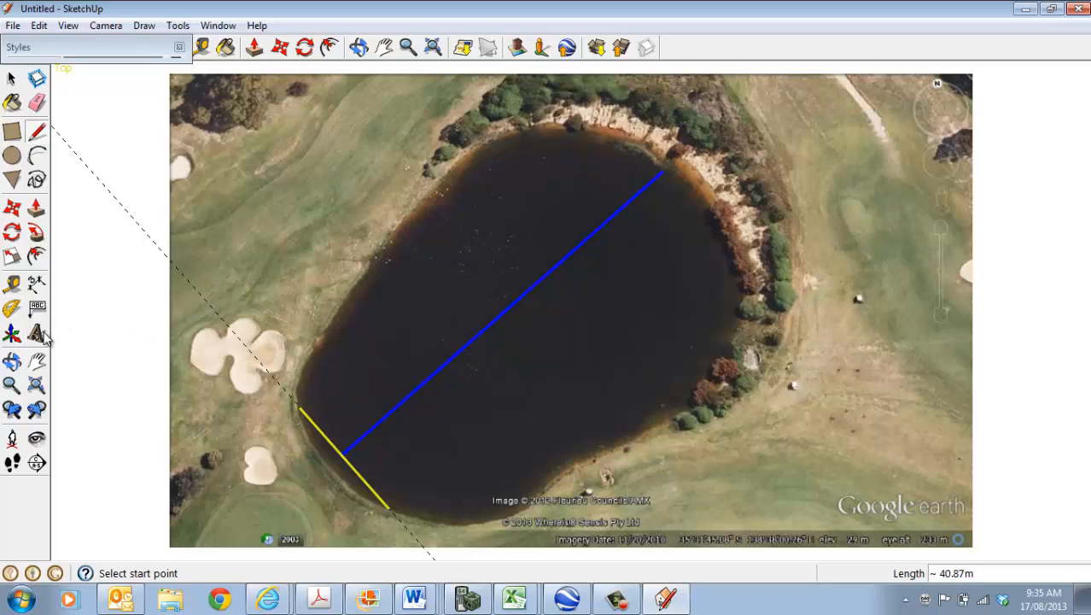
- Place 90-degree protractor guides across the baseline at its first and second division points from the south-west end
left_click(13, 311)
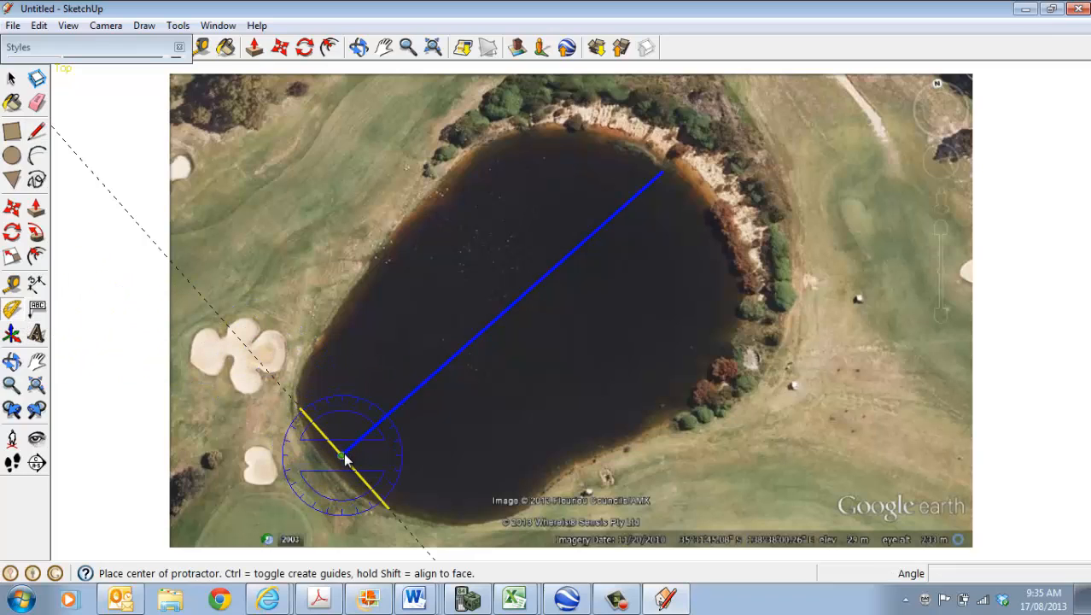
left_click(396, 407)
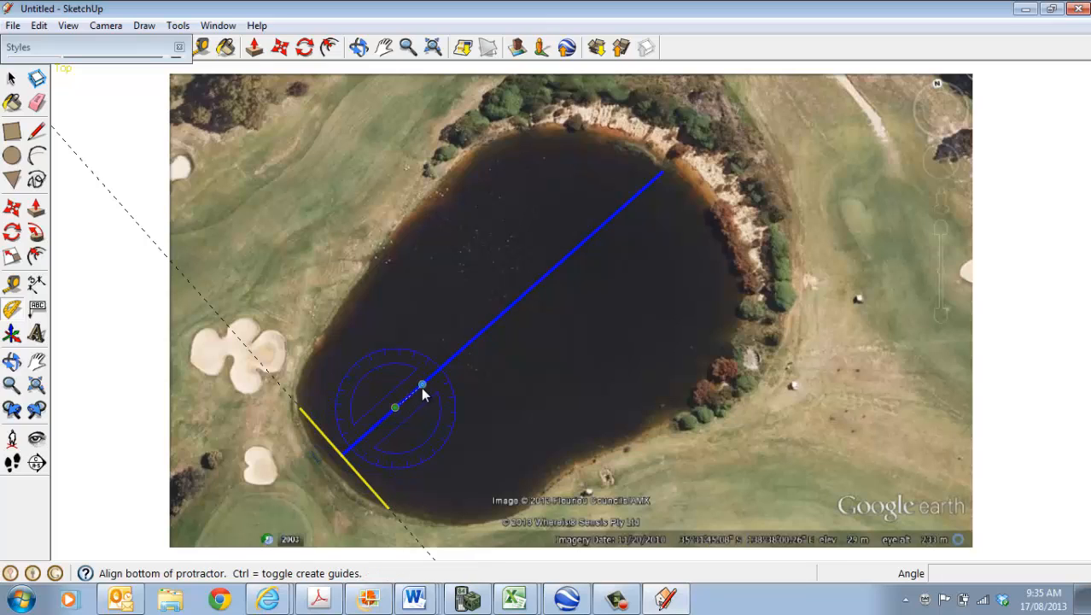
left_click(428, 385)
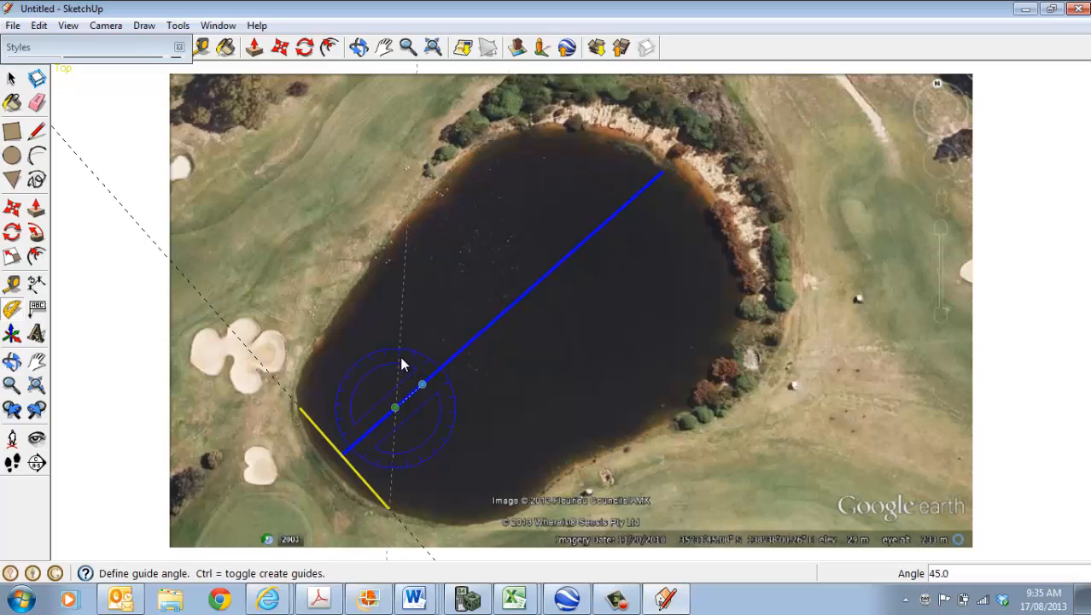
left_click(341, 351)
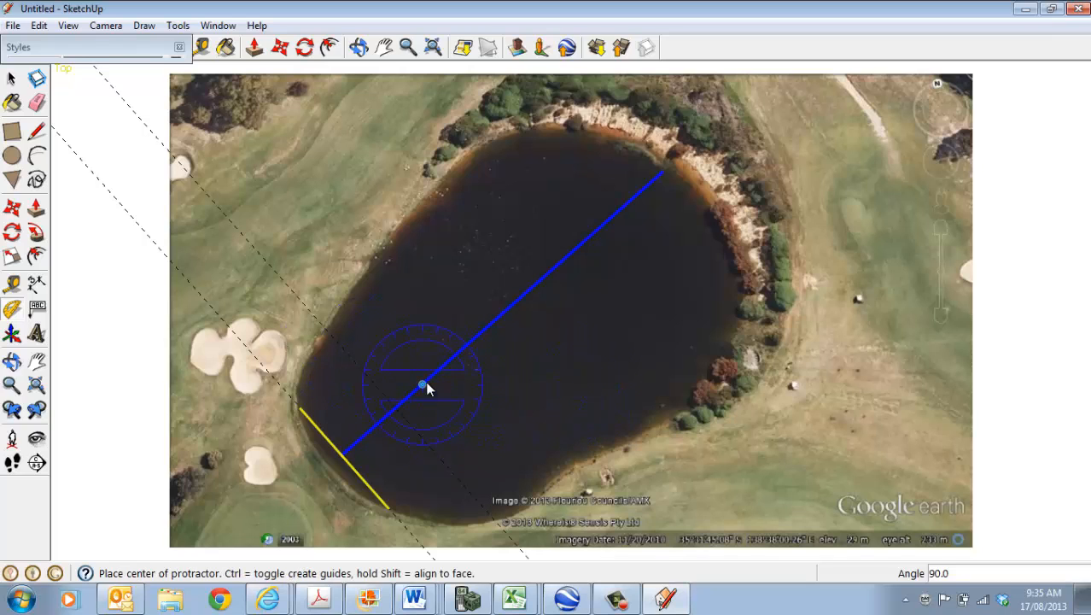
left_click(450, 361)
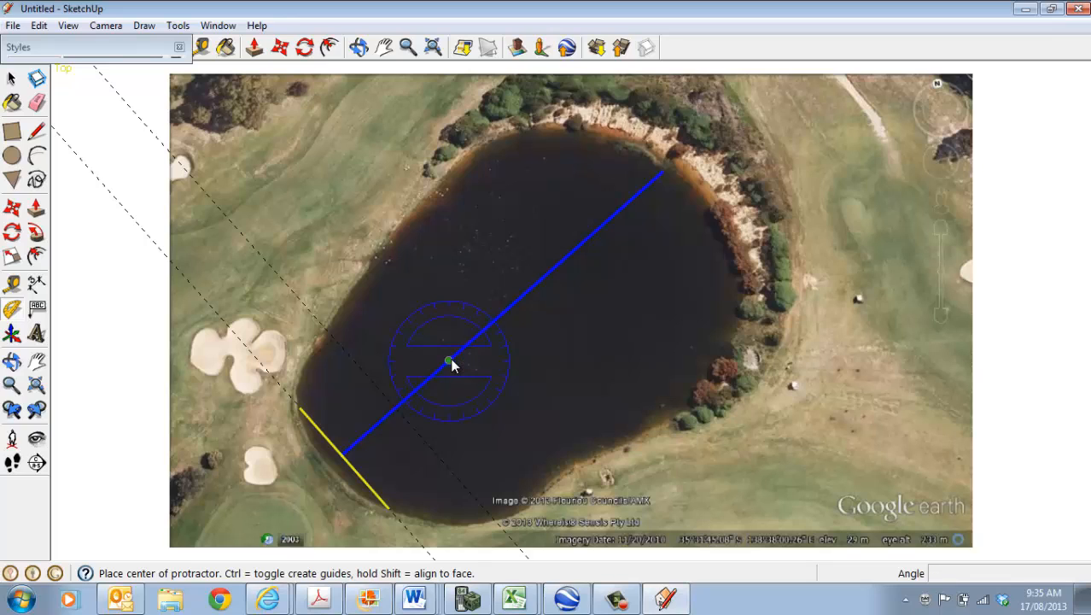
left_click(466, 345)
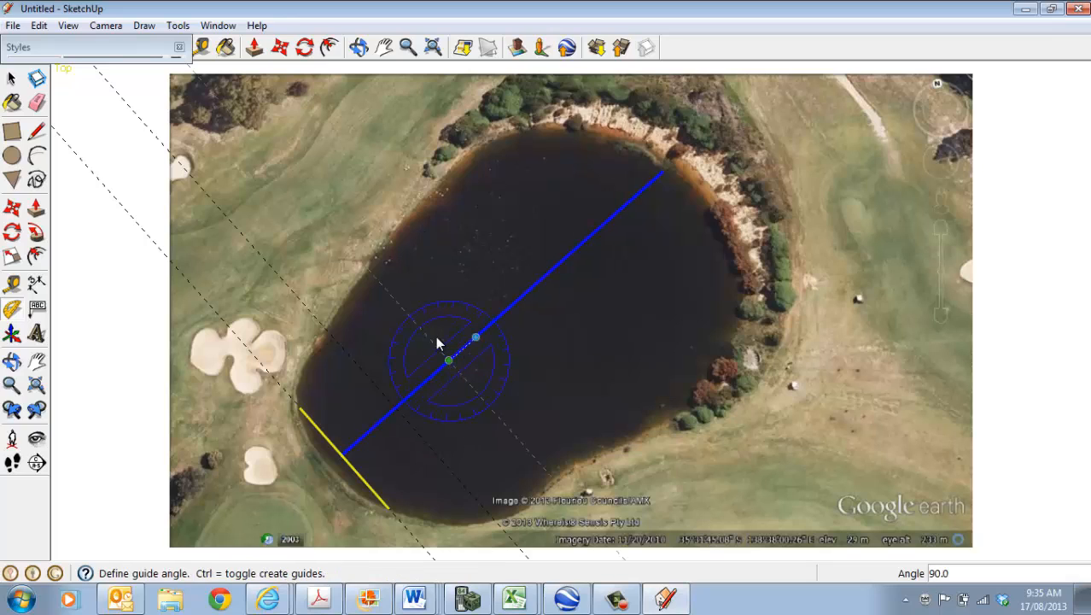
left_click(465, 337)
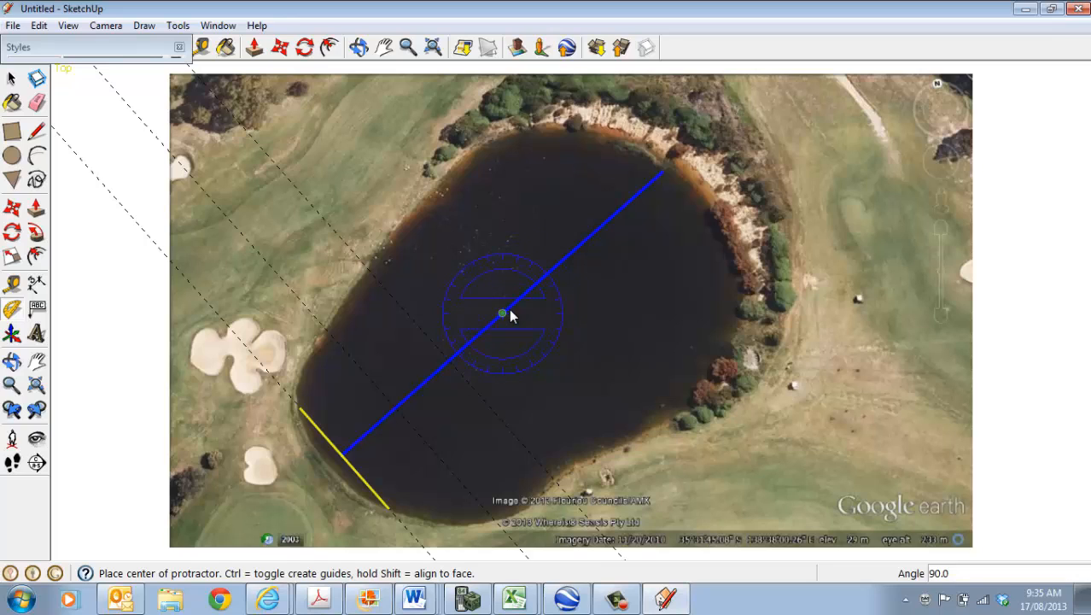
- Place 90-degree protractor guides across the baseline at its third and fourth division points from the south-west end
left_click(504, 312)
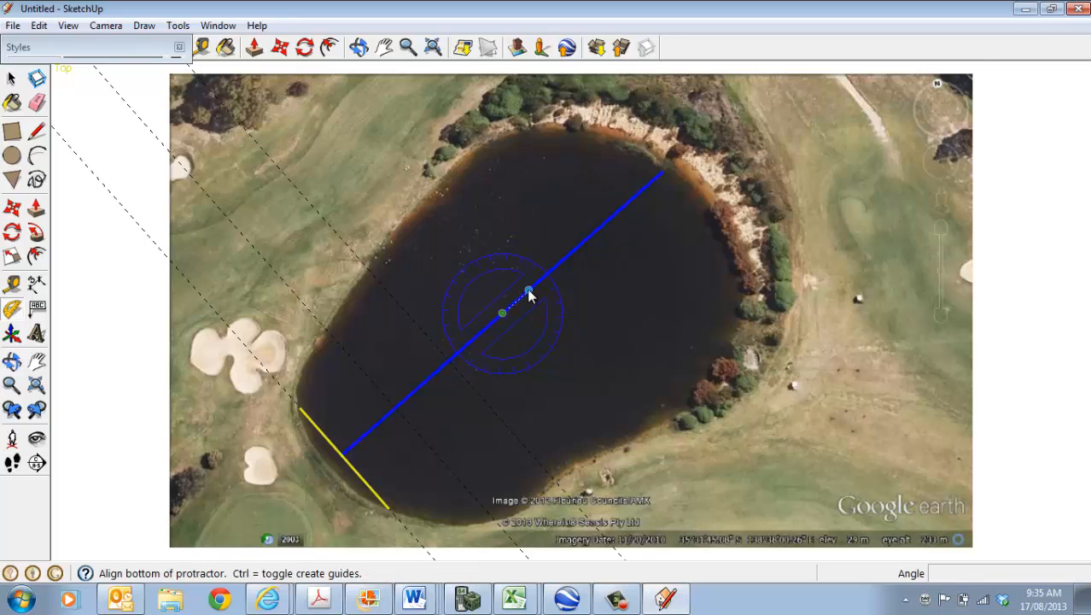
left_click(529, 290)
left_click(479, 280)
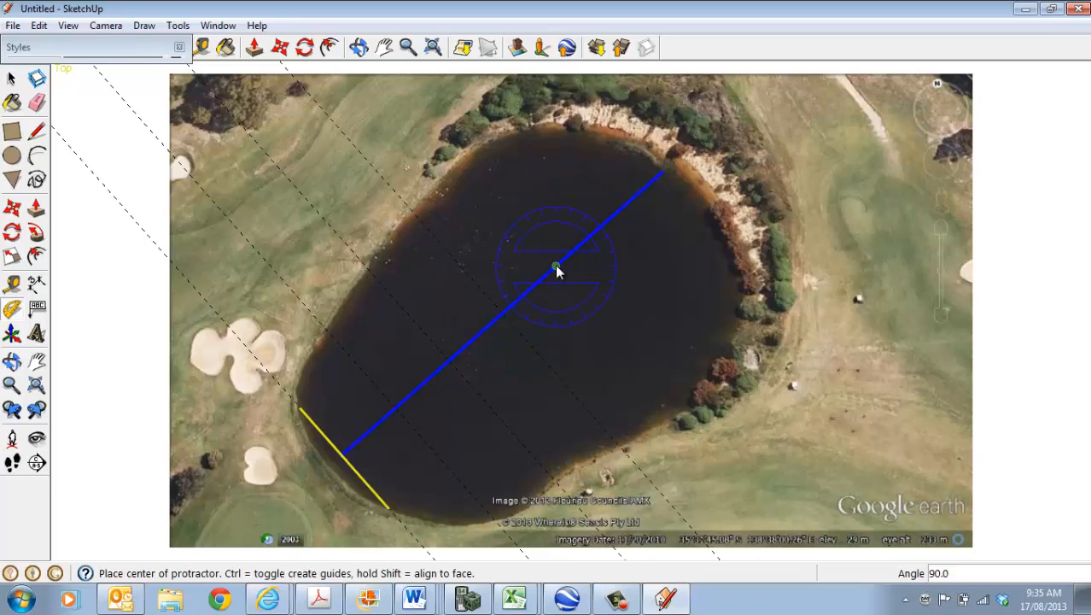
left_click(556, 270)
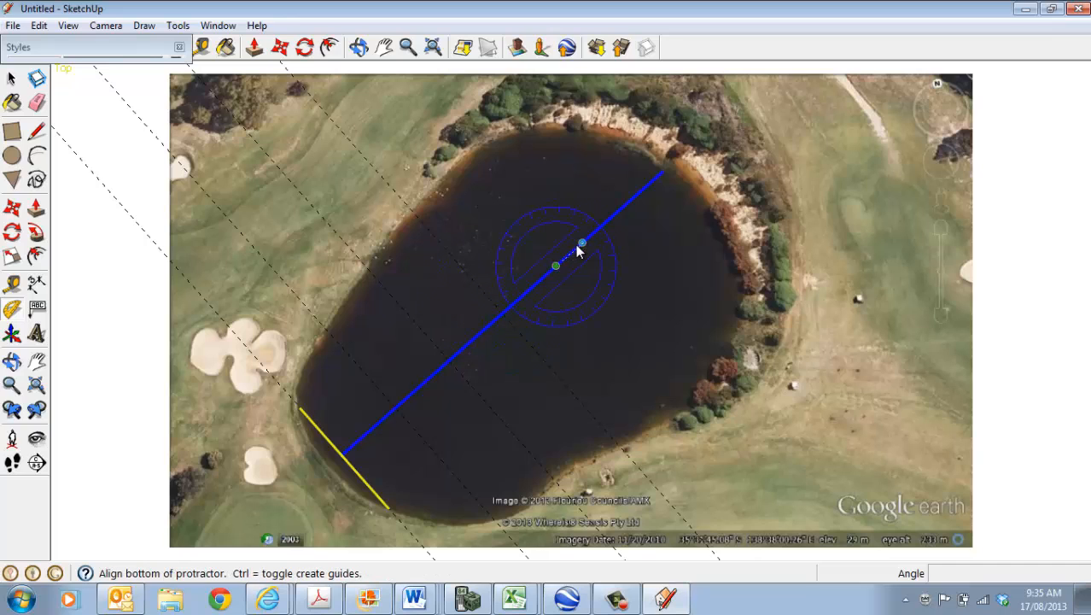
left_click(577, 247)
left_click(530, 240)
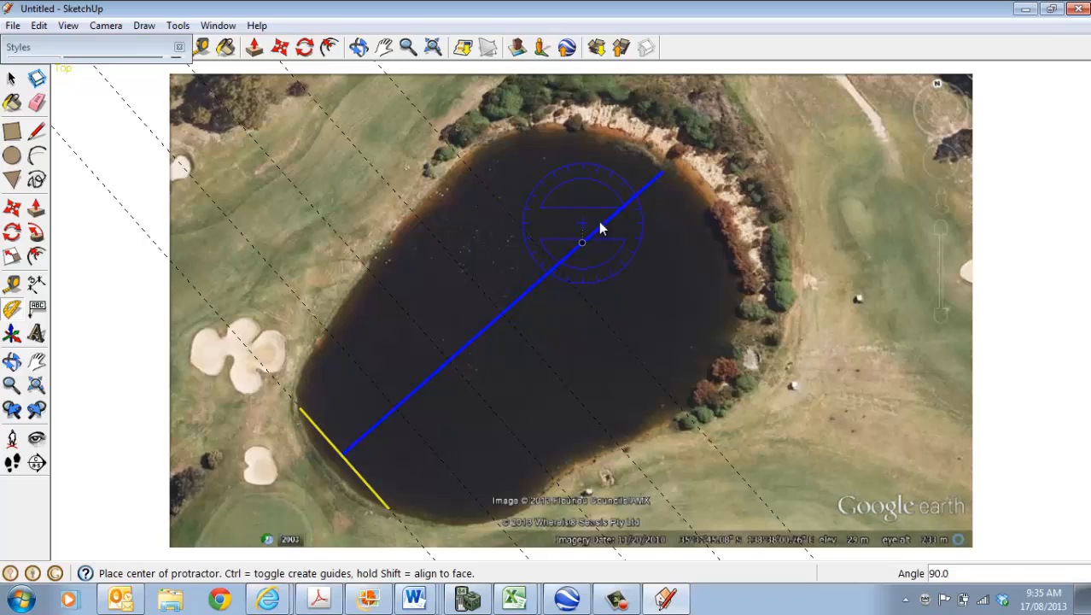
- Place 90-degree protractor guides across the baseline at its fifth division point and its north-east endpoint
left_click(612, 216)
left_click(630, 210)
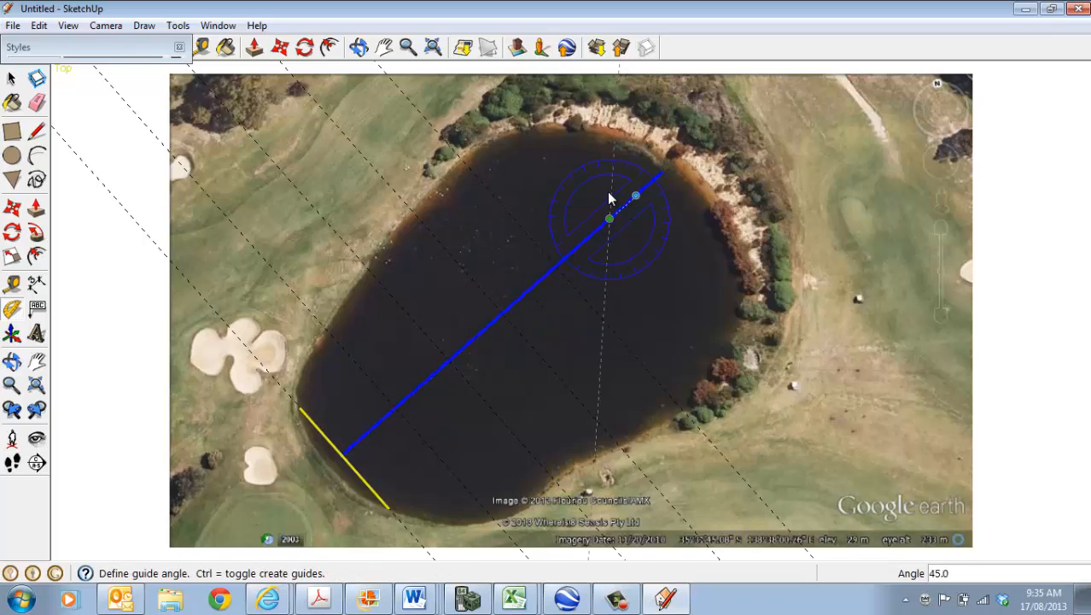
left_click(587, 193)
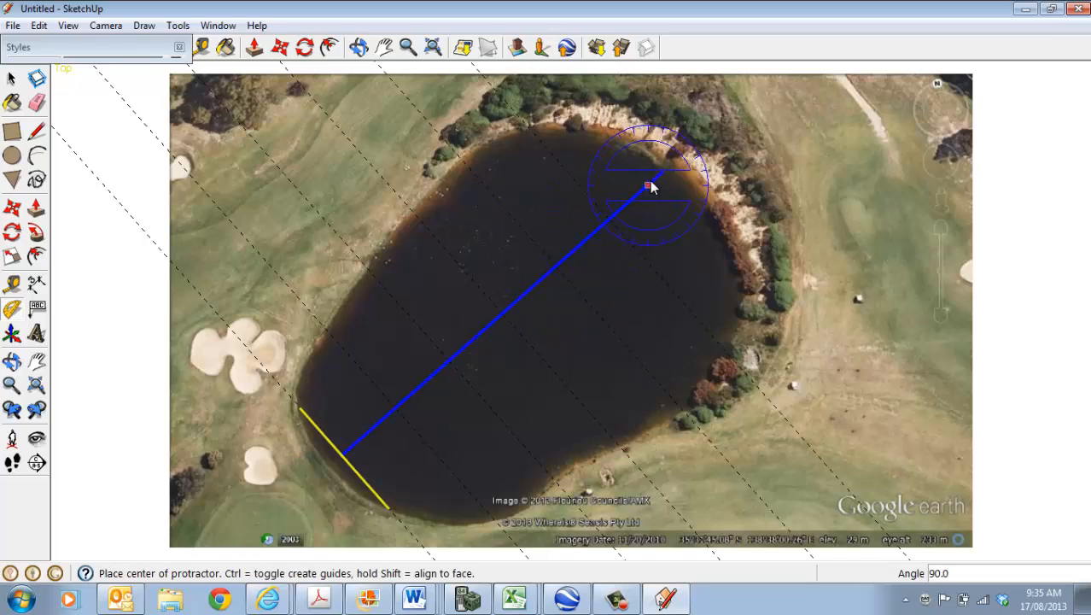
left_click(662, 175)
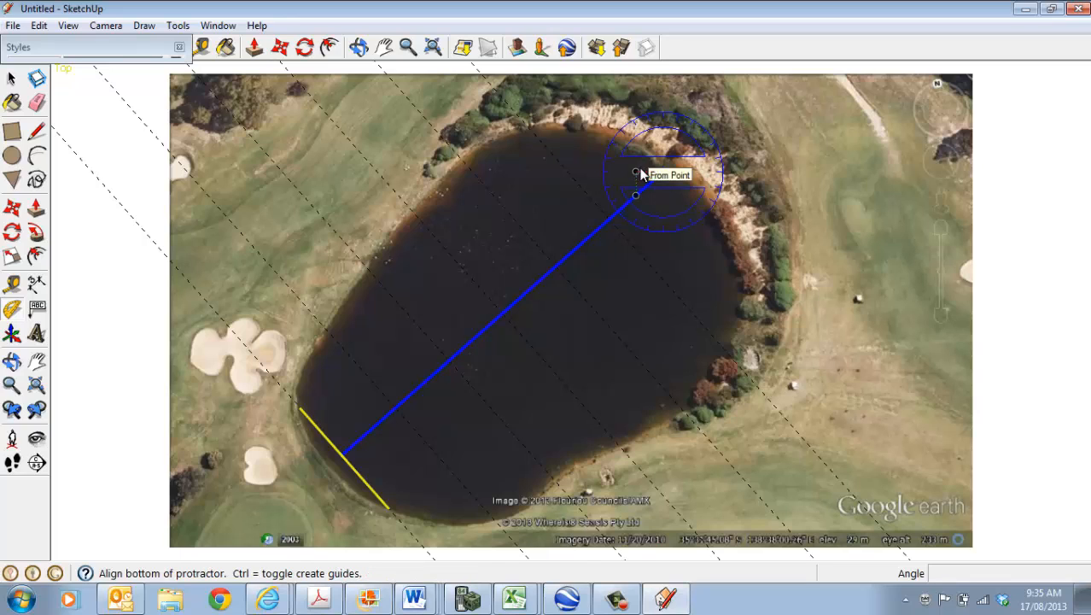
left_click(641, 191)
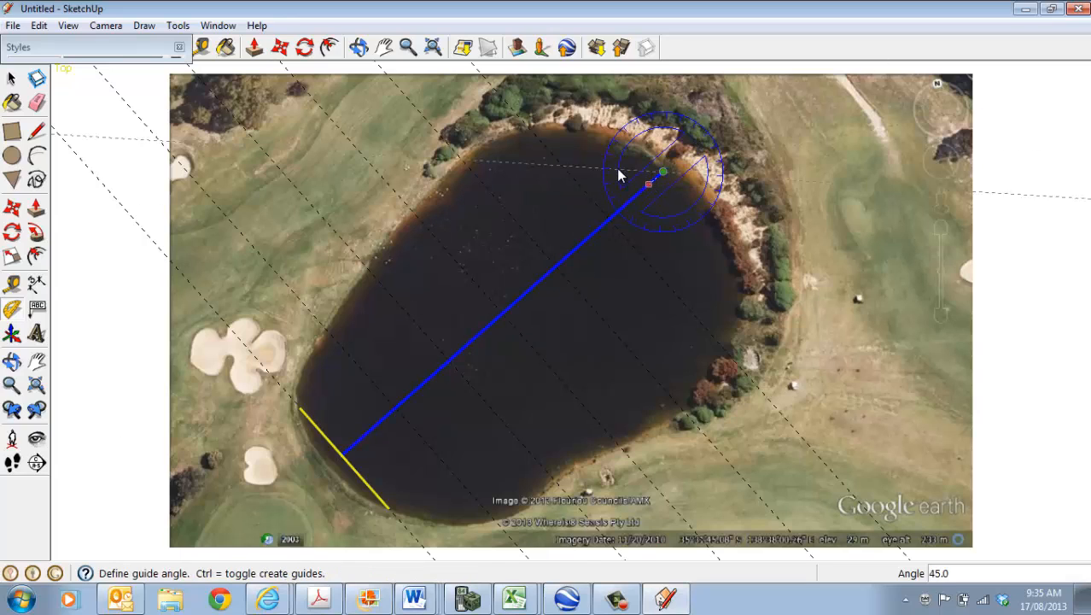
left_click(644, 162)
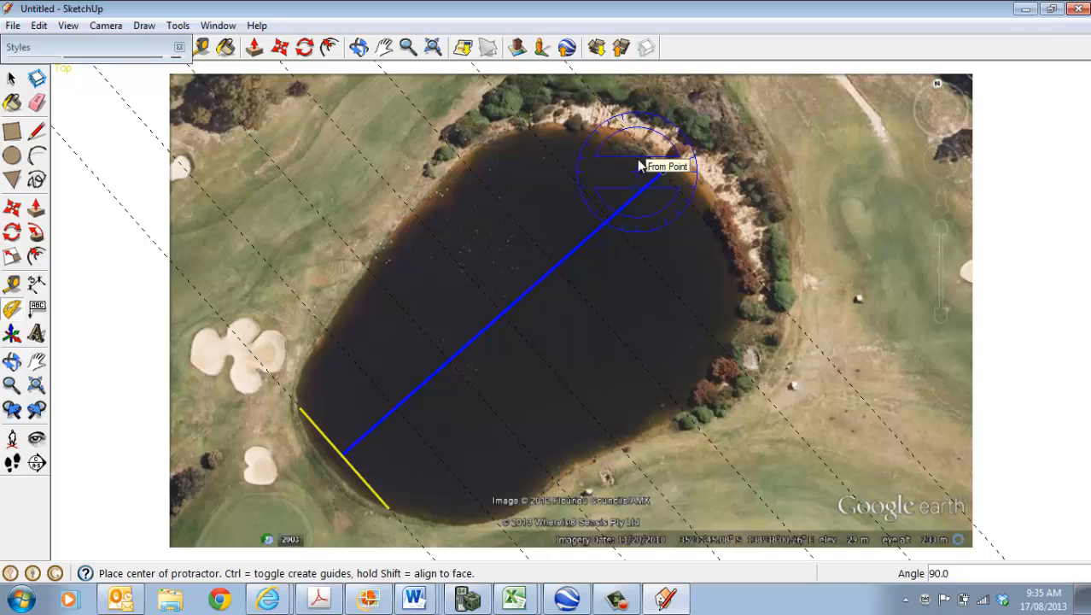
- Draw shore-to-shore lines on the guides through the first and second division points, the second line about 85 m long
key("l")
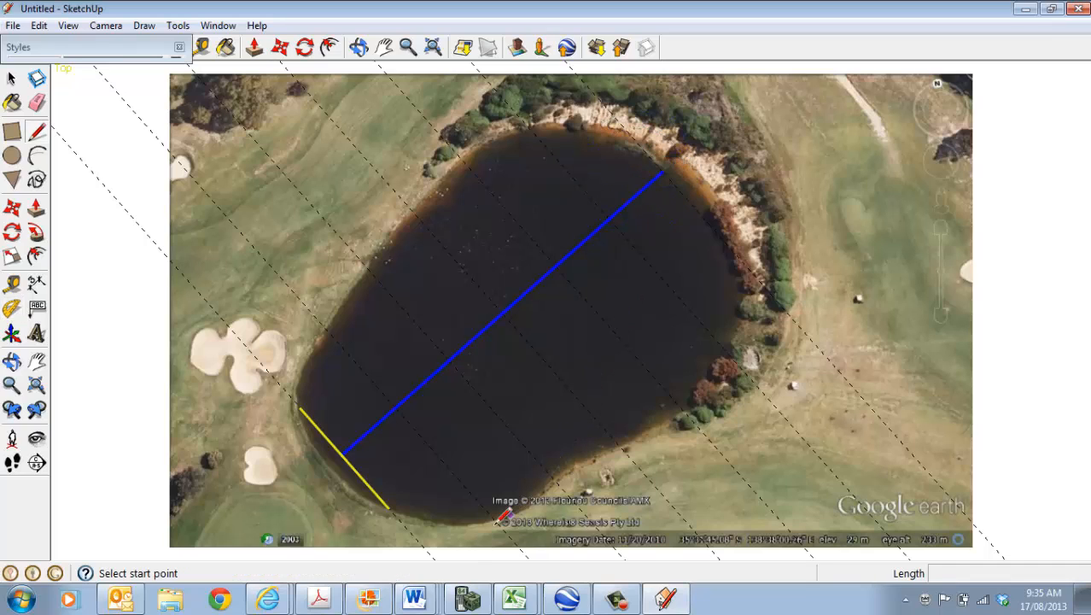
left_click(494, 517)
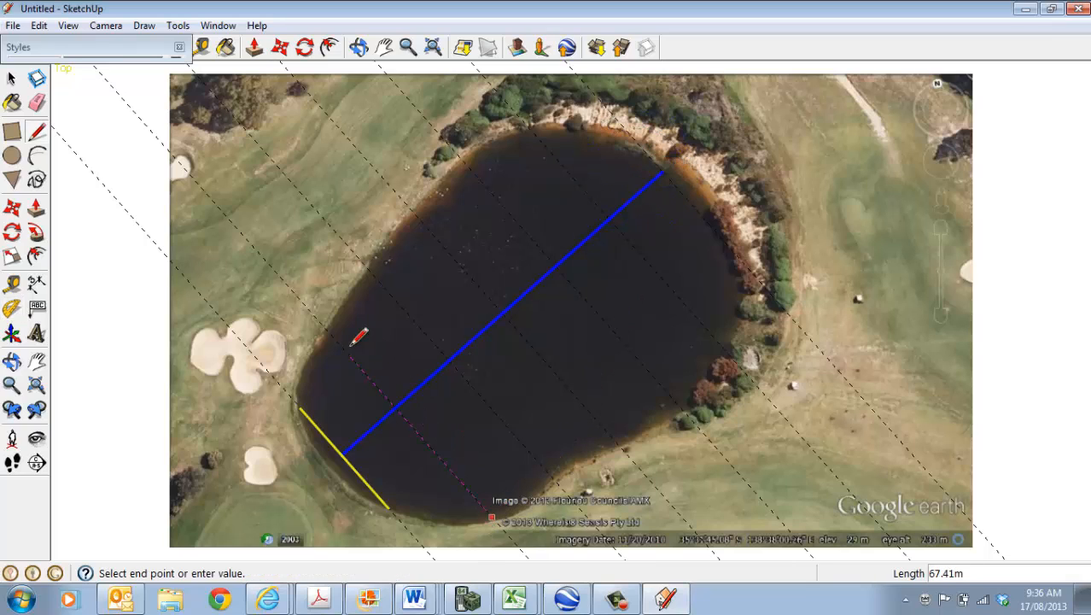
left_click(324, 327)
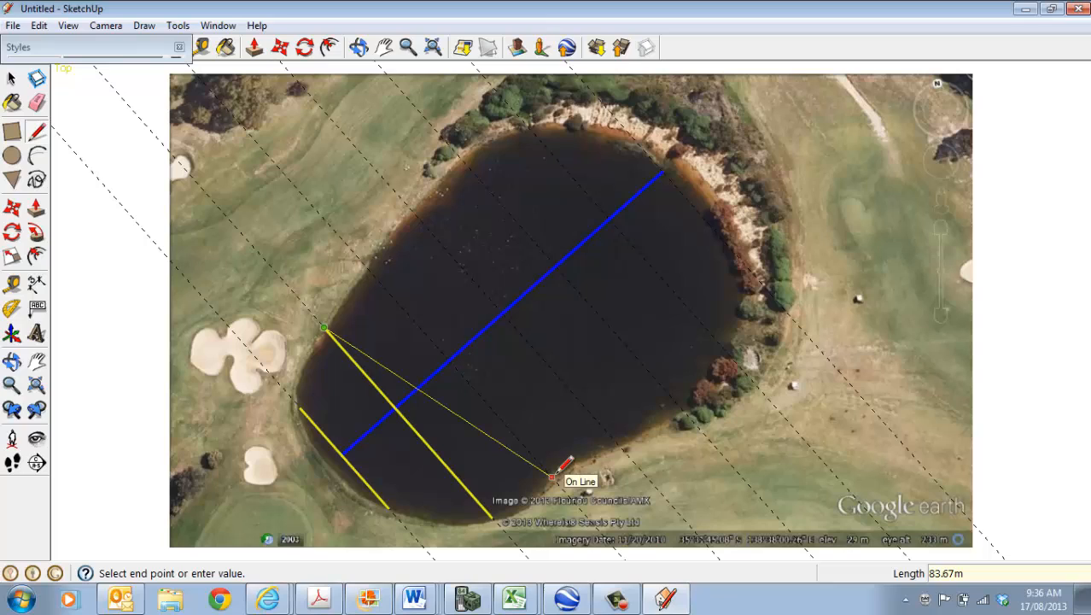
key("Escape")
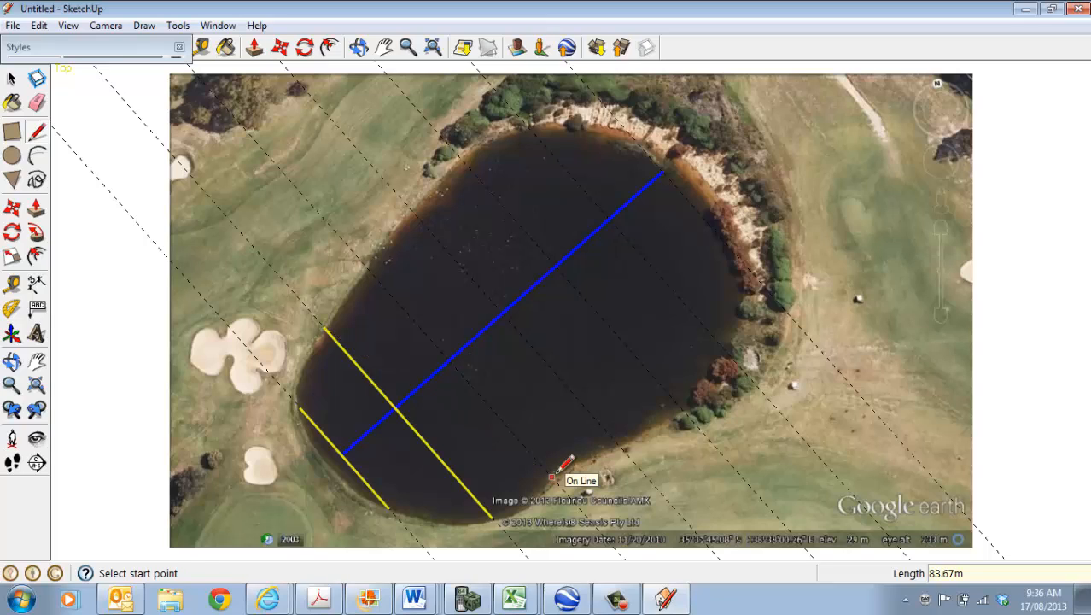
left_click(552, 475)
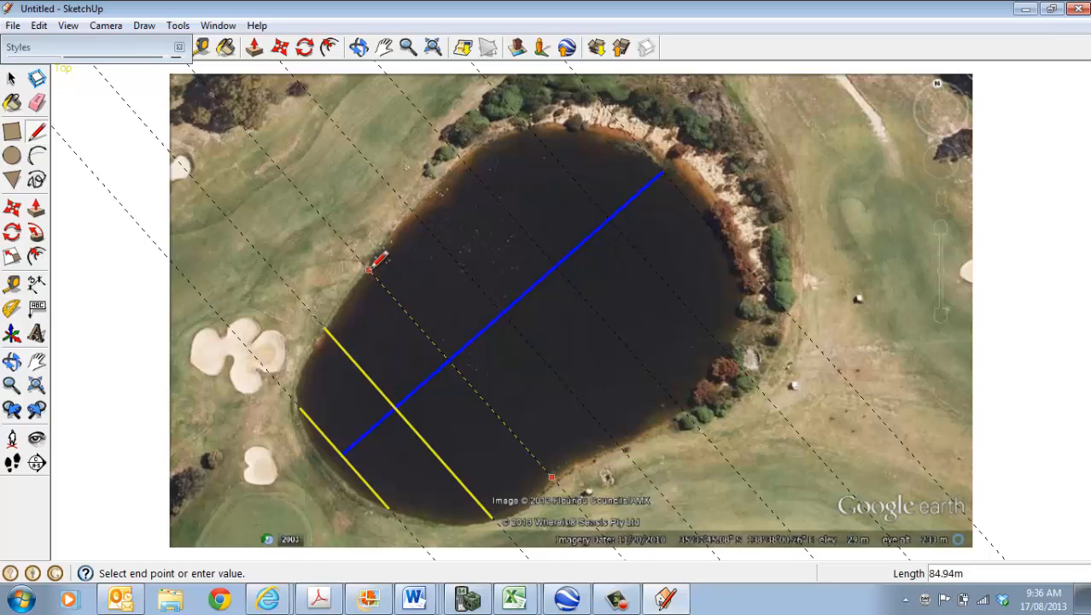
left_click(368, 269)
key("Escape")
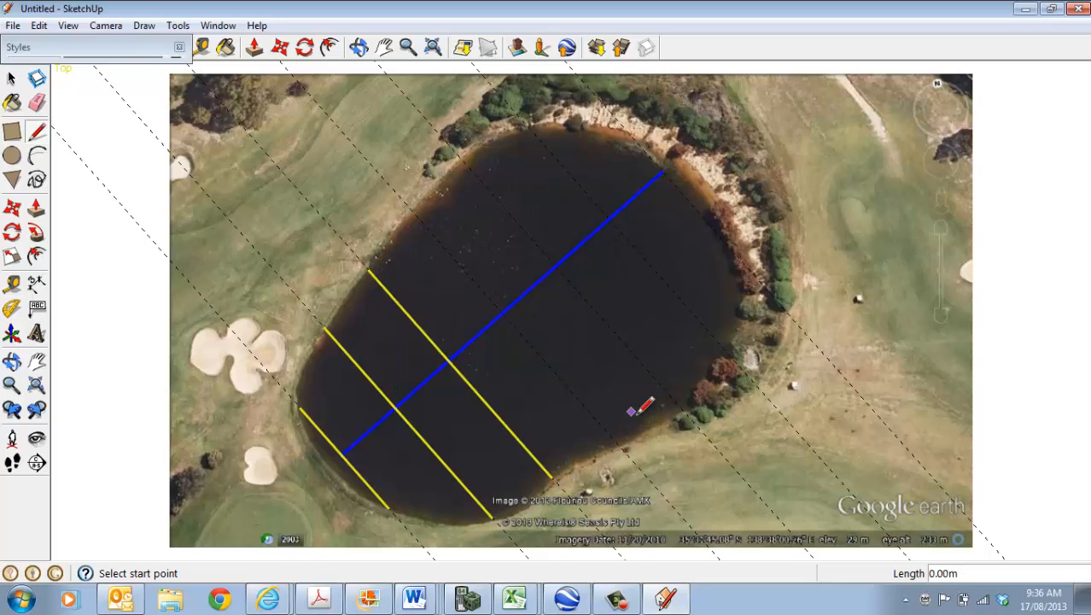
- Draw shore-to-shore lines about 95 m and 103 m long on the guides through the third and fourth division points
left_click(618, 445)
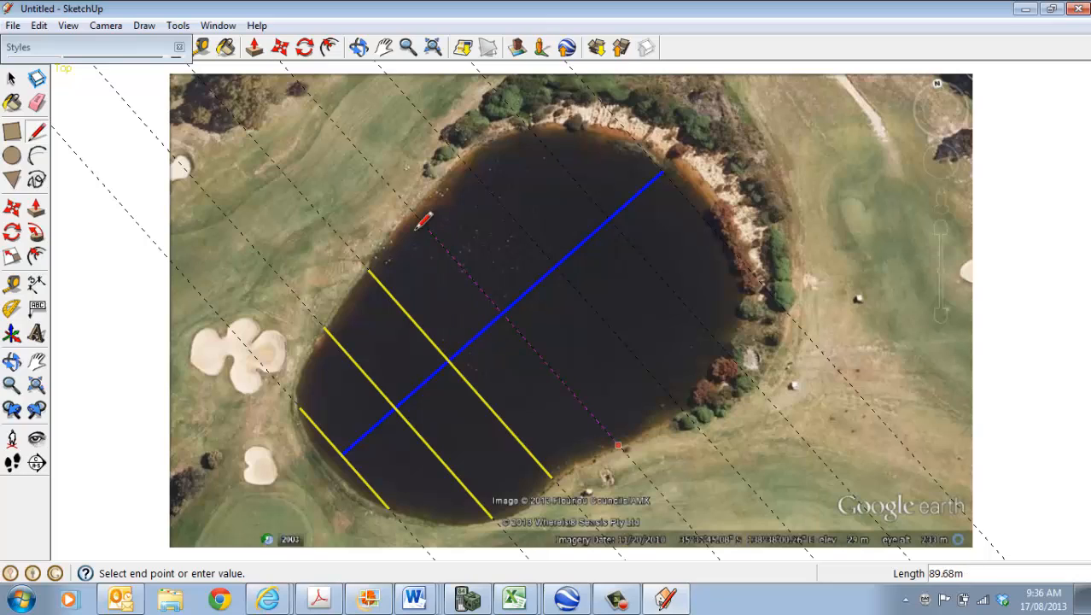
left_click(413, 213)
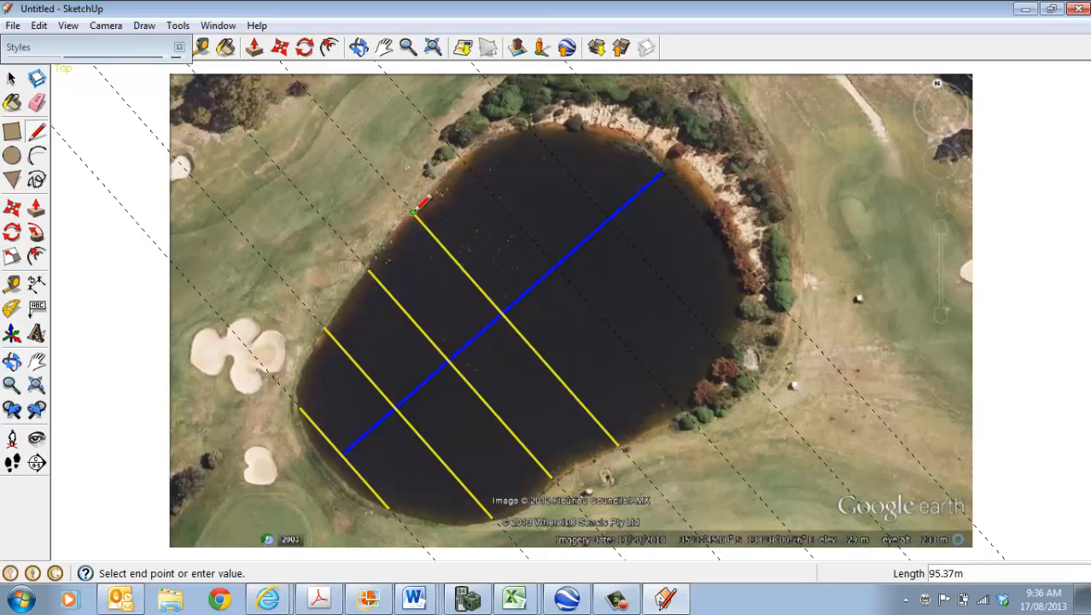
key("Escape")
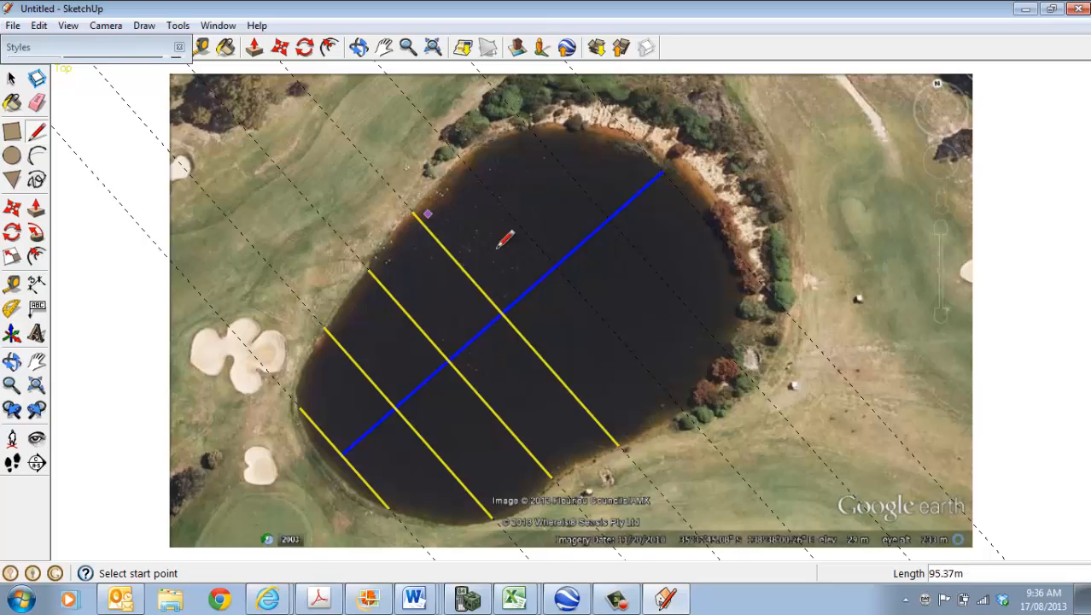
left_click(680, 408)
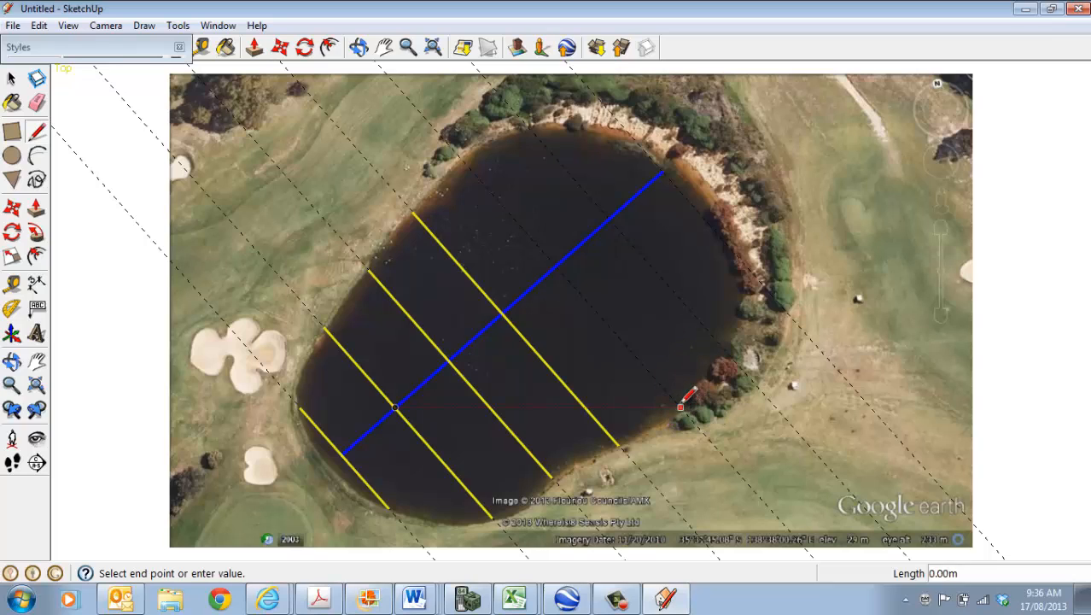
left_click(461, 152)
key("Escape")
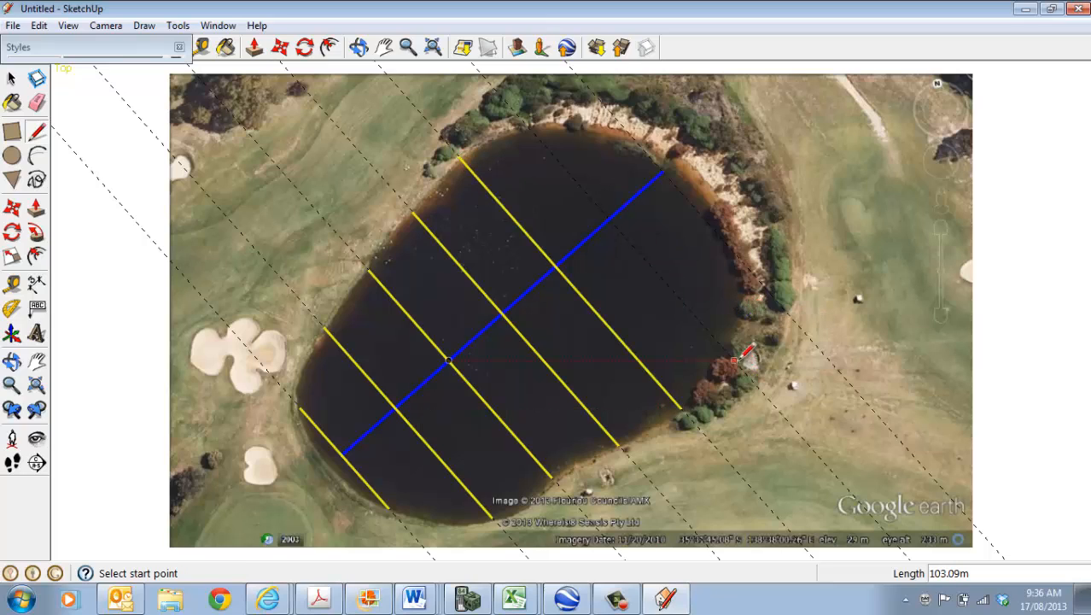
- Draw shore-to-shore lines about 96 m and 48 m long on the guides through the fifth division point and the baseline's north-east endpoint
left_click(733, 361)
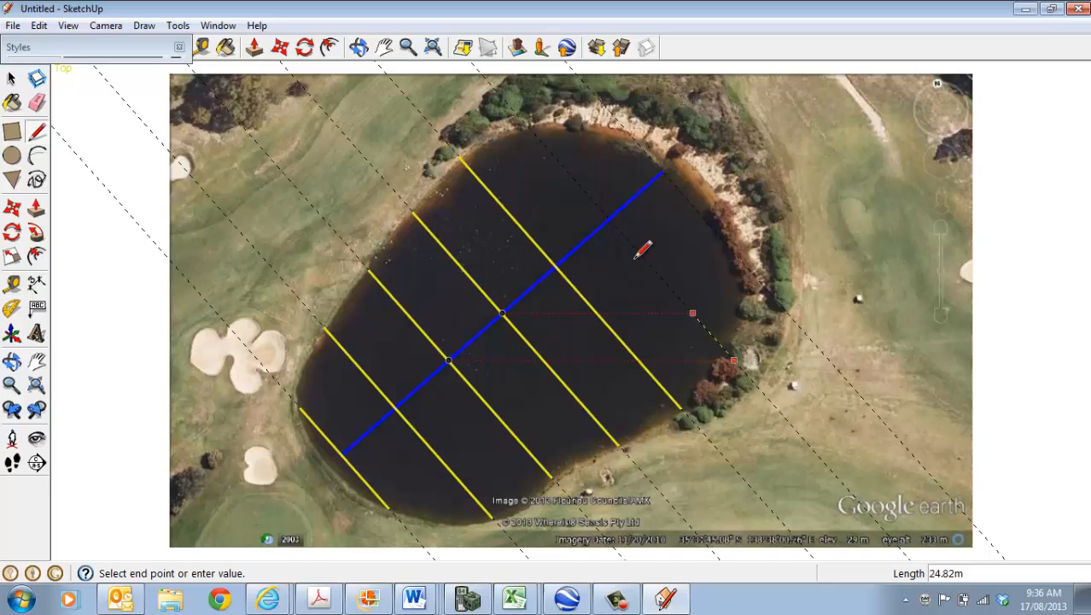
left_click(528, 128)
key("Escape")
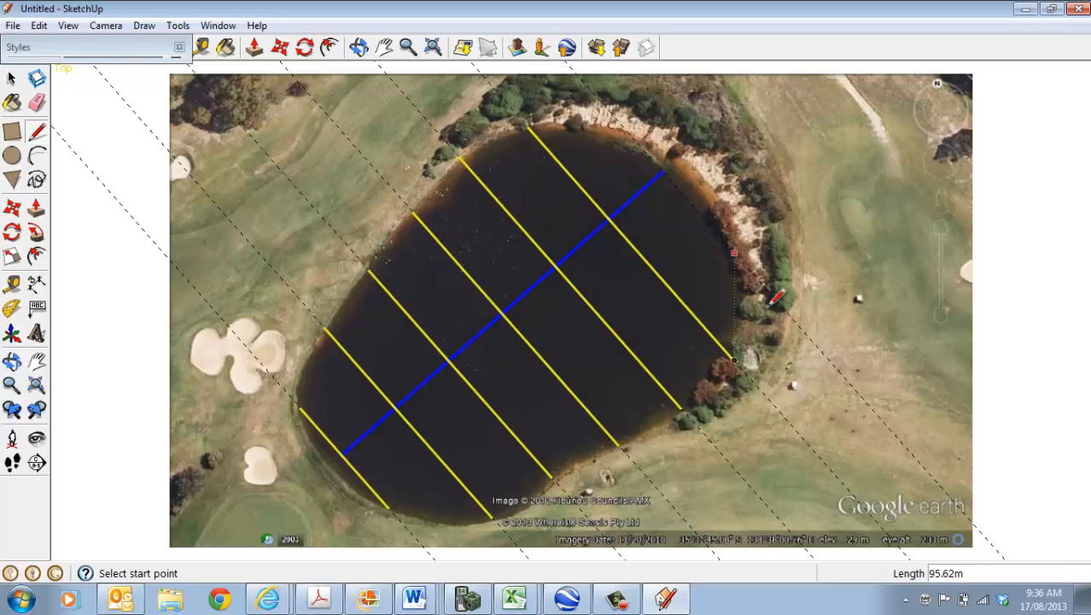
left_click(733, 253)
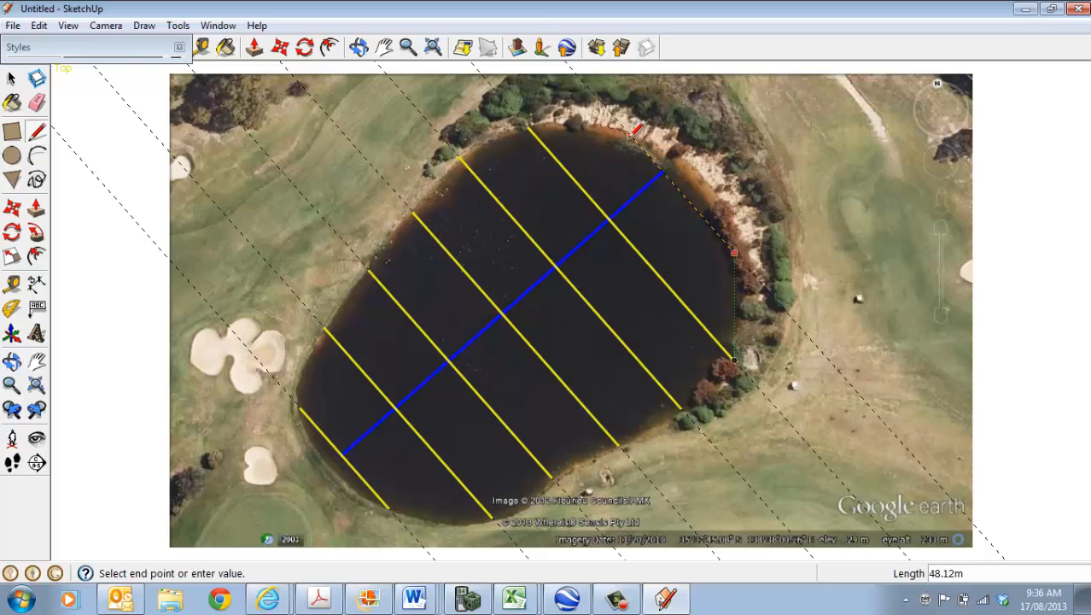
left_click(630, 134)
key("Escape")
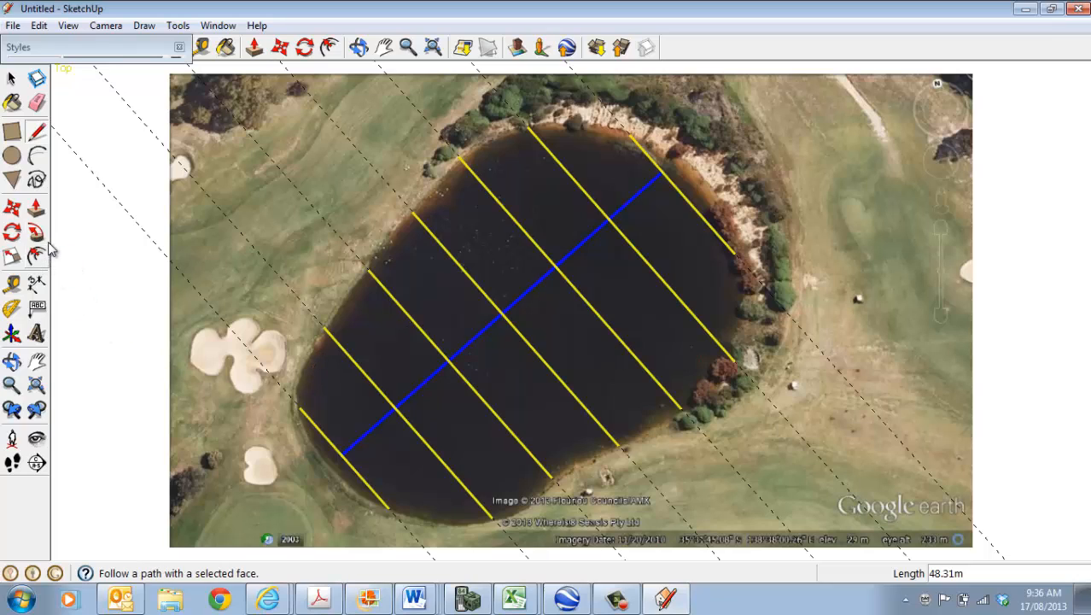
- Measure the shore-to-shore lines at the baseline's south-west endpoint and its first and second division points with the Tape Measure
left_click(12, 284)
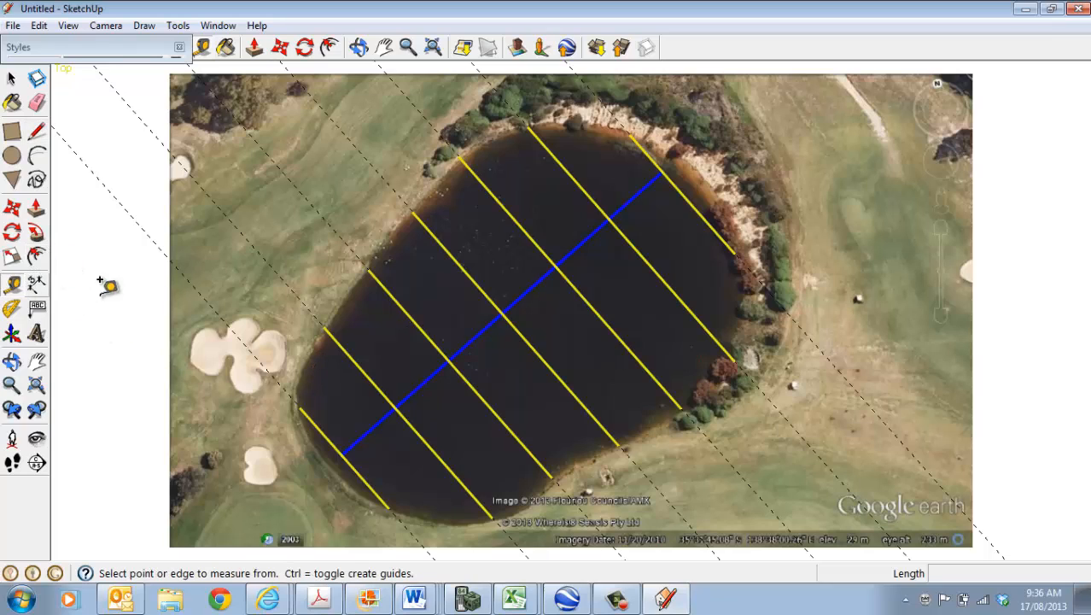
left_click(300, 408)
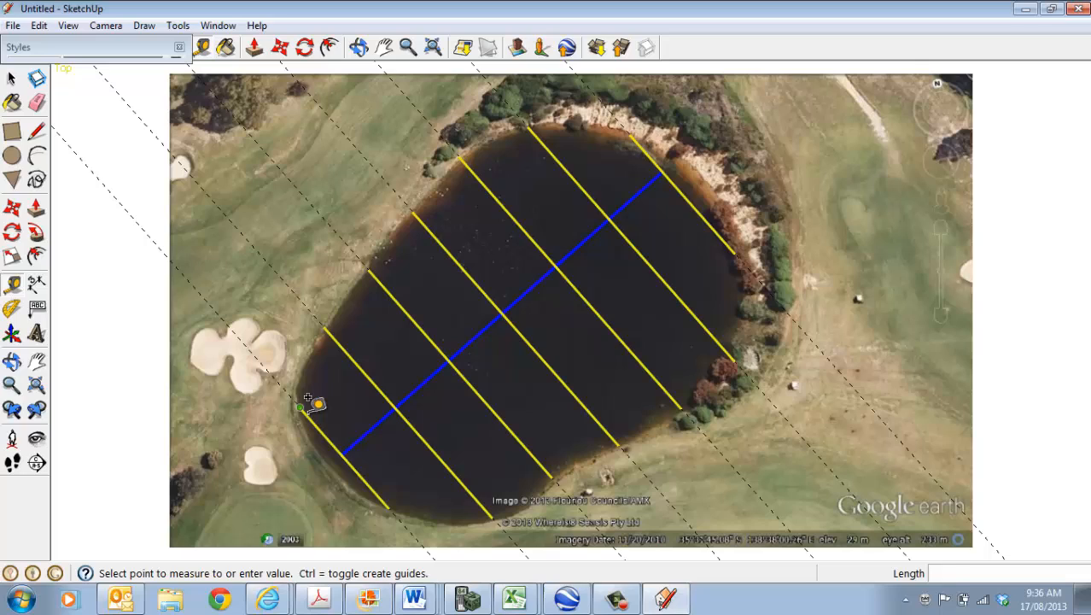
left_click(389, 491)
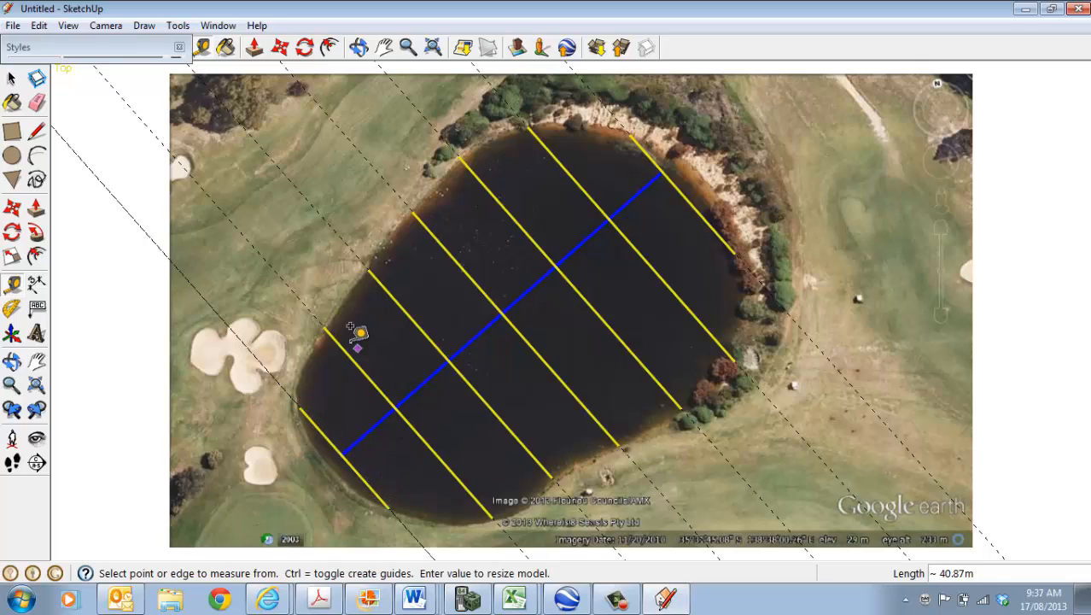
left_click(323, 327)
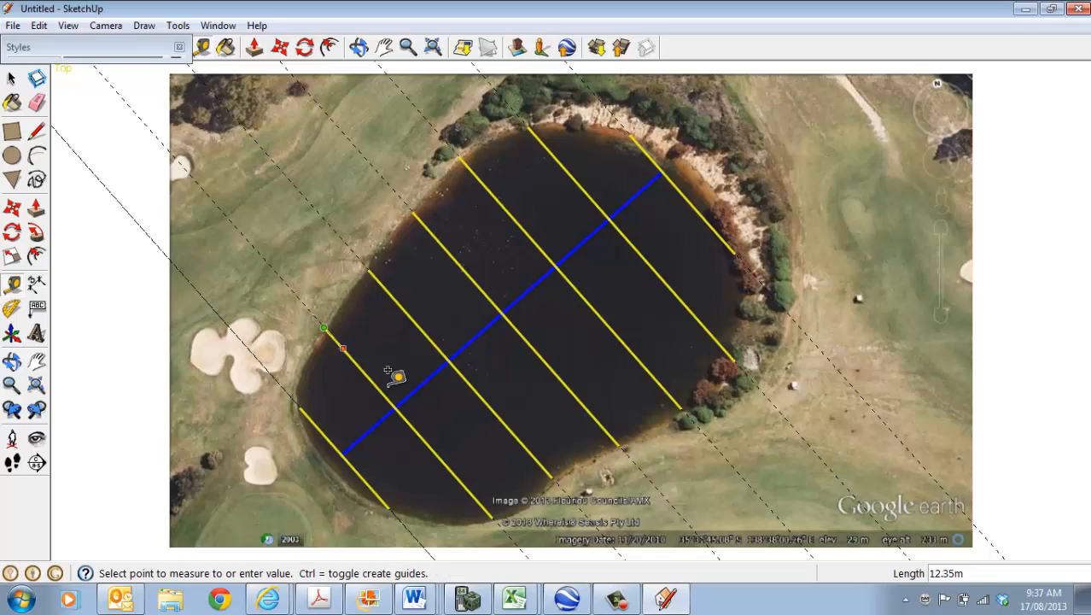
left_click(491, 516)
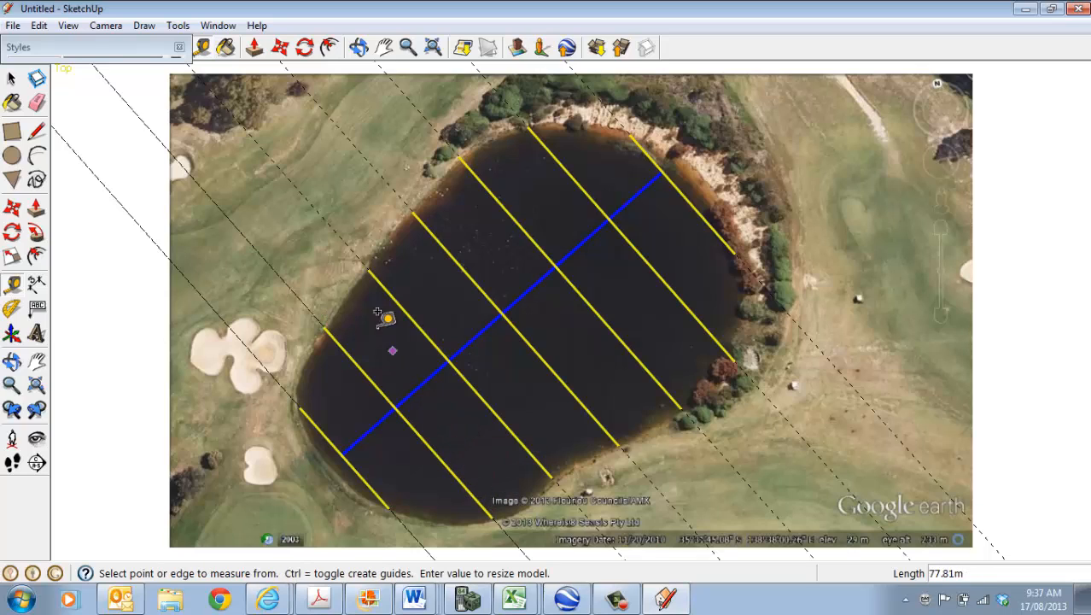
left_click(367, 268)
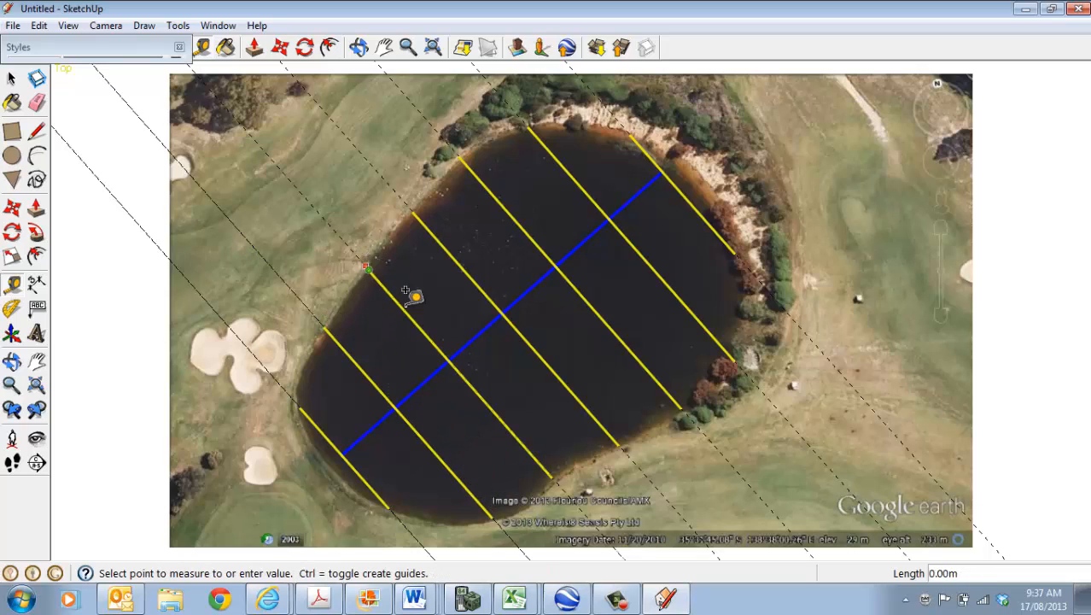
left_click(549, 462)
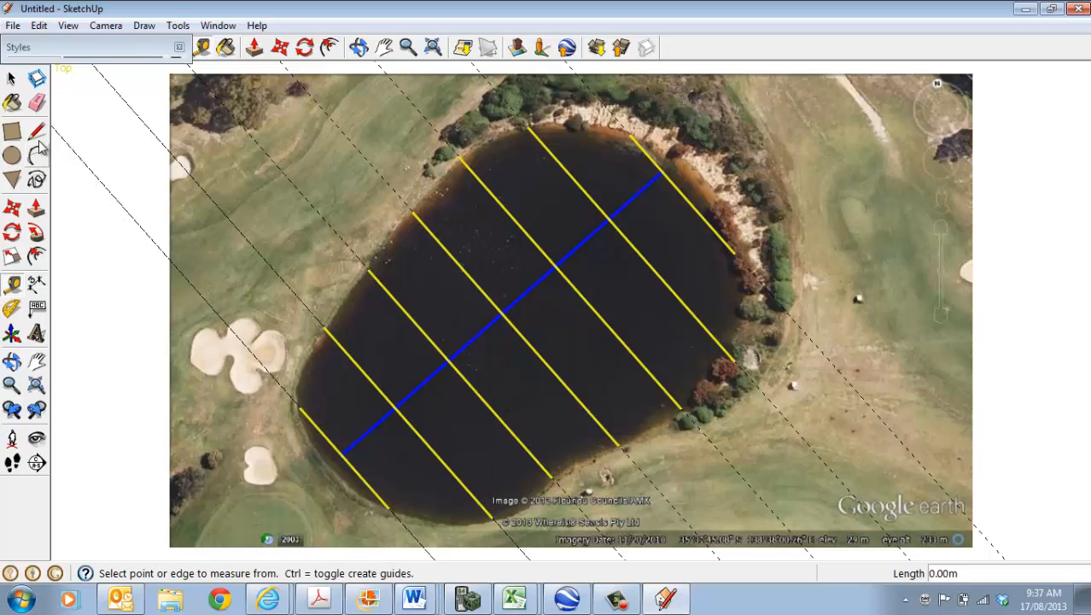
- Erase all the dashed construction guides crossing the lake image
left_click(36, 103)
left_click(92, 155)
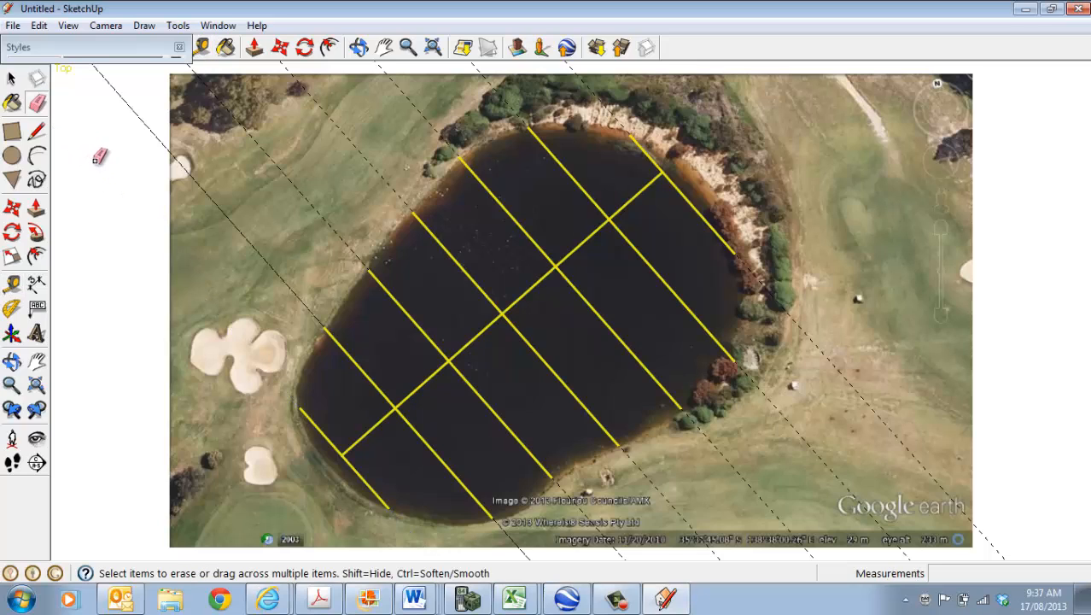
left_click(170, 136)
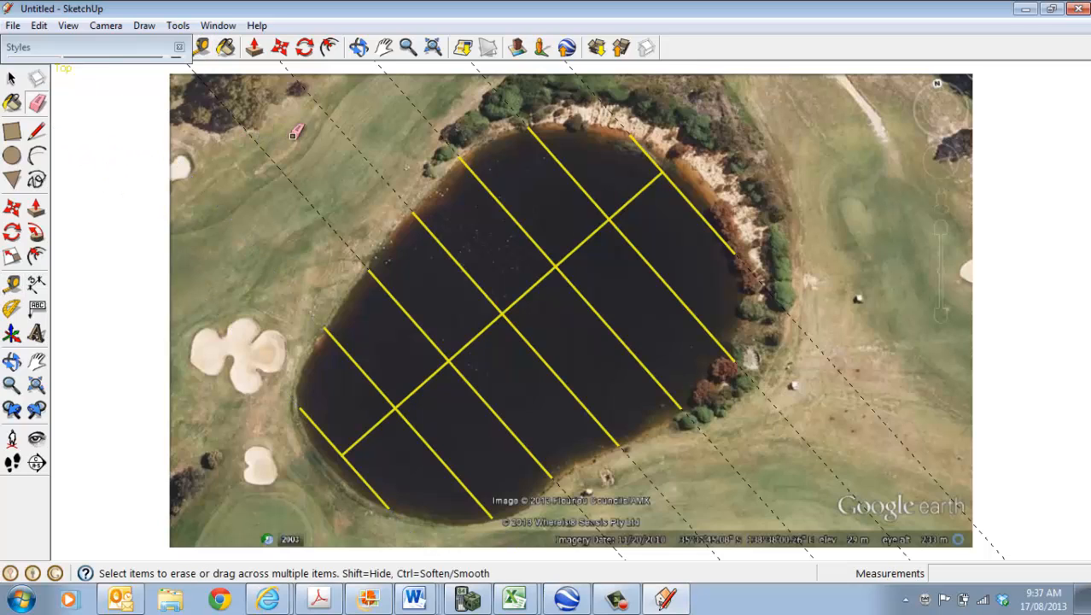
left_click(265, 144)
left_click(349, 138)
left_click(419, 99)
left_click(775, 399)
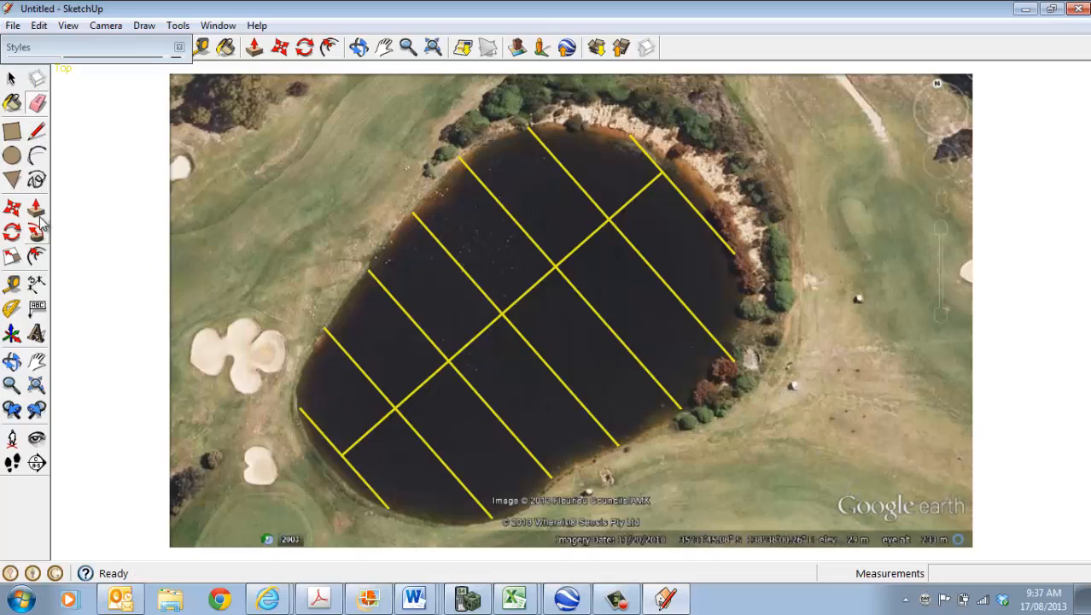
- Dimension the part of the south-westernmost offset line north-west of the baseline, and offset the dimension from the line toward the north-east
left_click(36, 285)
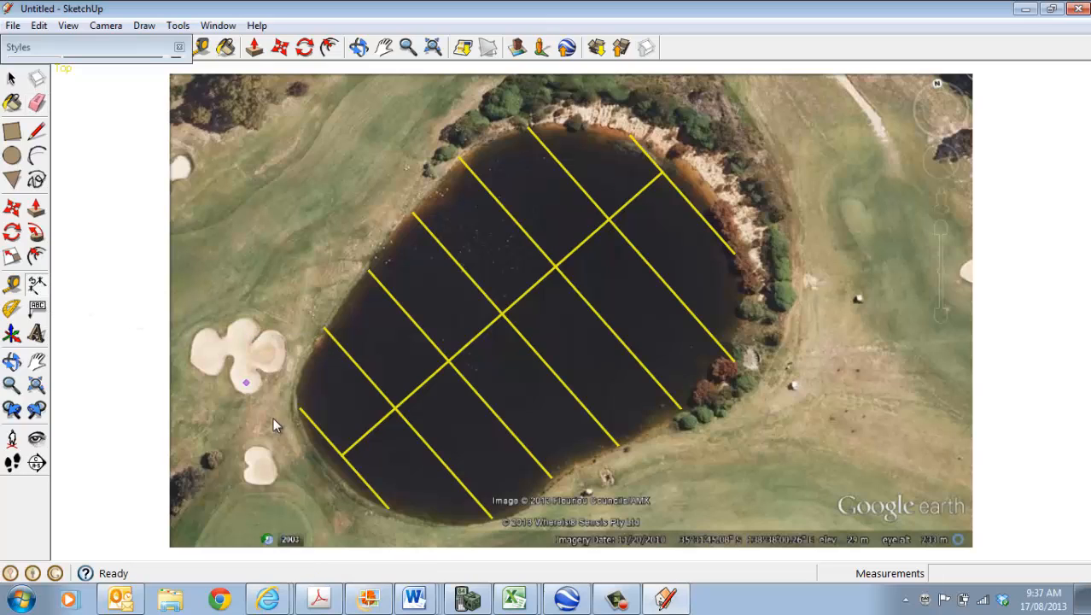
left_click(330, 449)
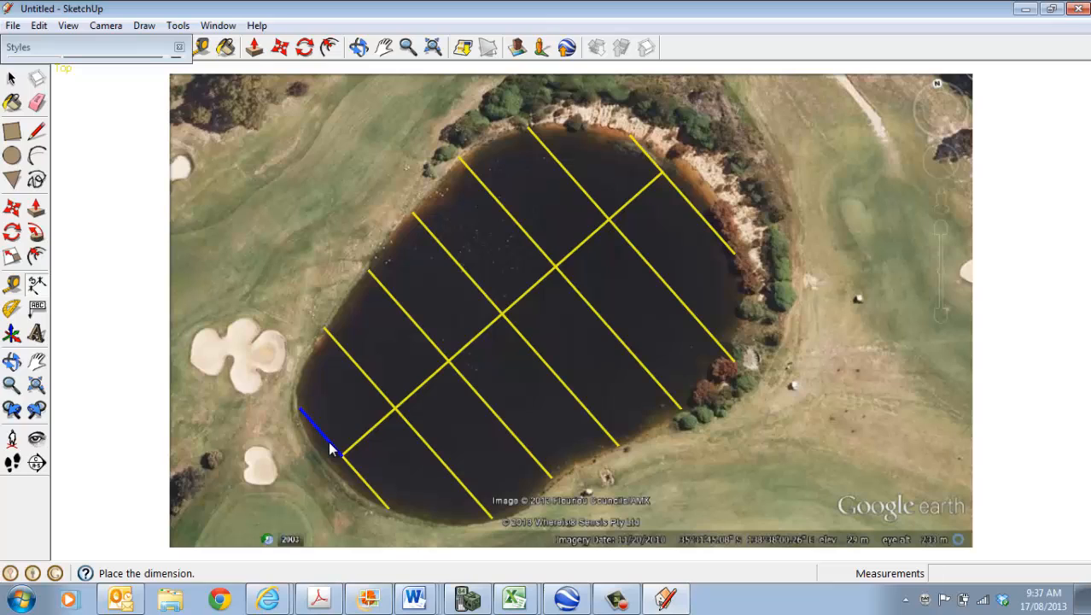
left_click(329, 449)
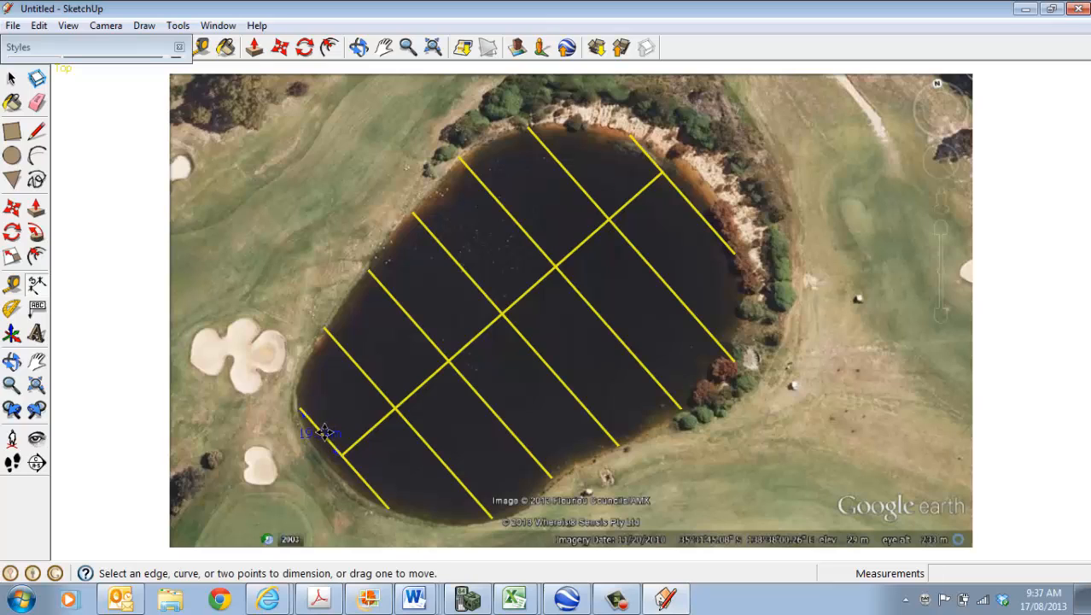
left_click(327, 433)
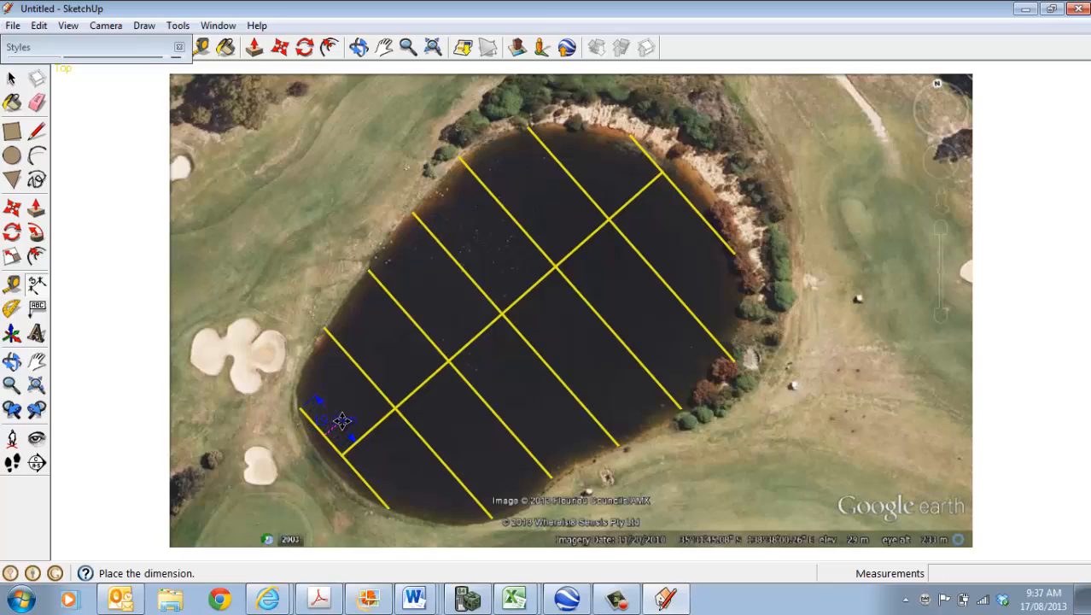
left_click(344, 420)
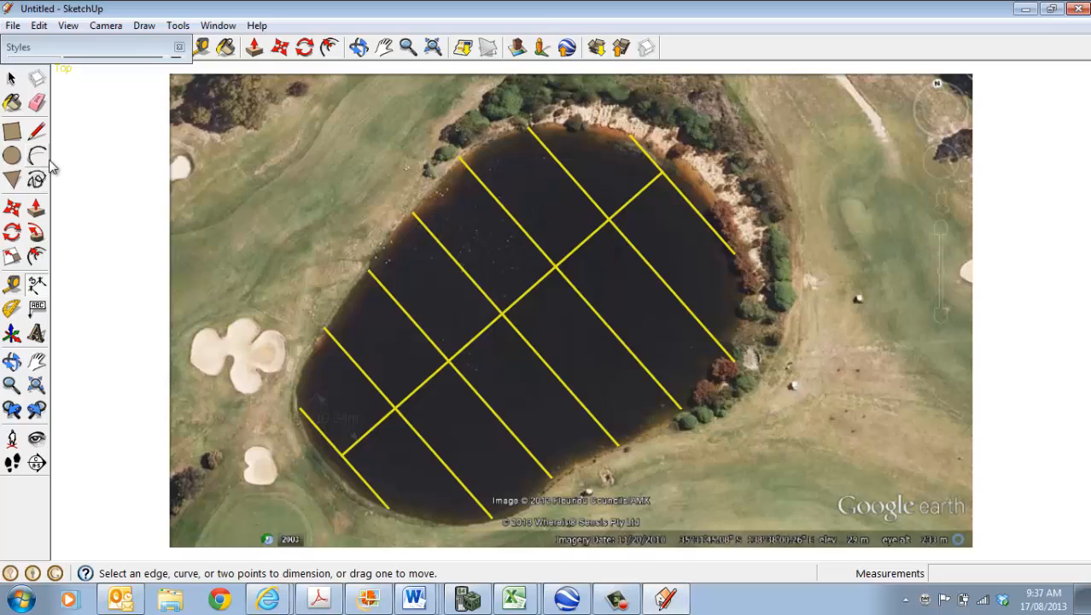
- Dimension the north-west part of the offset line at the first division point, and offset the dimension from the line toward the north-east
left_click(373, 384)
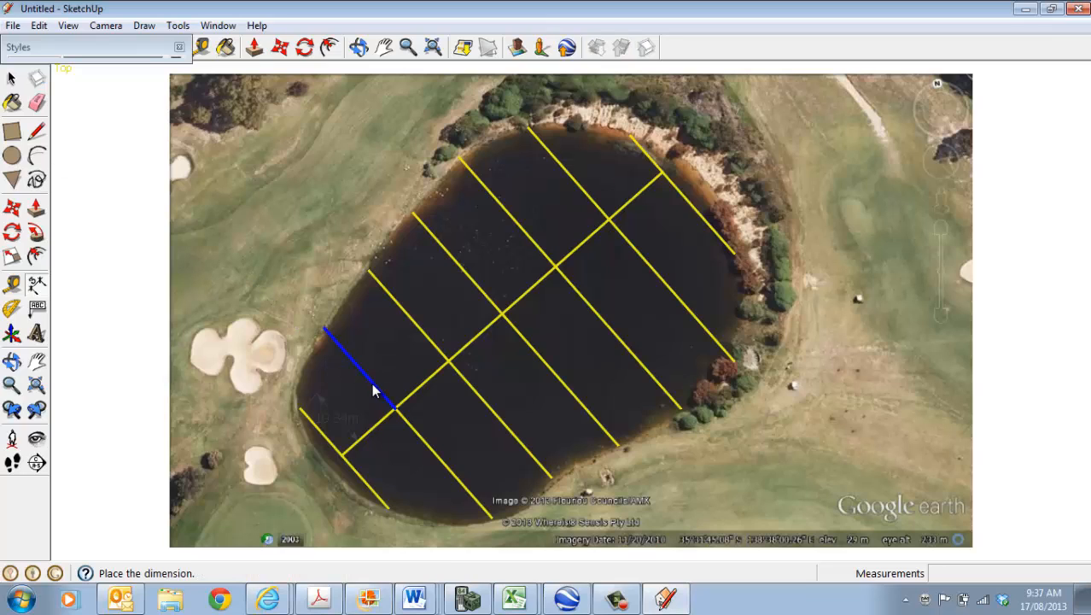
left_click(372, 384)
left_click(369, 367)
left_click(386, 350)
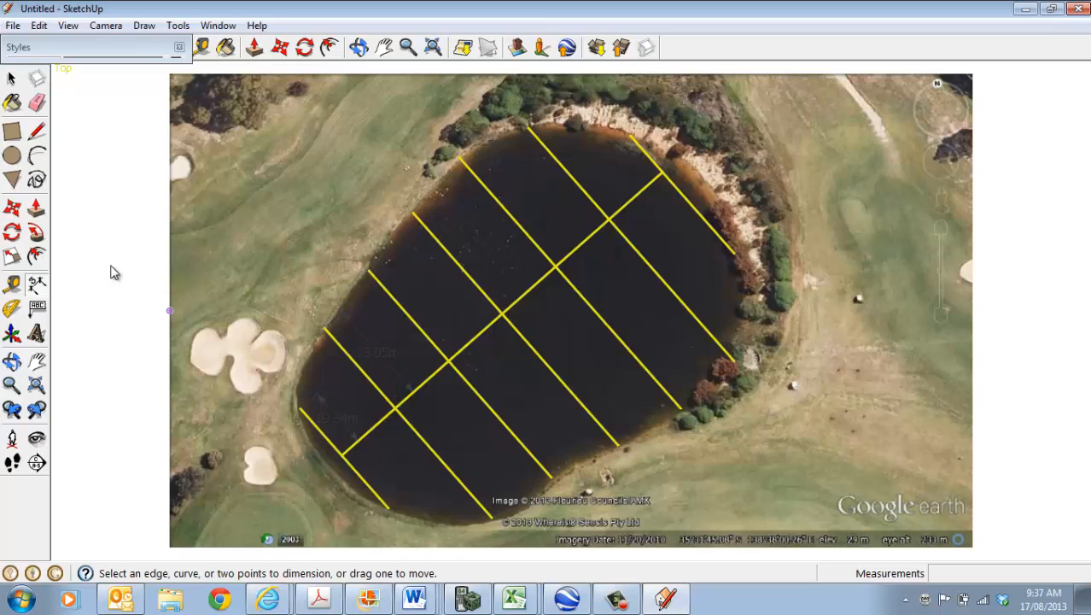
- Change Material1, the paint of the dimension on the second offset line from the south-west, to bright yellow
left_click(12, 77)
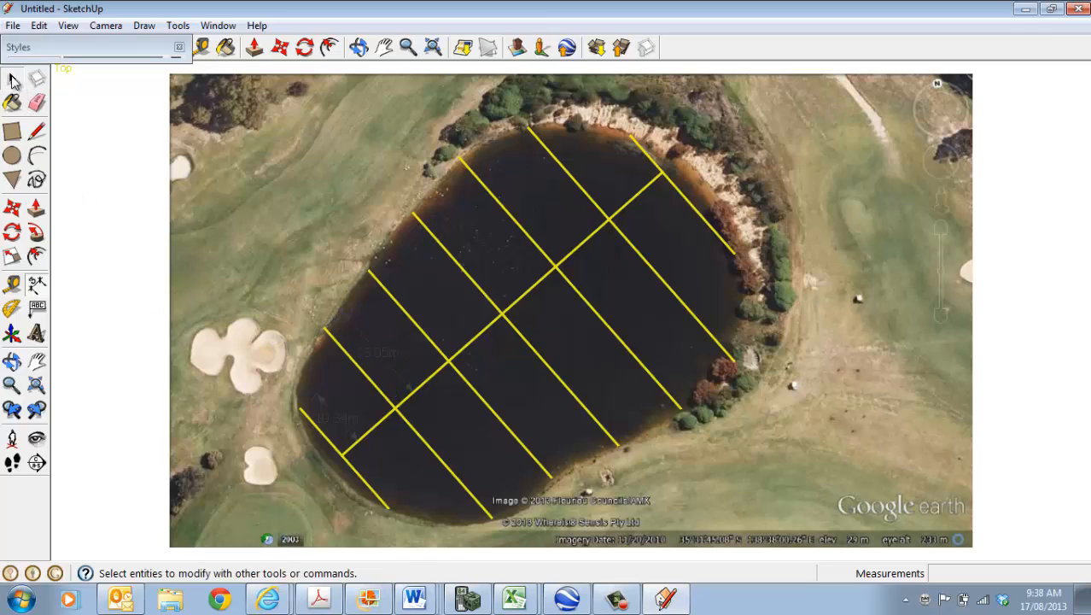
left_click(380, 359)
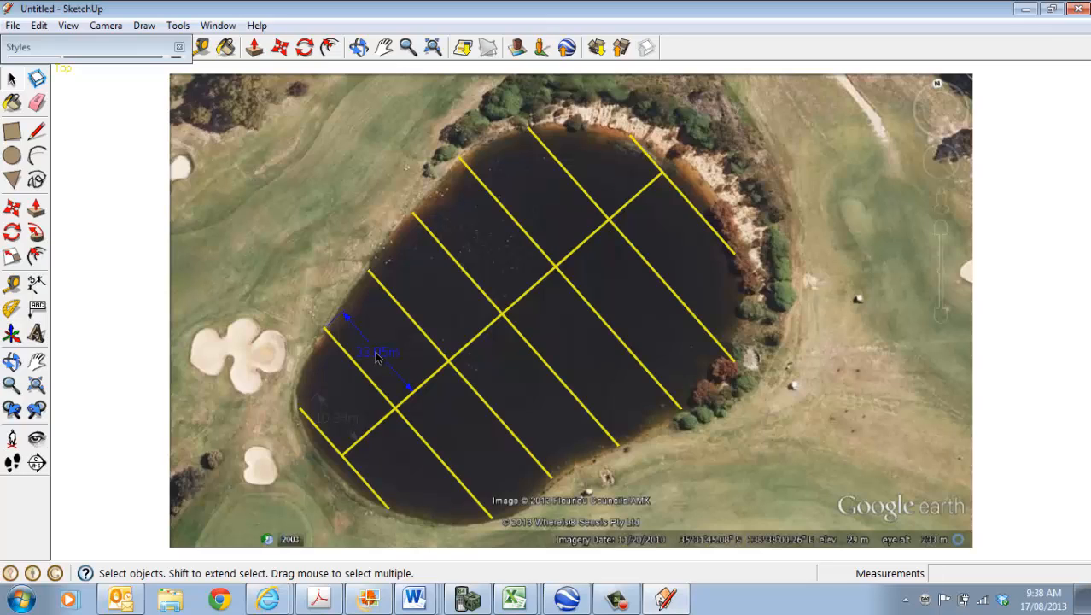
right_click(372, 357)
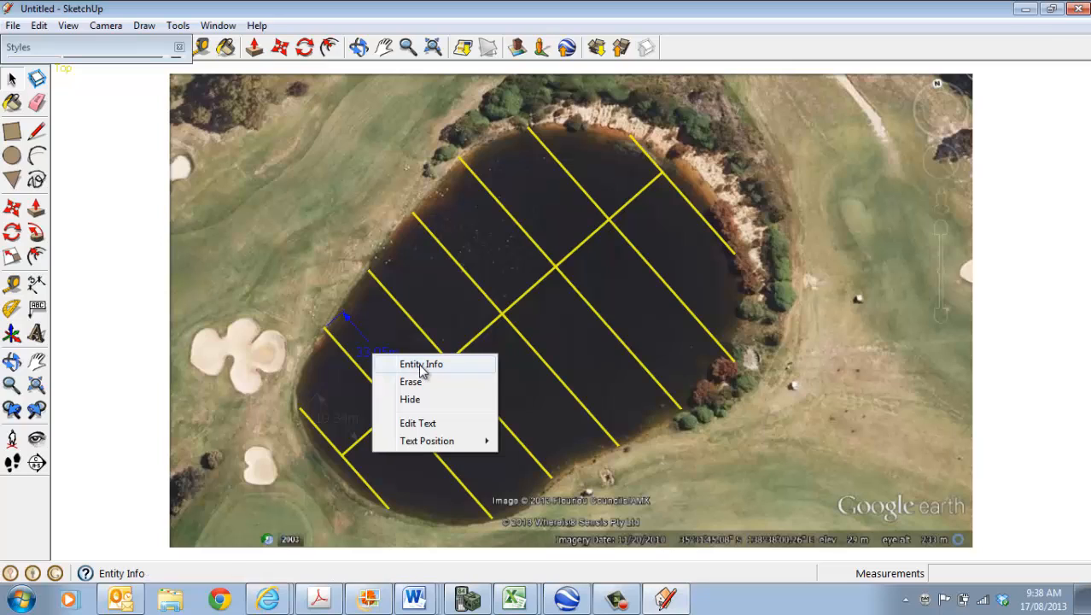
left_click(416, 365)
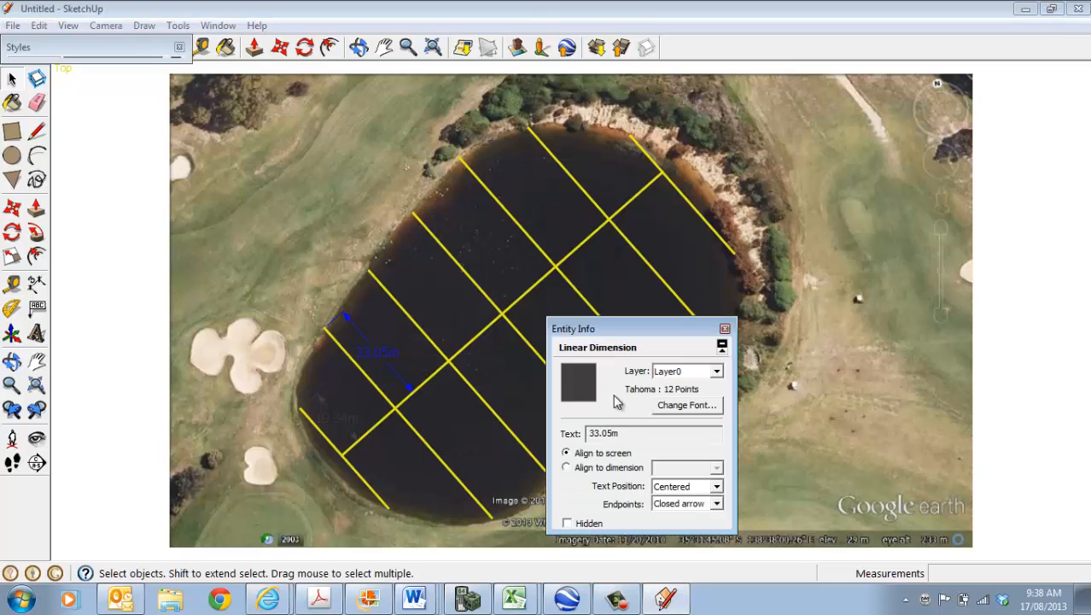
left_click(578, 379)
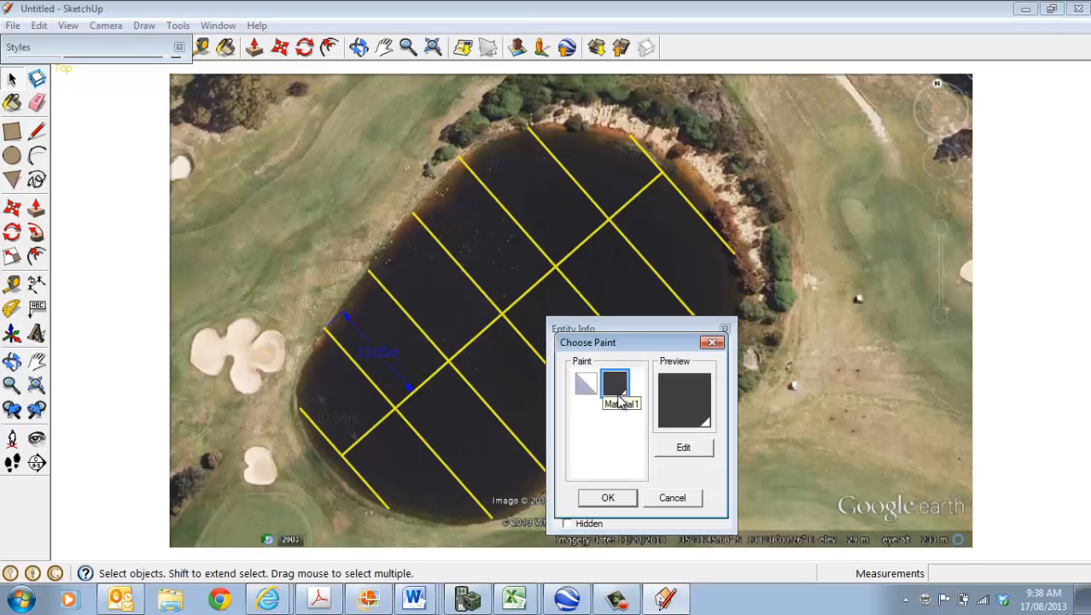
left_click(685, 446)
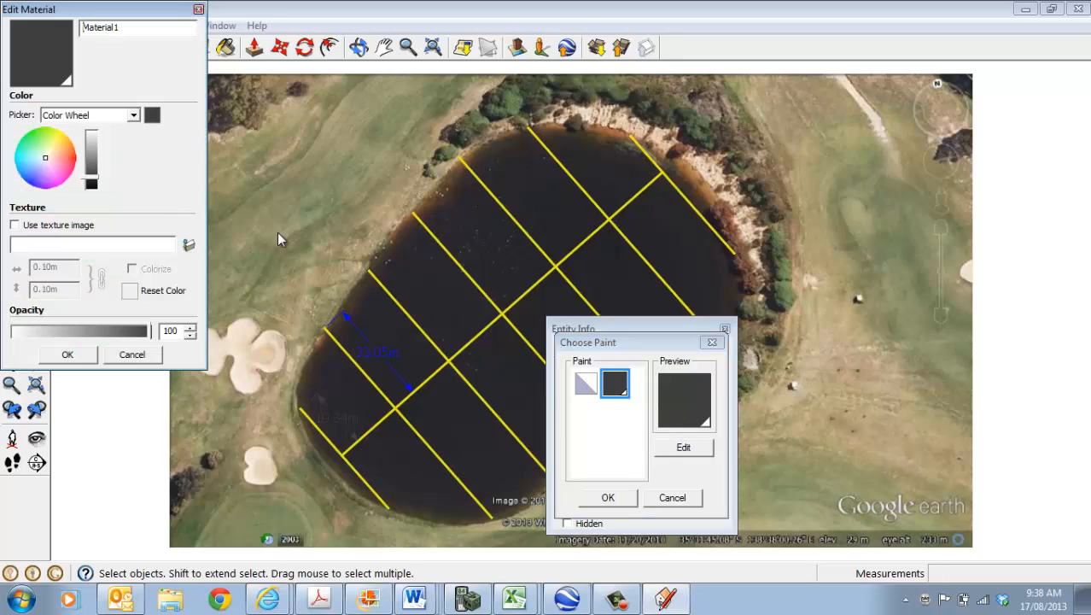
left_click(58, 133)
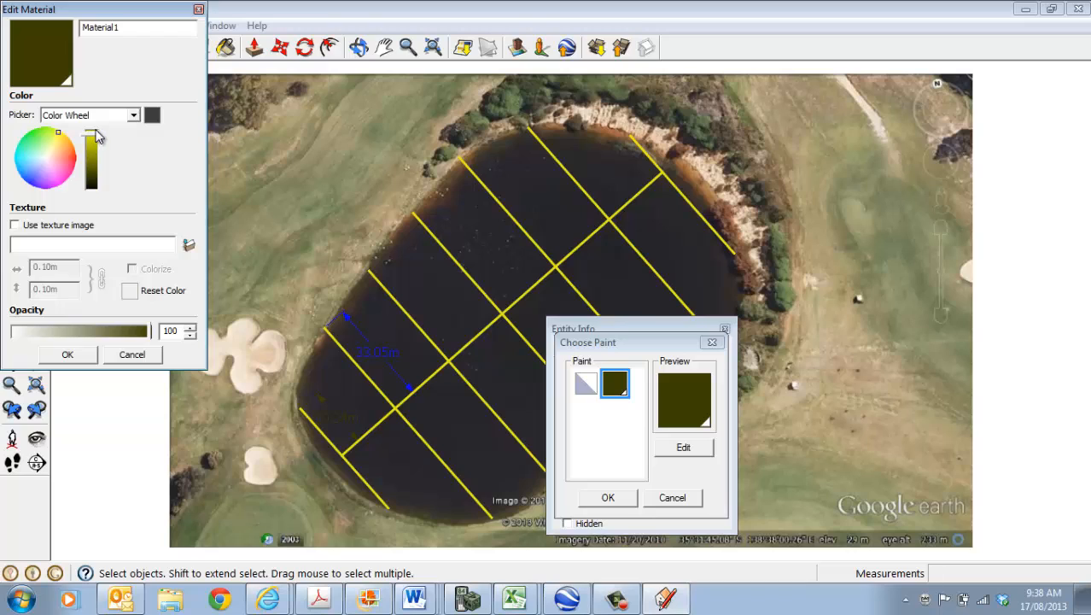
left_click(57, 139)
left_click(92, 134)
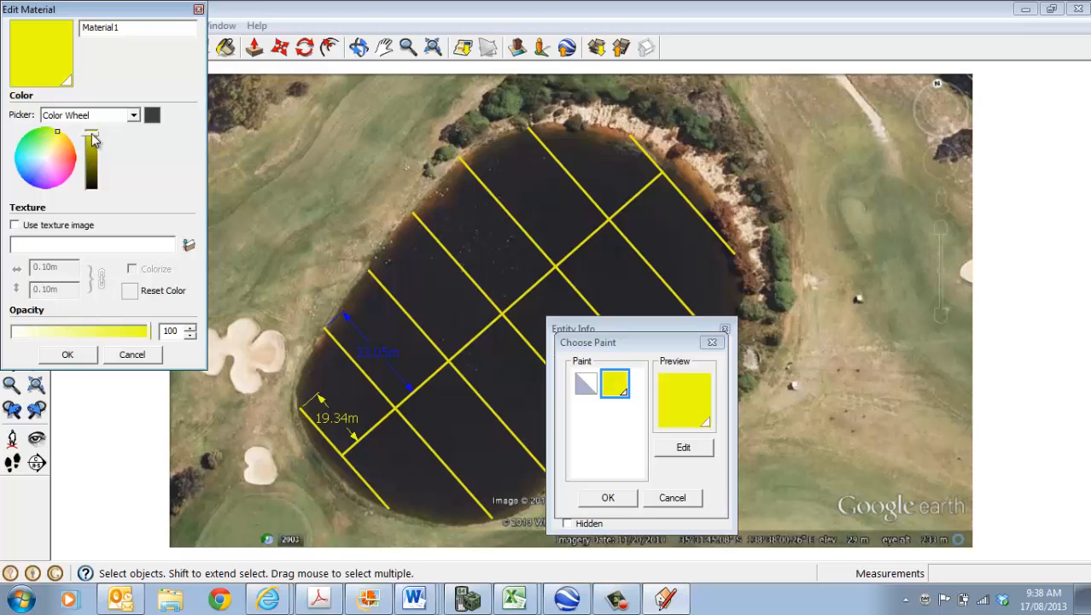
left_click(70, 354)
left_click(608, 497)
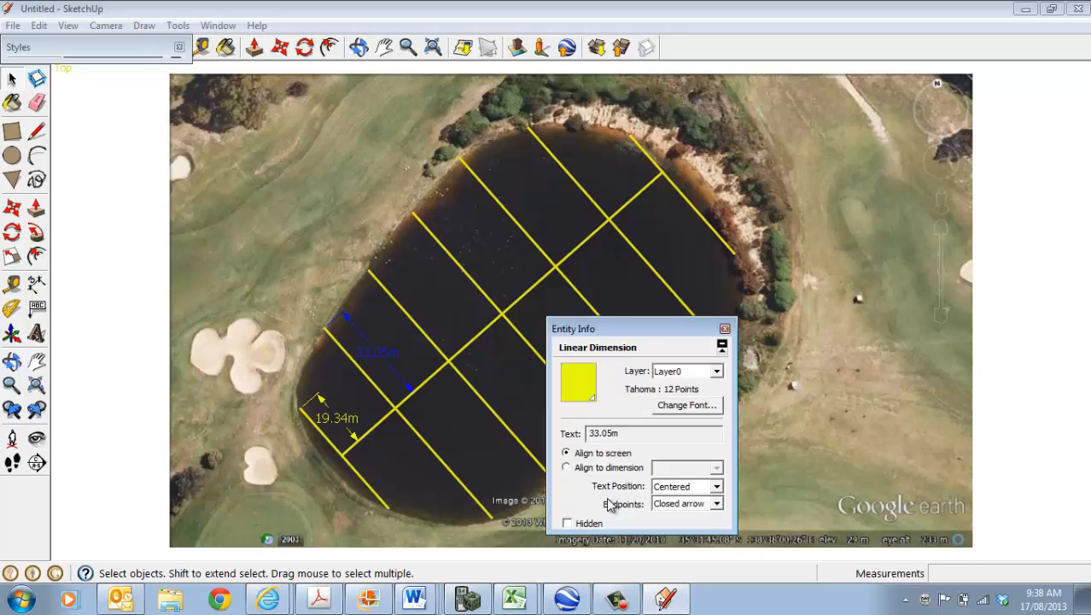
- Set the font of the dimension on the second offset line from the south-west to Times New Roman, Bold, 14 points
left_click(697, 407)
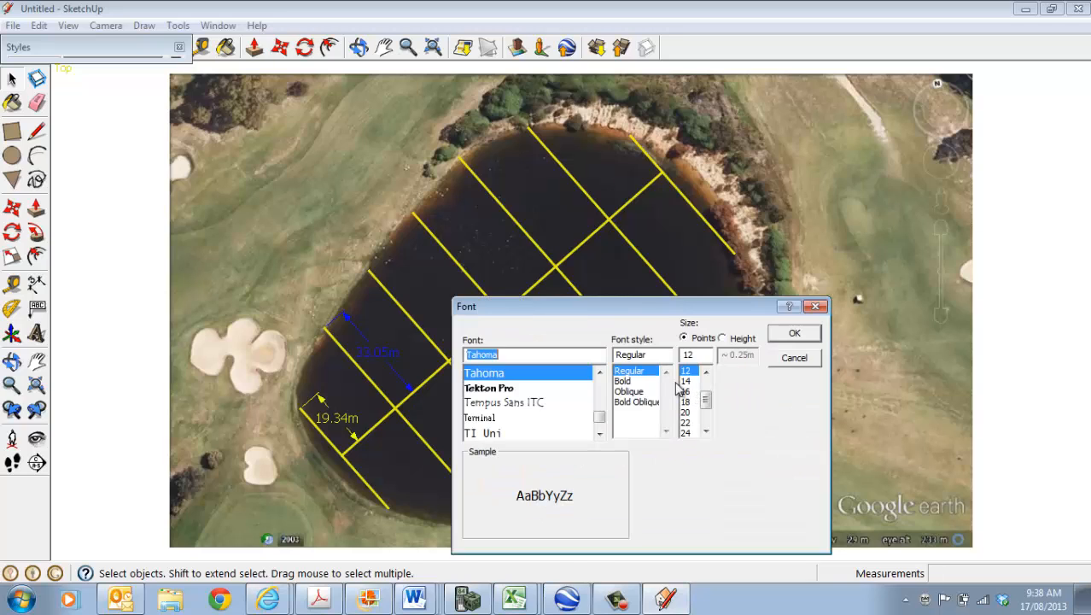
left_click_drag(600, 417, 602, 417)
left_click(601, 434)
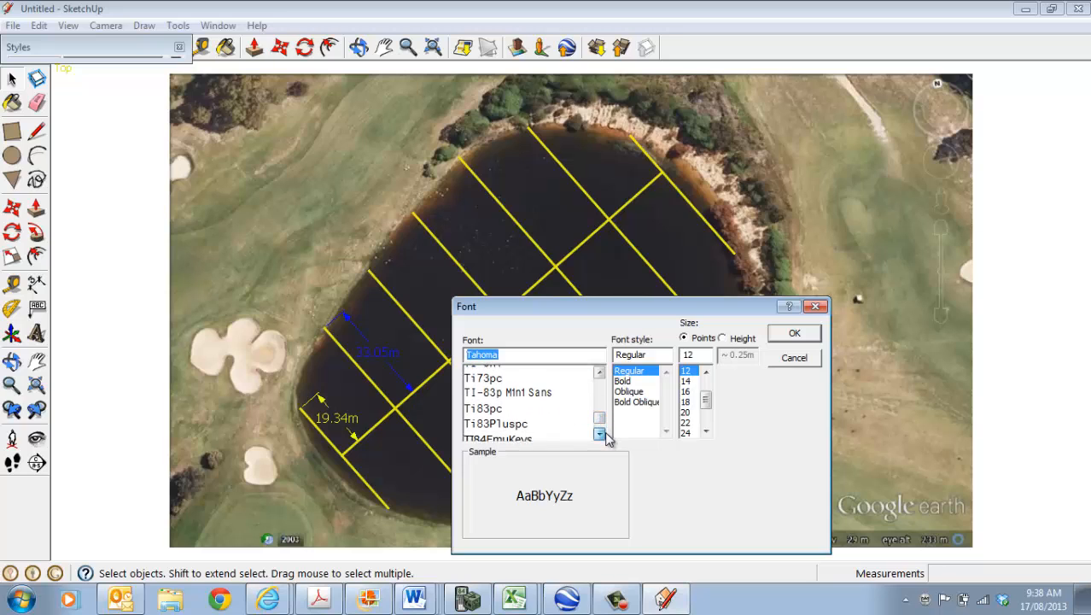
left_click(600, 434)
left_click(600, 434)
left_click(600, 434)
left_click(600, 433)
left_click(600, 434)
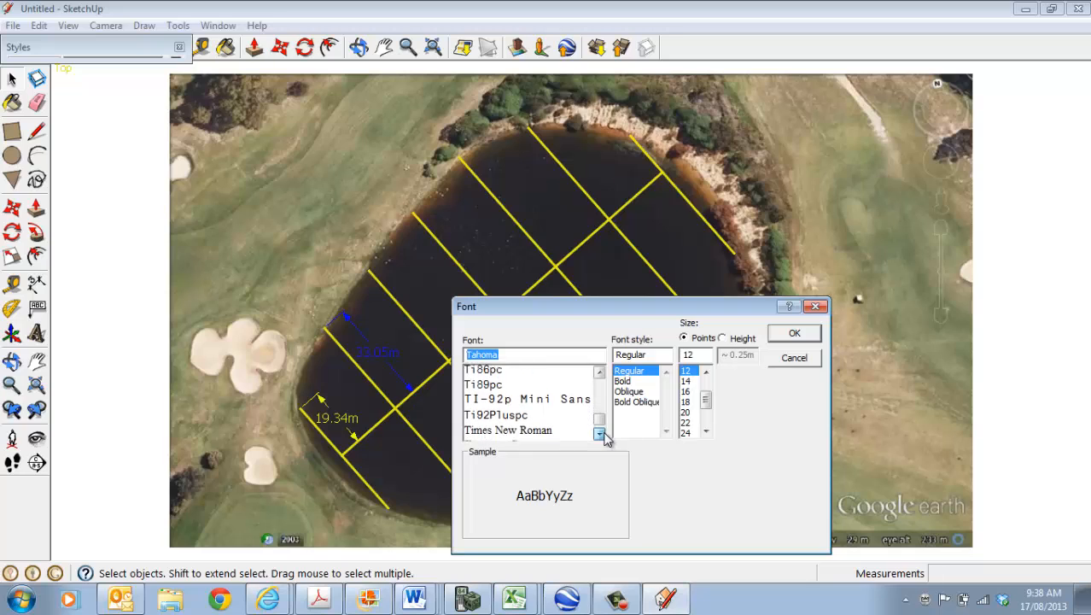
left_click(600, 433)
left_click(538, 417)
left_click(687, 381)
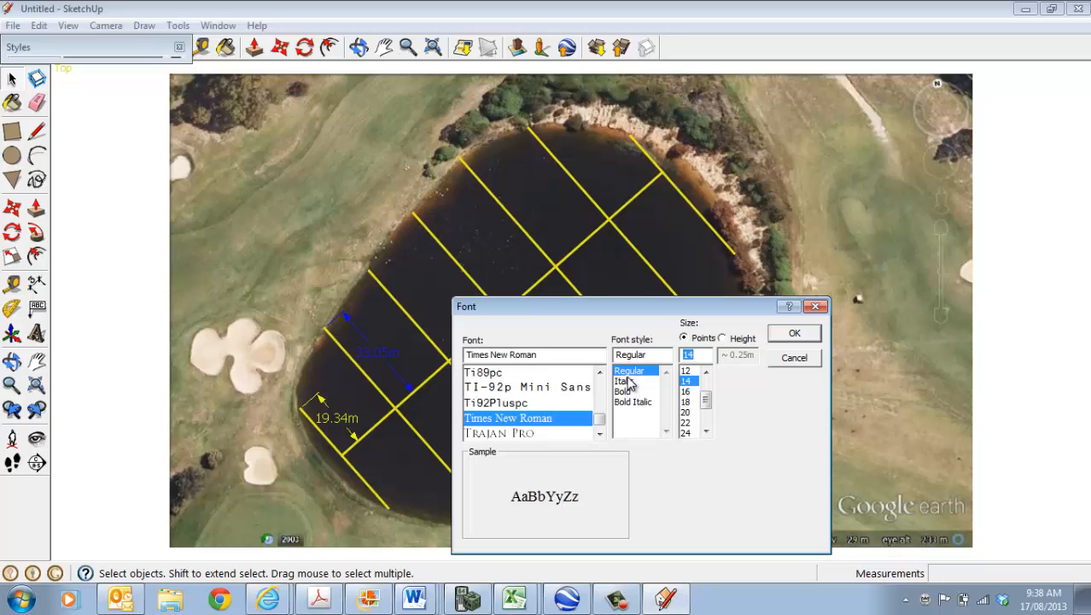
left_click(626, 380)
left_click(630, 392)
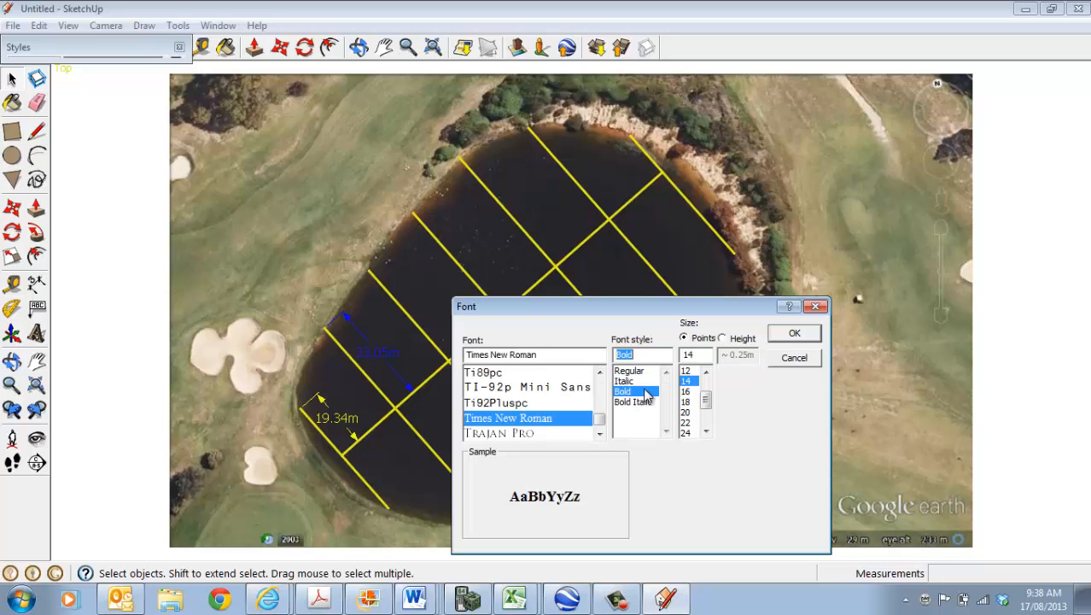
left_click(782, 333)
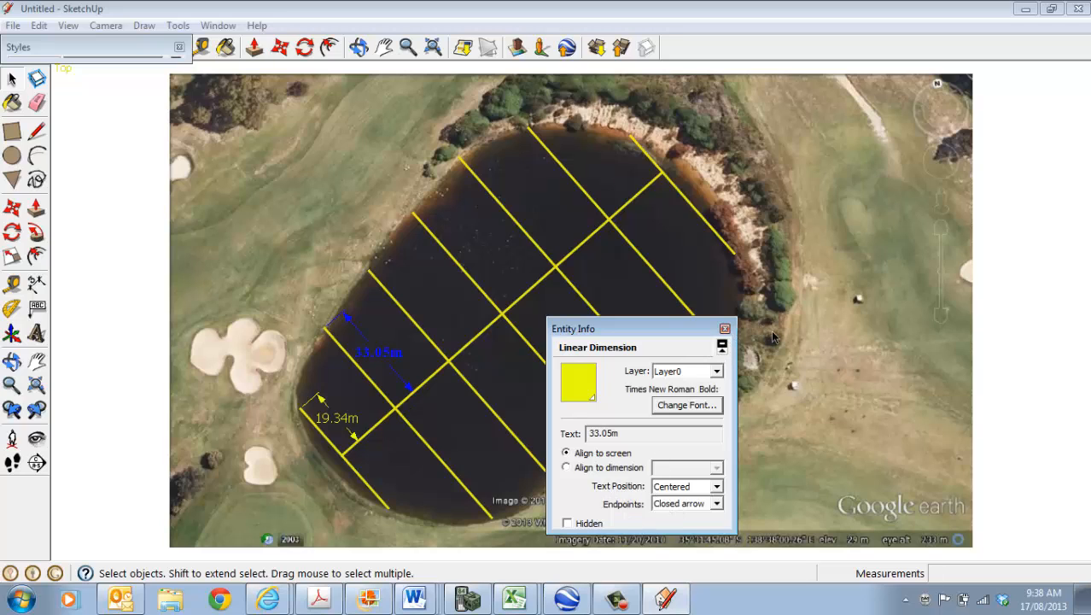
left_click(725, 329)
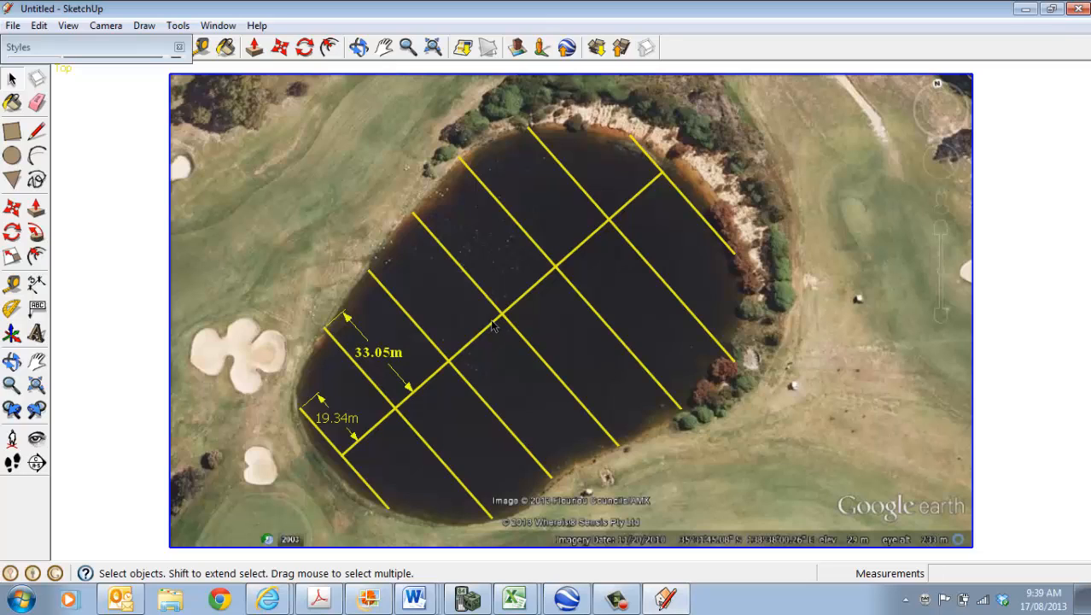
- Delete both dimensions from the two south-westernmost offset lines
left_click(383, 359)
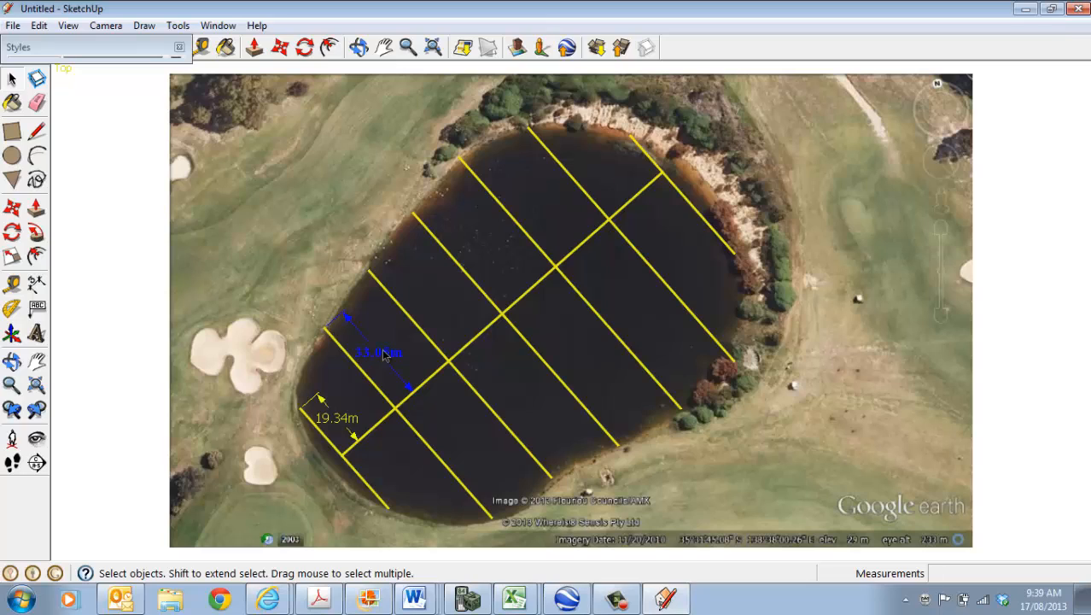
key("Delete")
key("Delete")
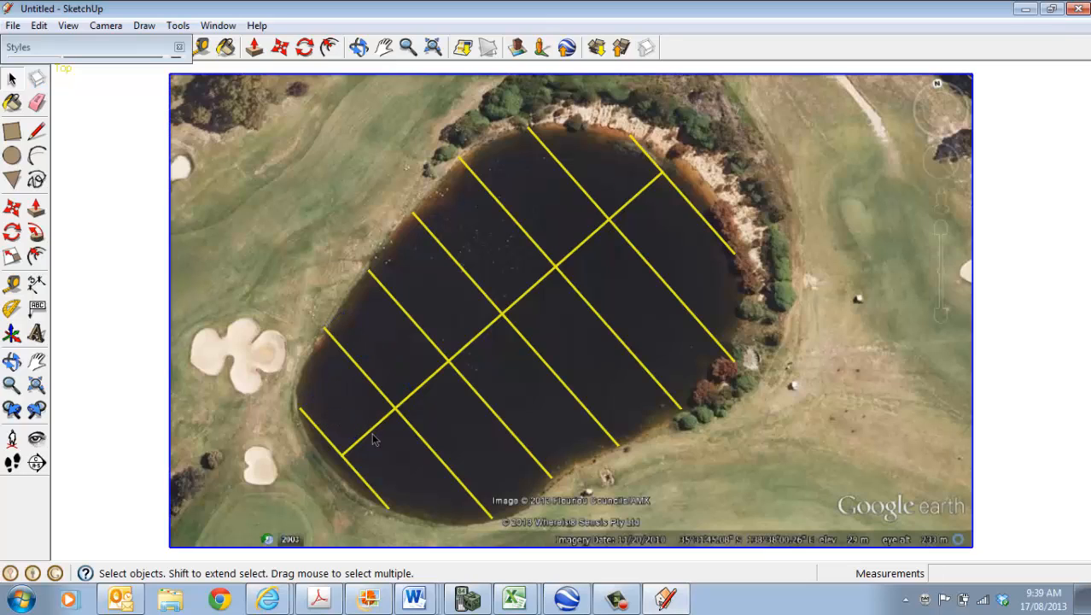
- Erase all six segments of the baseline, keeping the seven parallel shore-to-shore lines
left_click(372, 436)
left_click(36, 103)
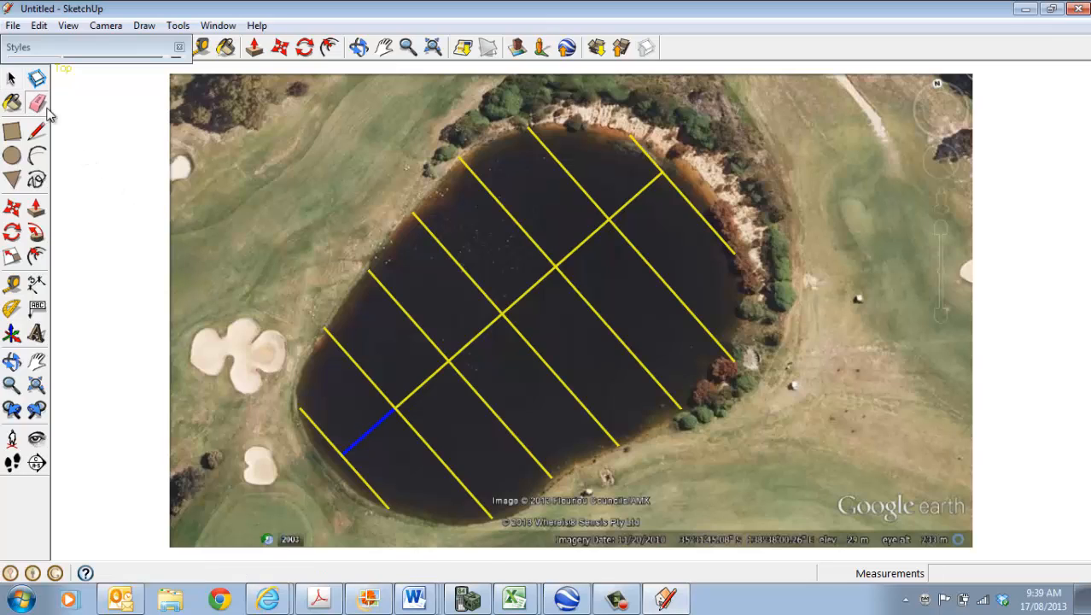
left_click(370, 433)
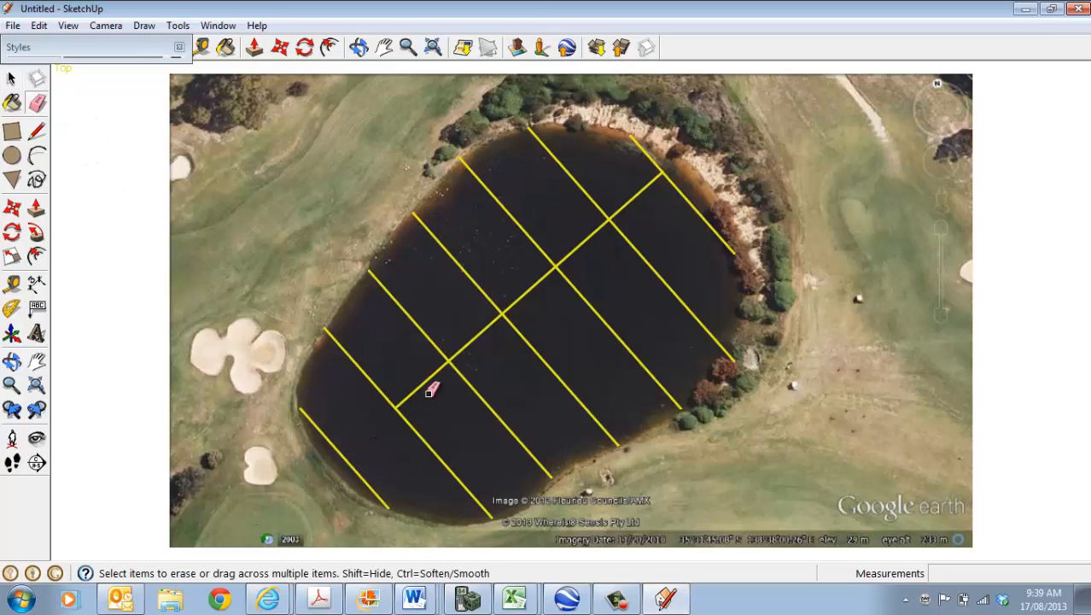
left_click(431, 373)
left_click(484, 332)
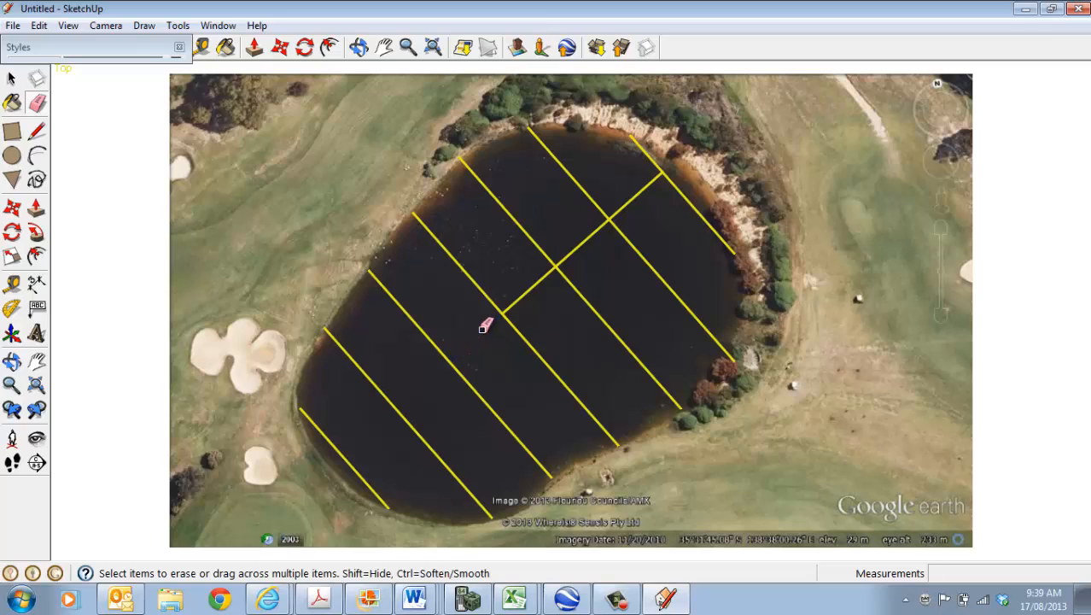
left_click(526, 292)
left_click(581, 245)
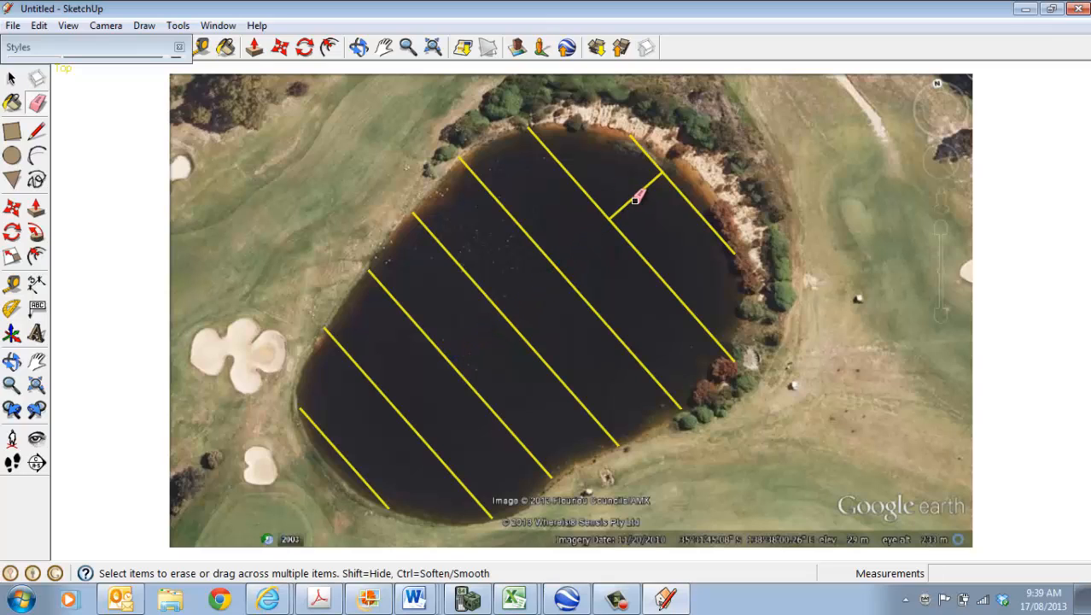
left_click(634, 198)
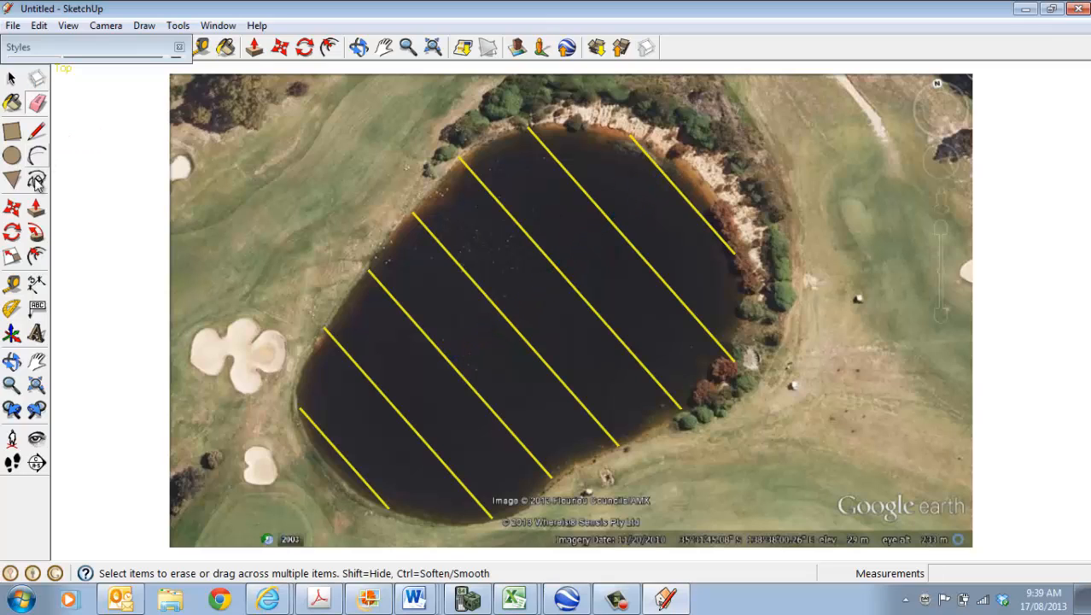
- Dimension the full length of the second shore-to-shore line from the south-west, and offset the dimension slightly toward the north-east
left_click(38, 284)
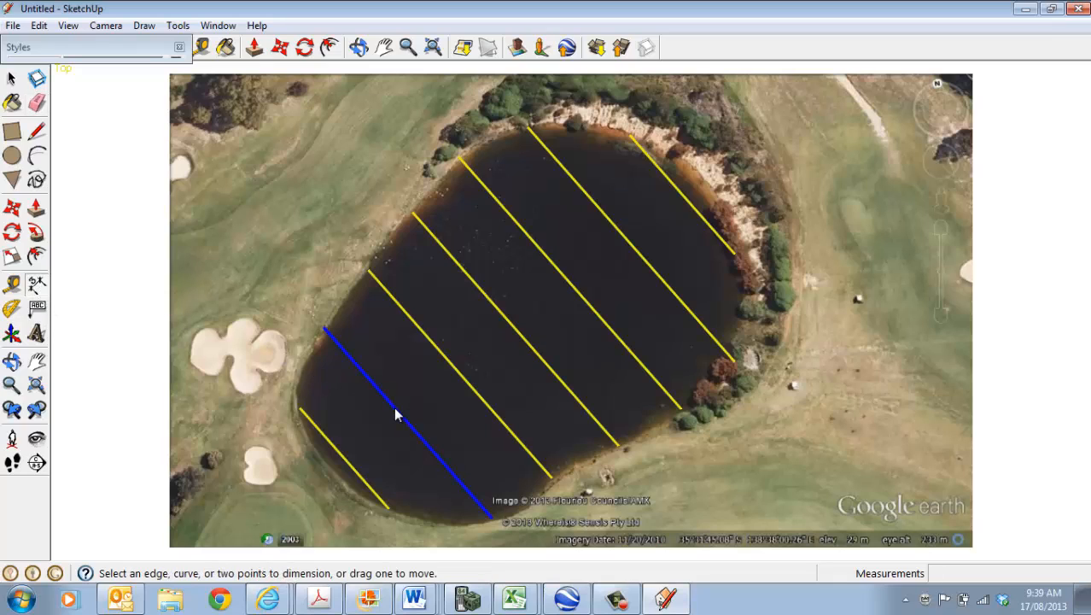
left_click(396, 414)
left_click(396, 414)
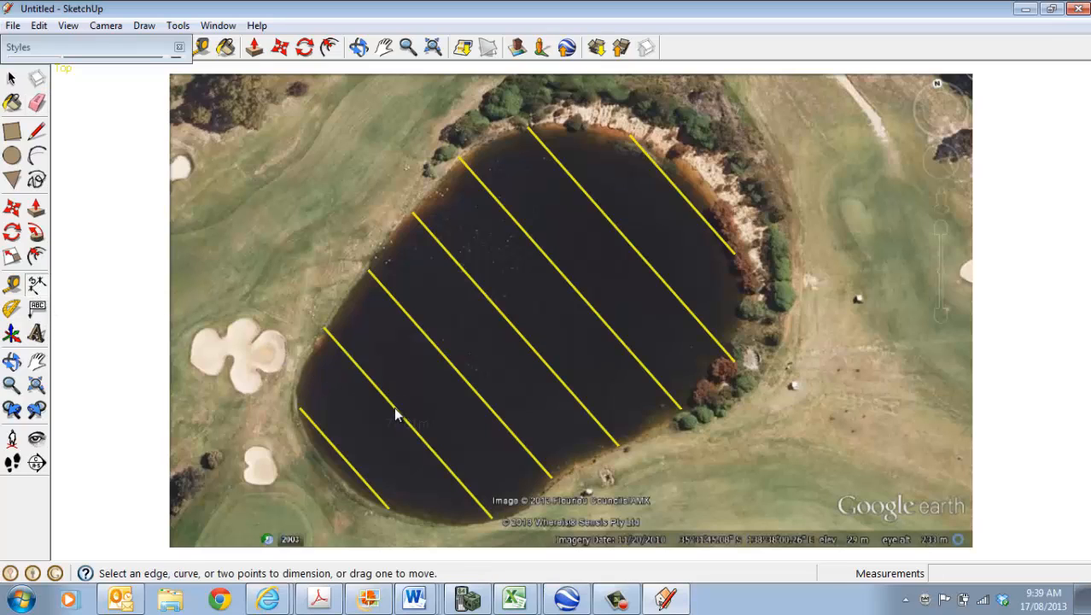
left_click(410, 421)
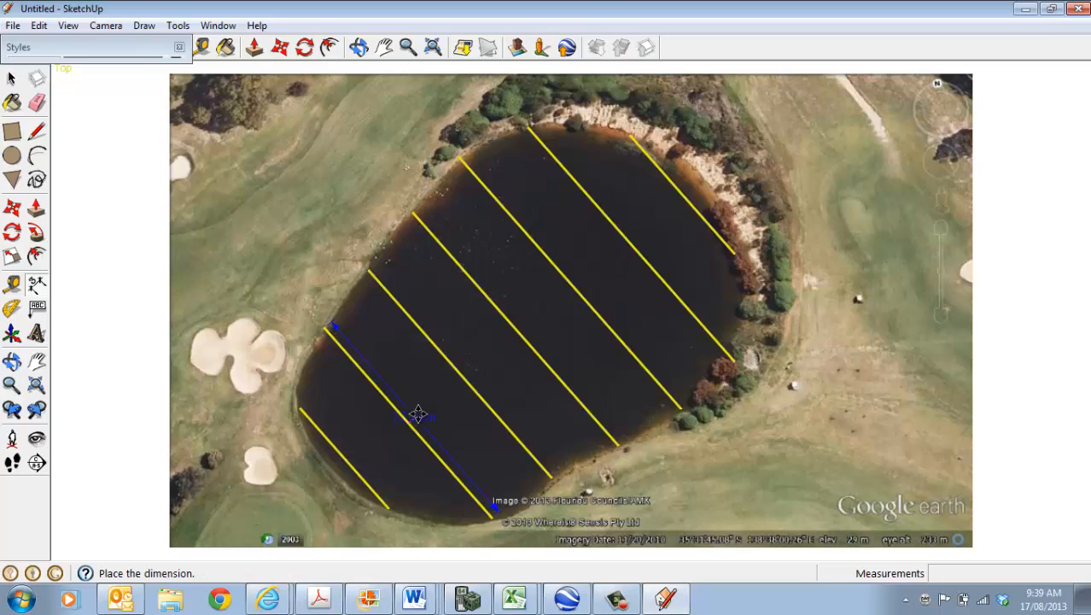
left_click(428, 406)
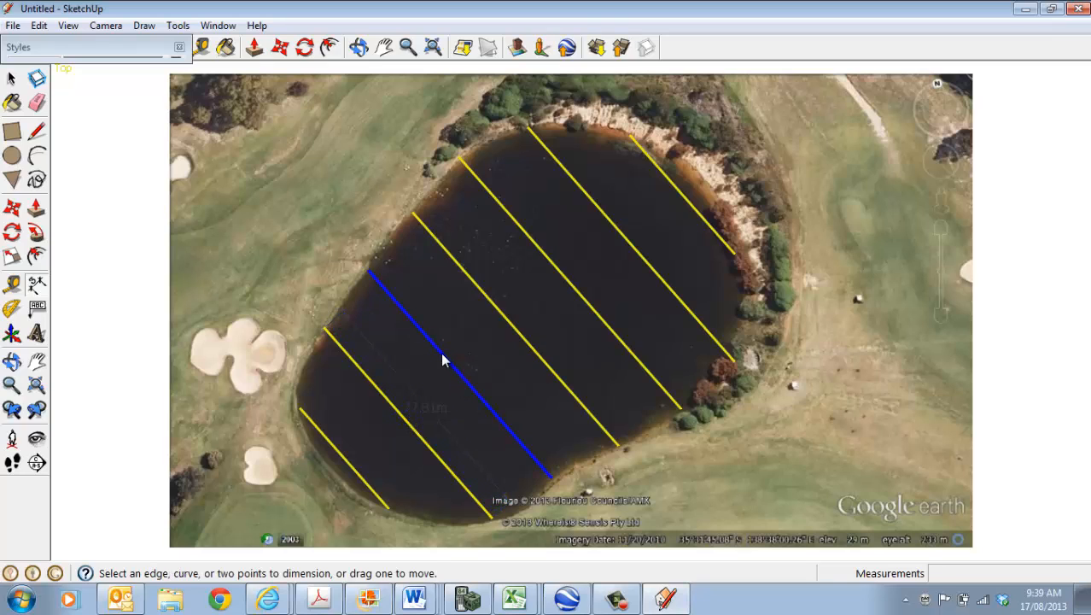
- Dimension the full length of the third shore-to-shore line from the south-west, placing the dimension just north-east of it
left_click(442, 360)
left_click(443, 354)
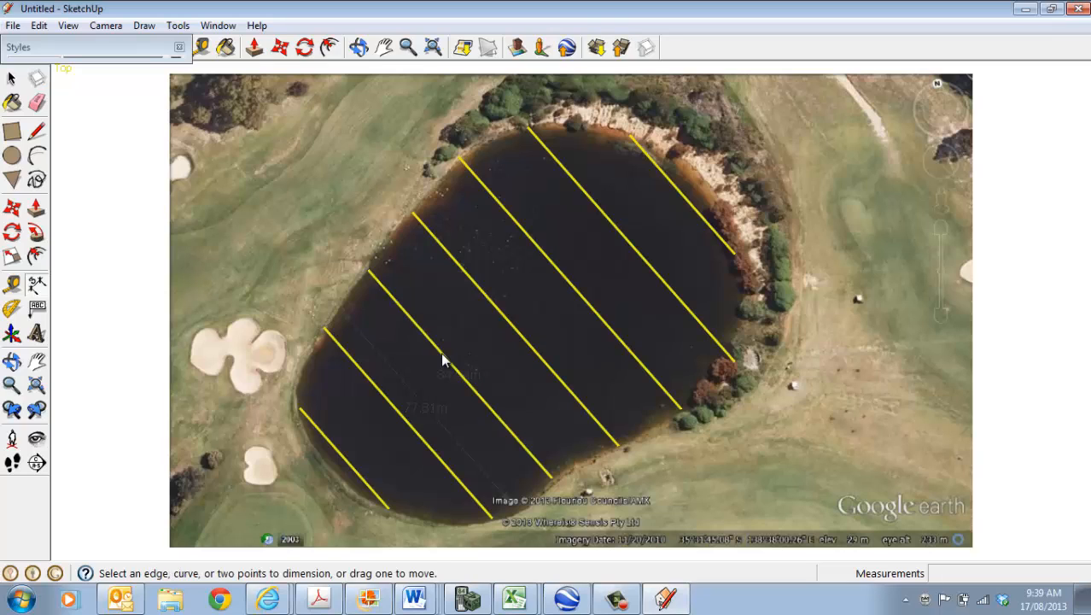
left_click_drag(470, 372, 486, 356)
- Dimension the full length of the middle shore-to-shore line, placing the dimension just north-east of it
left_click(498, 312)
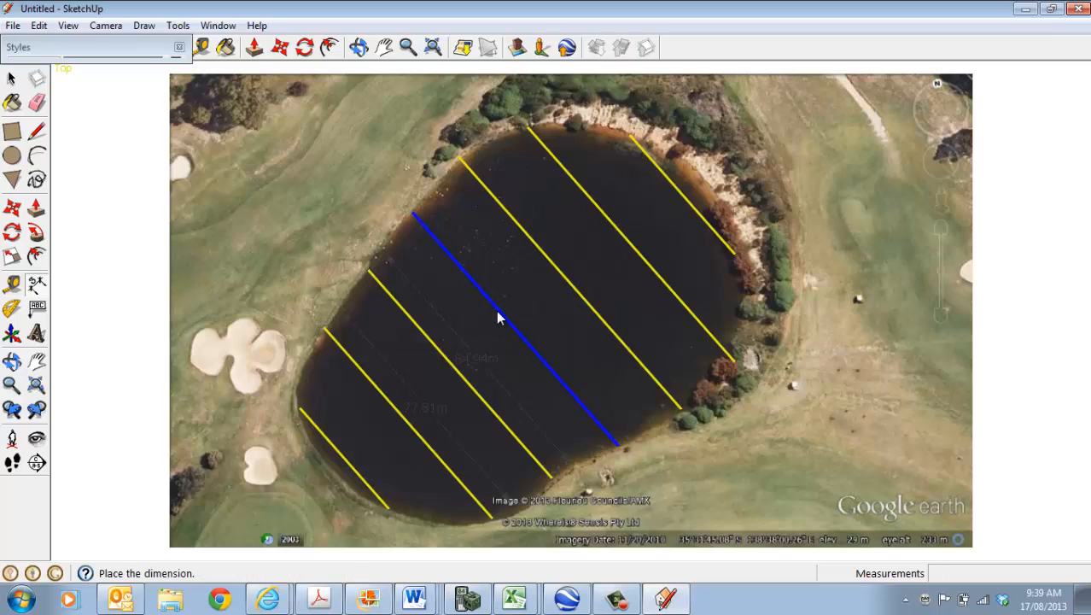
key("Escape")
left_click(512, 325)
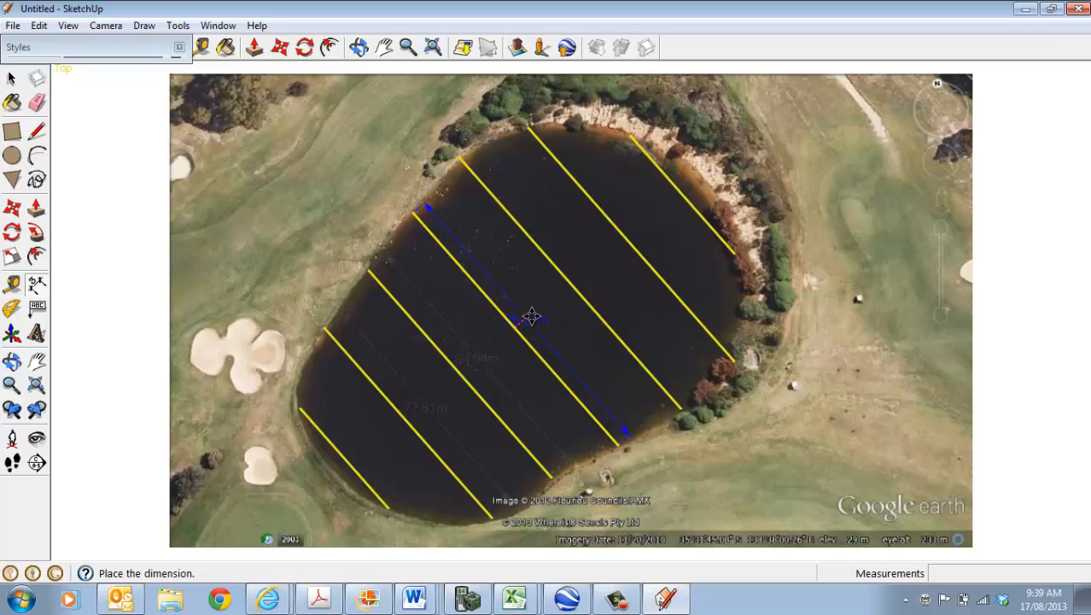
left_click(532, 315)
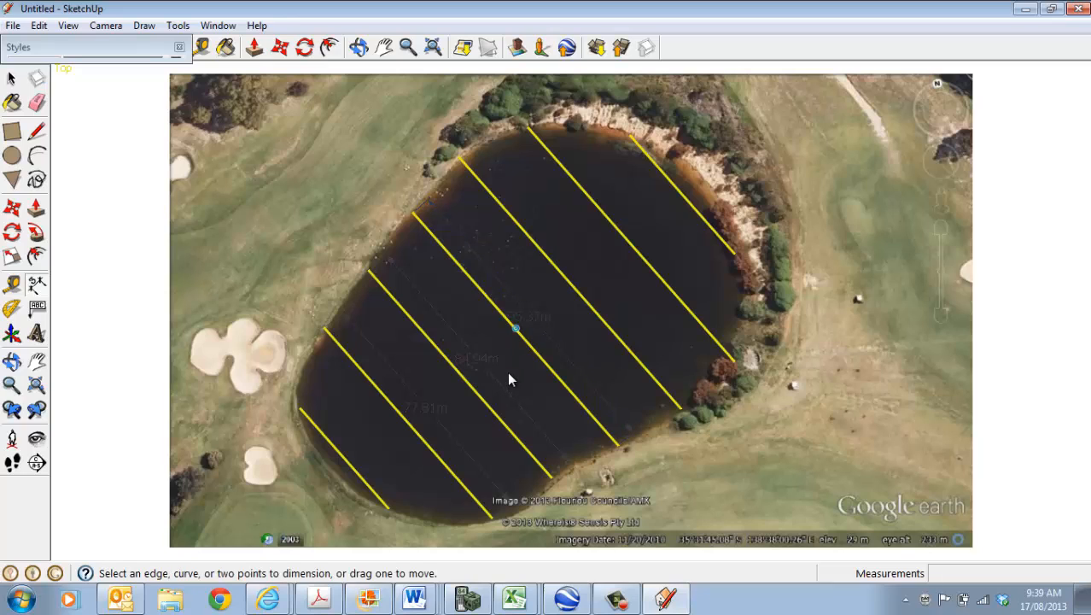
left_click(476, 360)
right_click(477, 361)
left_click(522, 368)
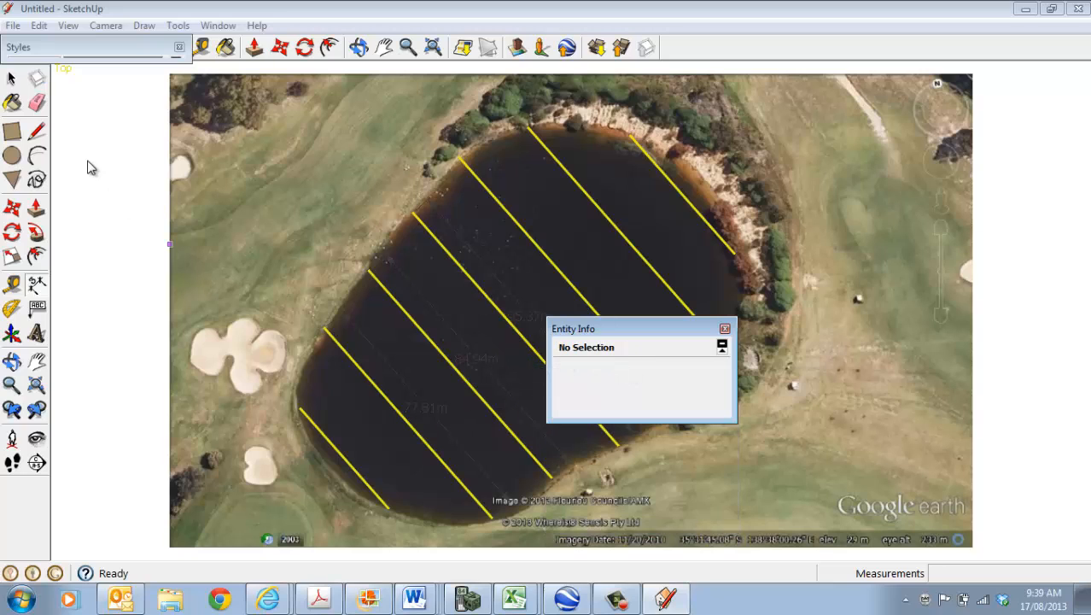
left_click(12, 79)
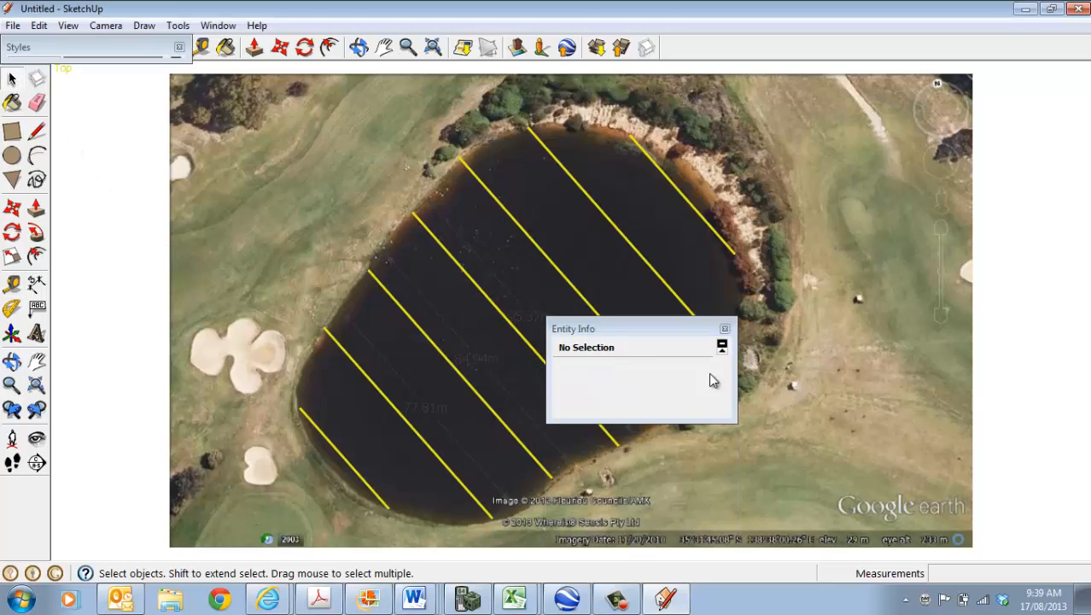
left_click(725, 328)
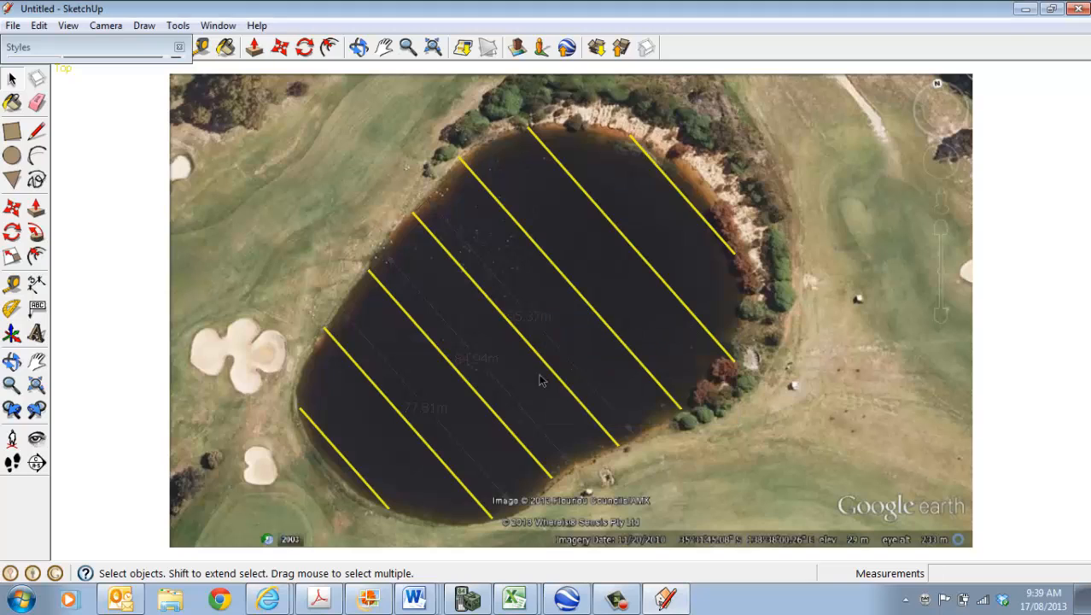
- Apply the yellow paint to the dimension on the third shore-to-shore line from the south-west
left_click(475, 367)
right_click(475, 367)
left_click(508, 366)
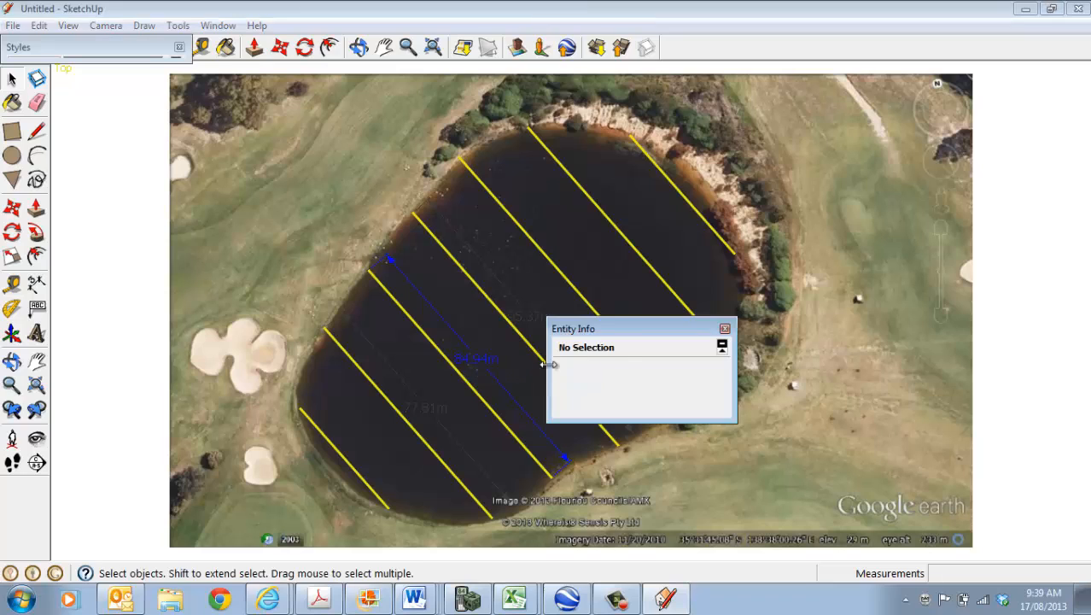
left_click(578, 382)
left_click(616, 384)
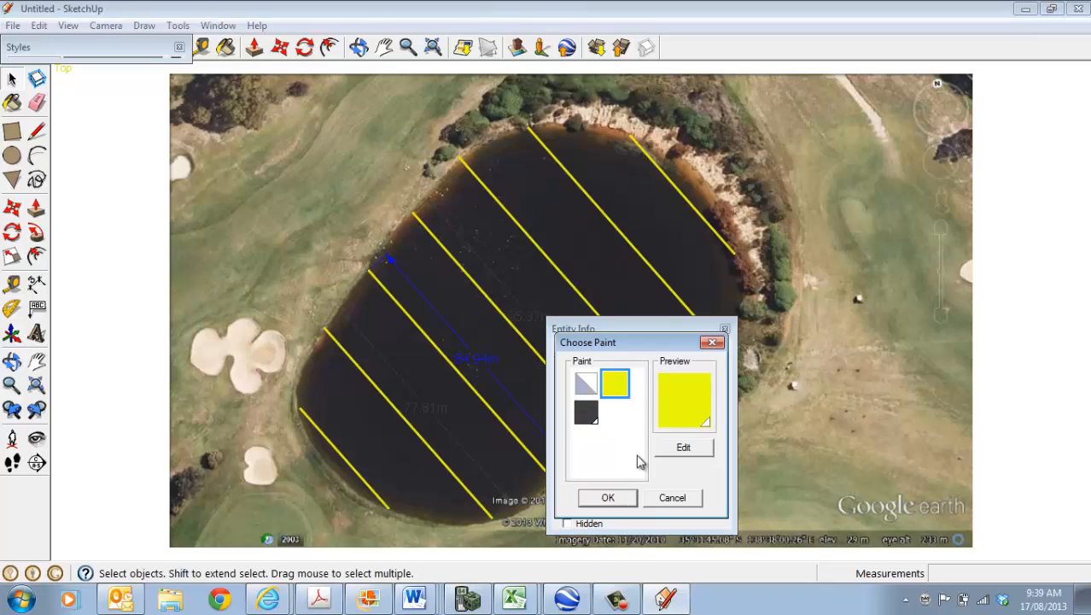
left_click(630, 504)
- Set the font of the dimension on the third line from the south-west to Tempus Sans ITC, 16 points
left_click(712, 406)
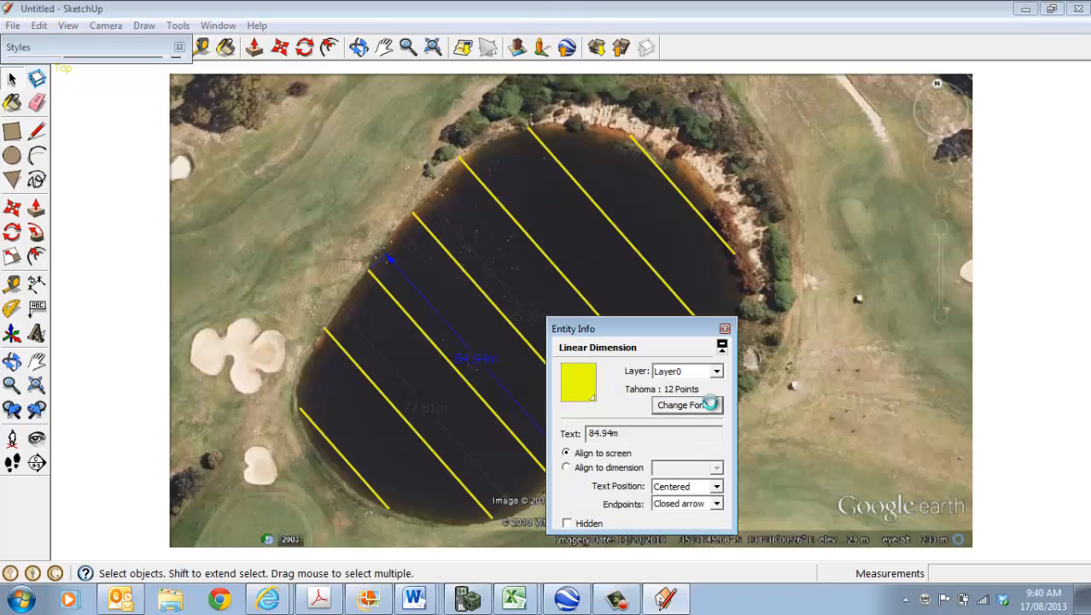
left_click(684, 391)
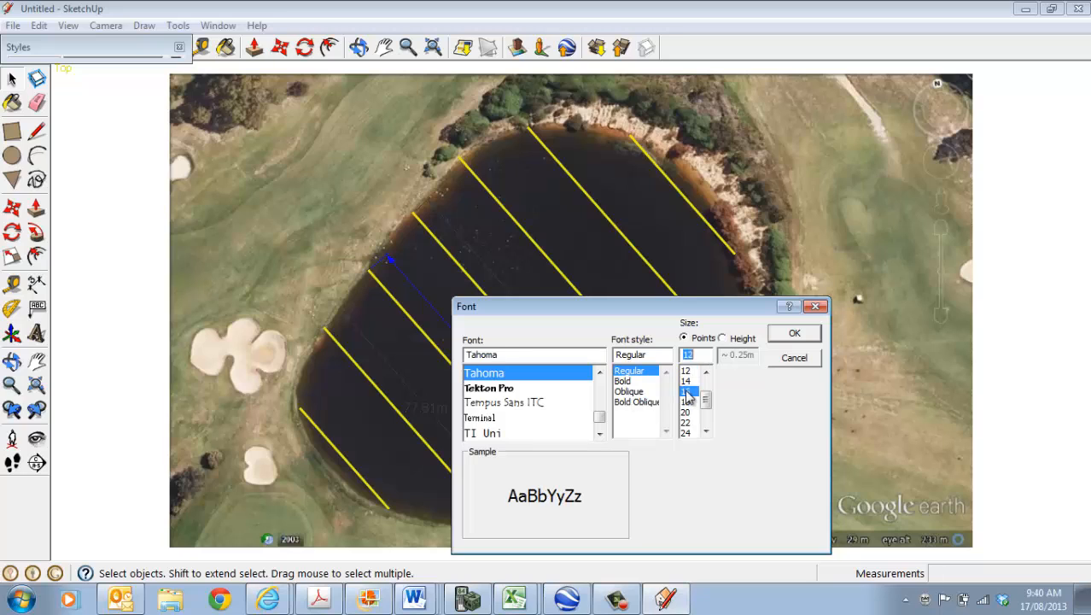
left_click(511, 403)
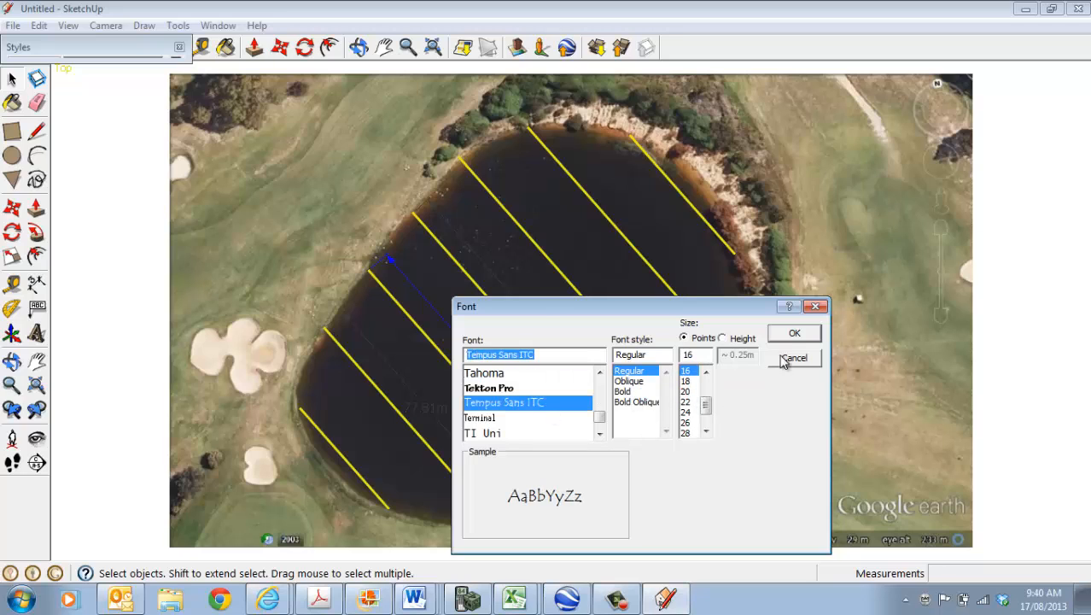
left_click(793, 333)
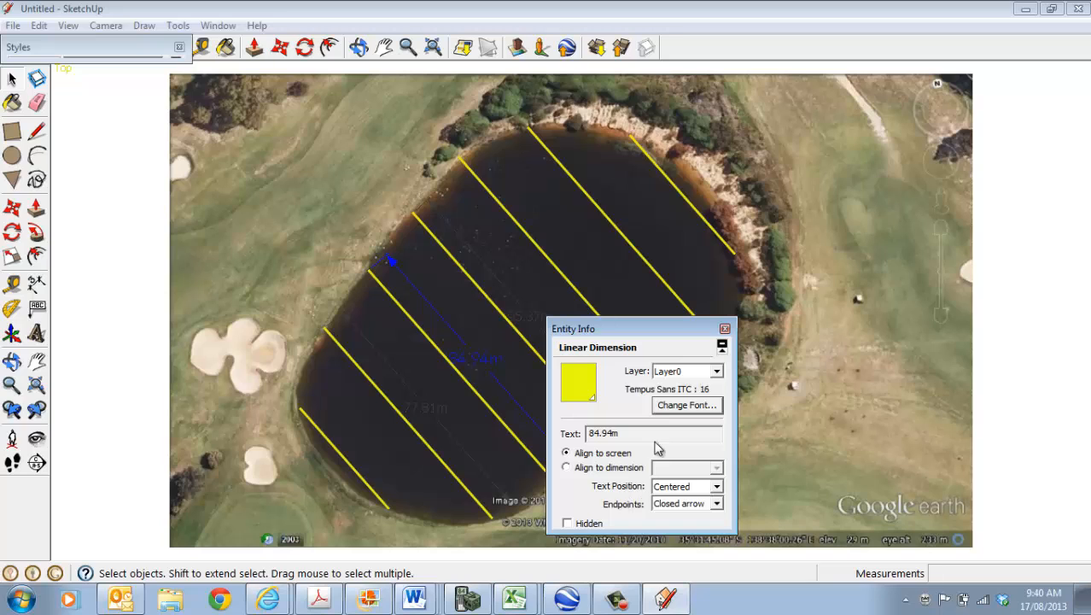
left_click(725, 329)
left_click(794, 374)
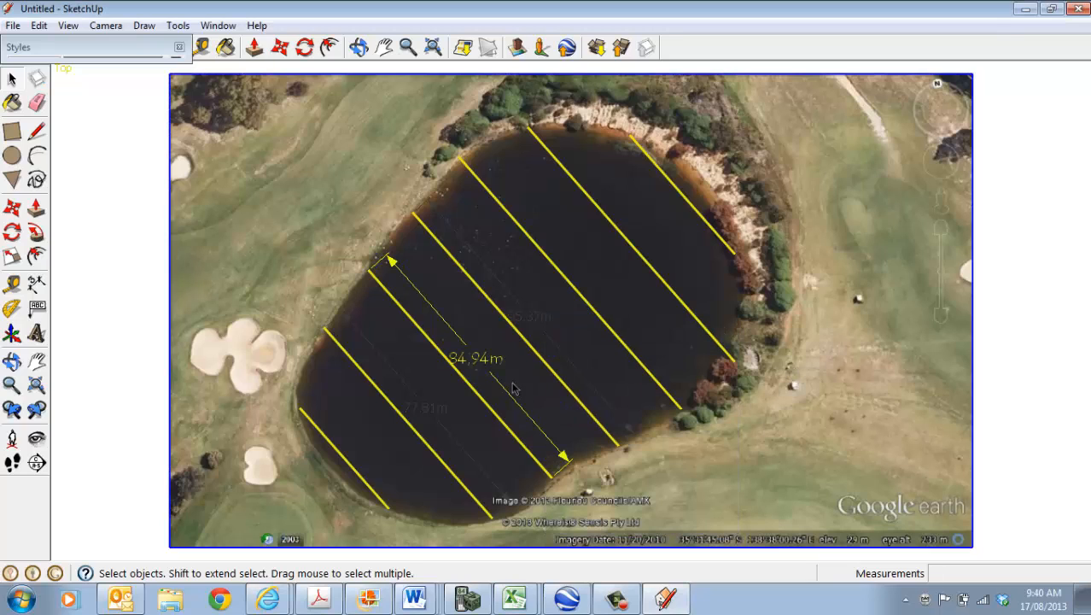
left_click(484, 363)
left_click_drag(507, 356, 491, 356)
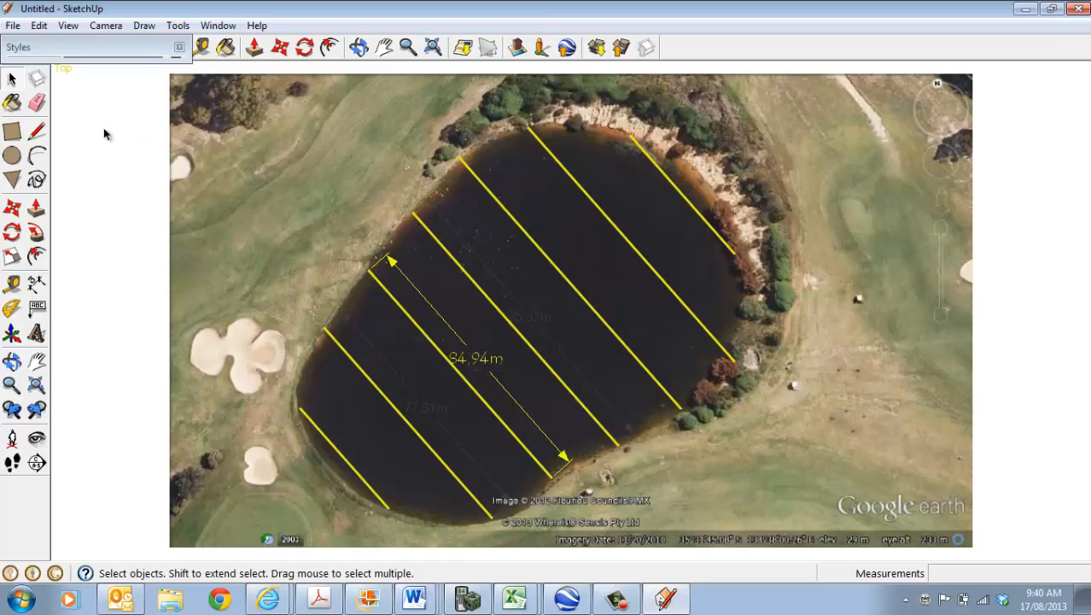
- Connect the adjacent ends of the three south-westernmost shore-to-shore lines with straight edges along both shores
left_click(36, 131)
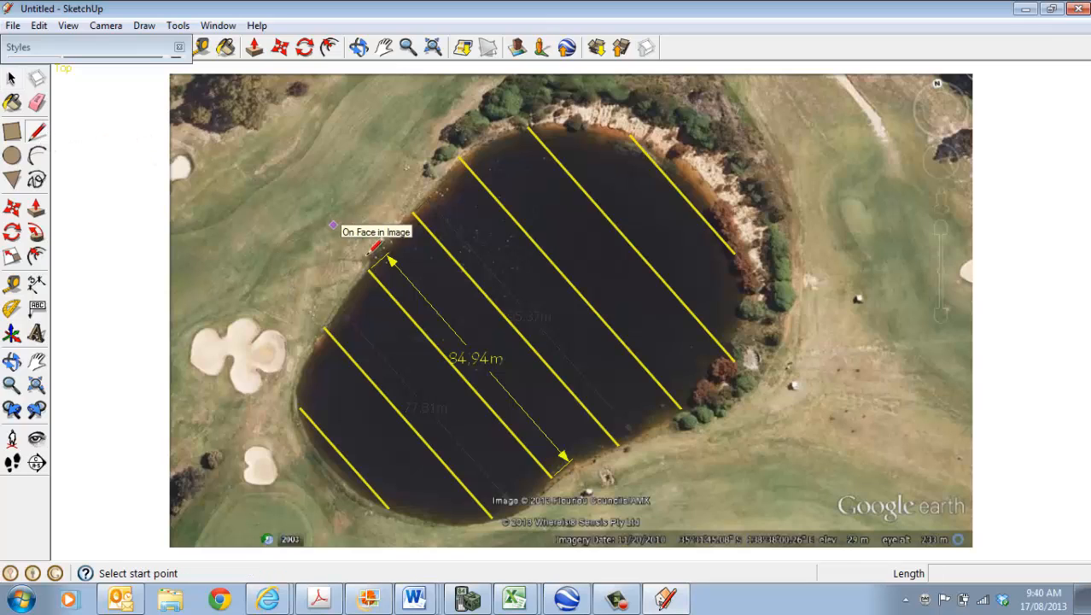
left_click(369, 270)
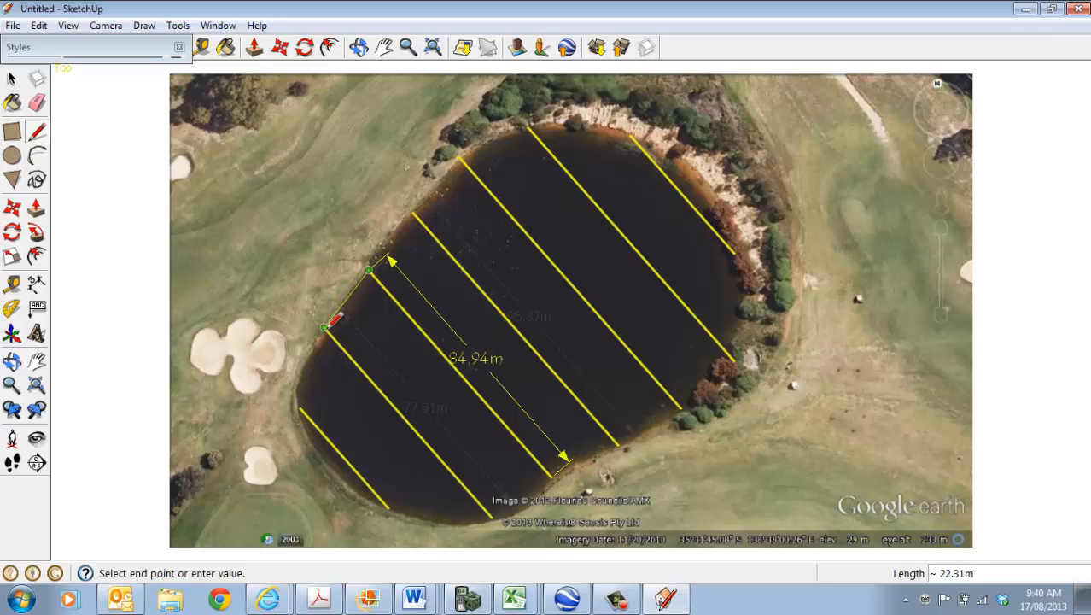
left_click(325, 327)
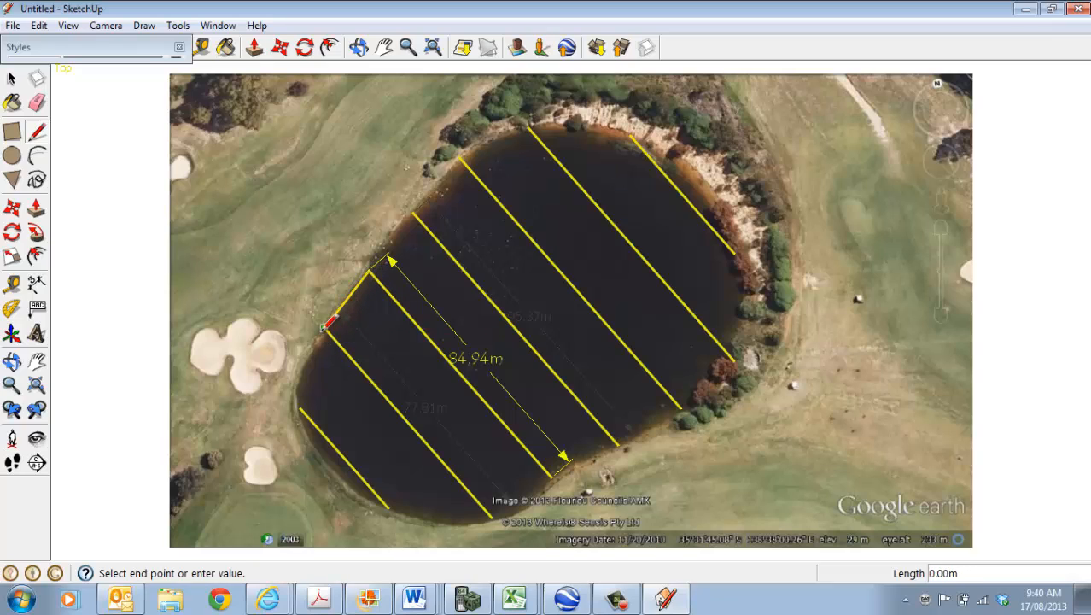
left_click(300, 407)
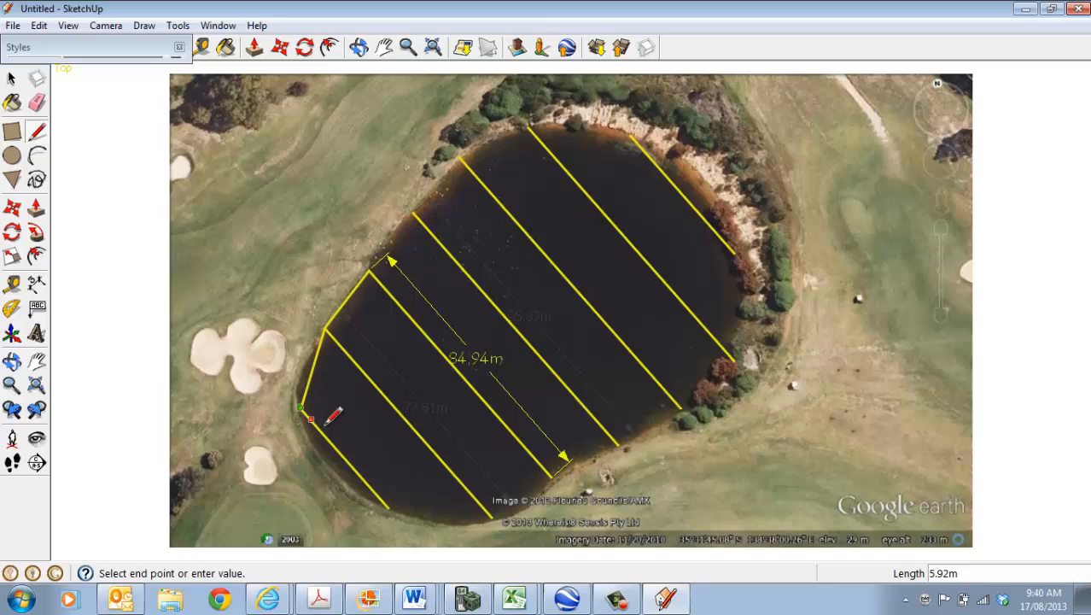
left_click(389, 508)
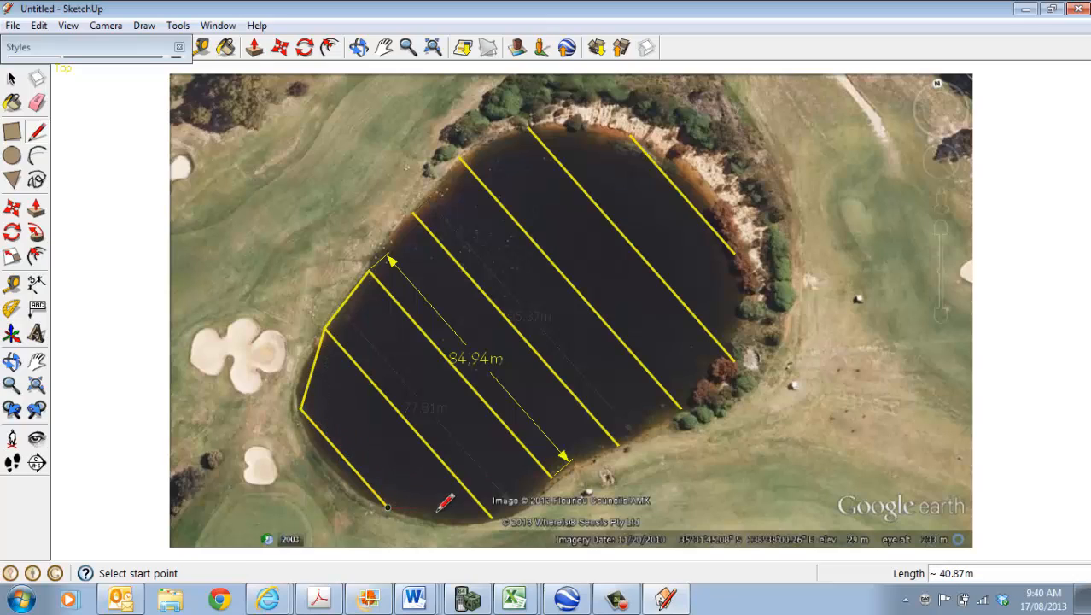
left_click(492, 515)
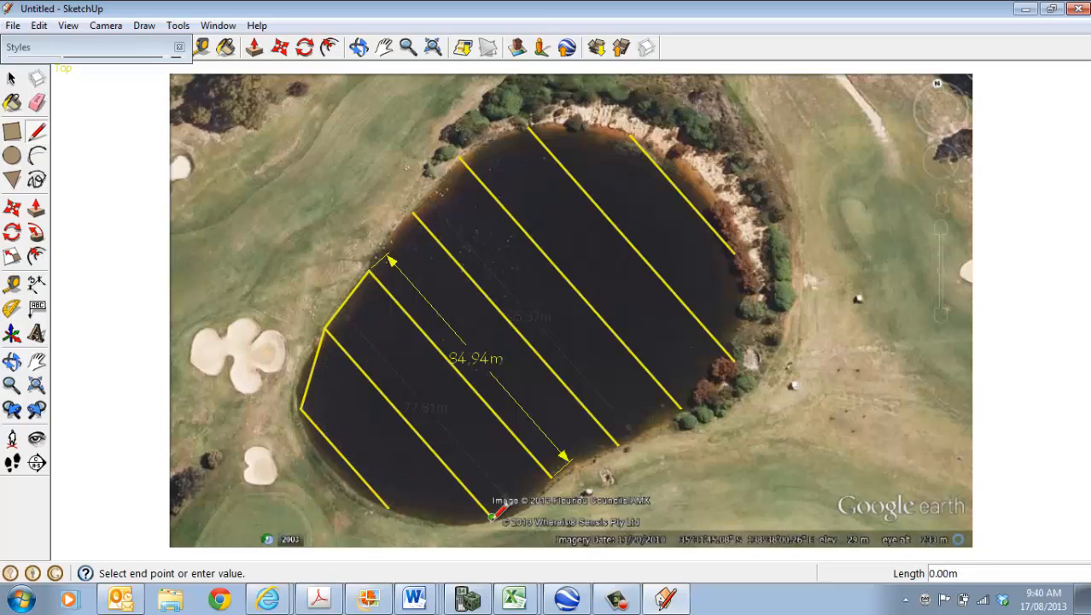
left_click(389, 507)
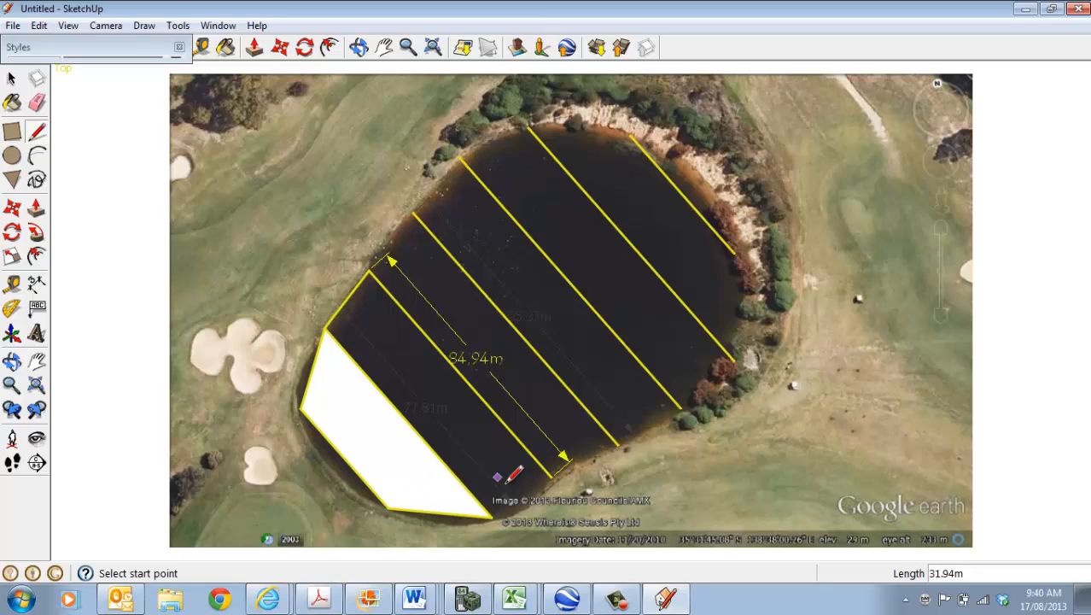
left_click(492, 515)
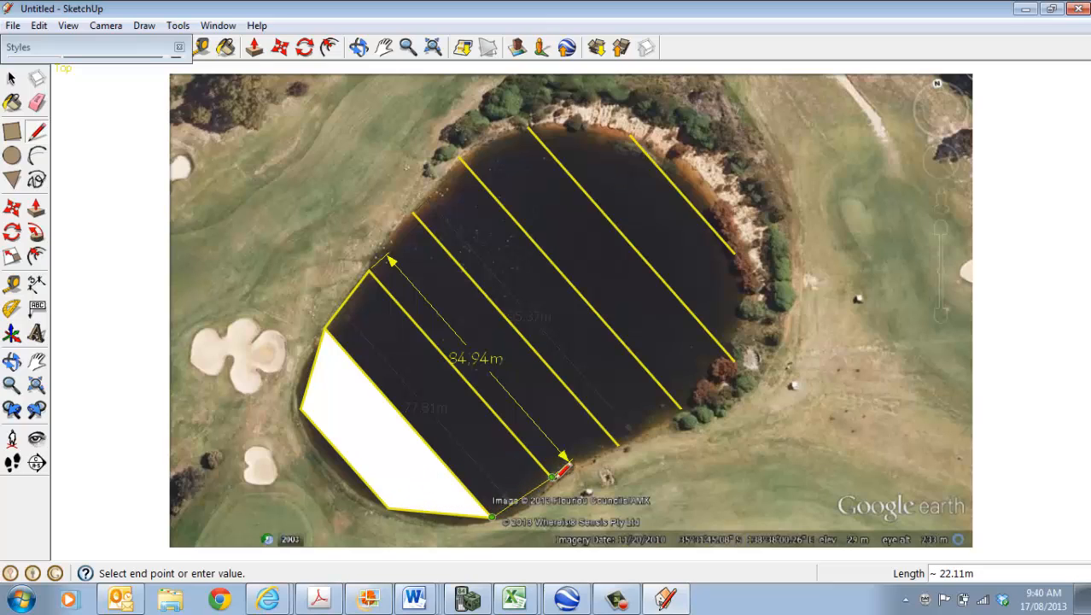
left_click(551, 474)
left_click(552, 475)
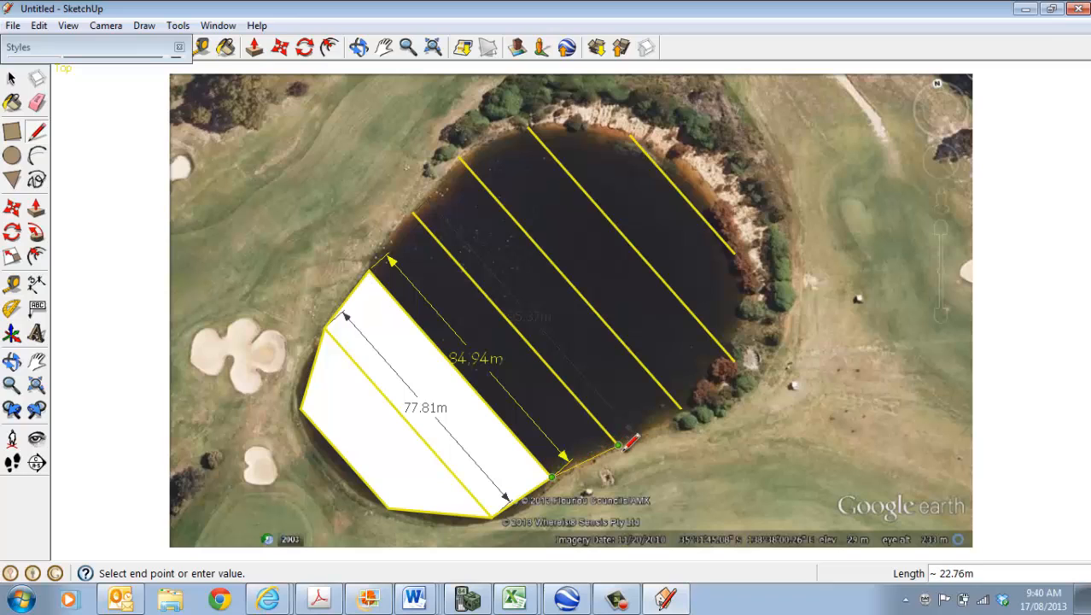
left_click(623, 449)
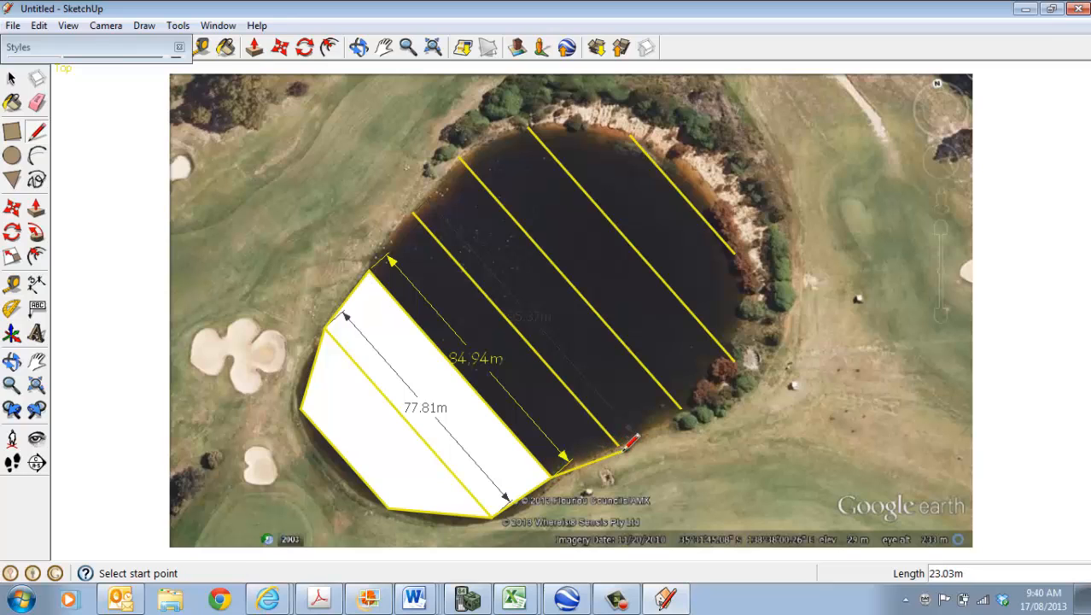
left_click(47, 29)
left_click(53, 44)
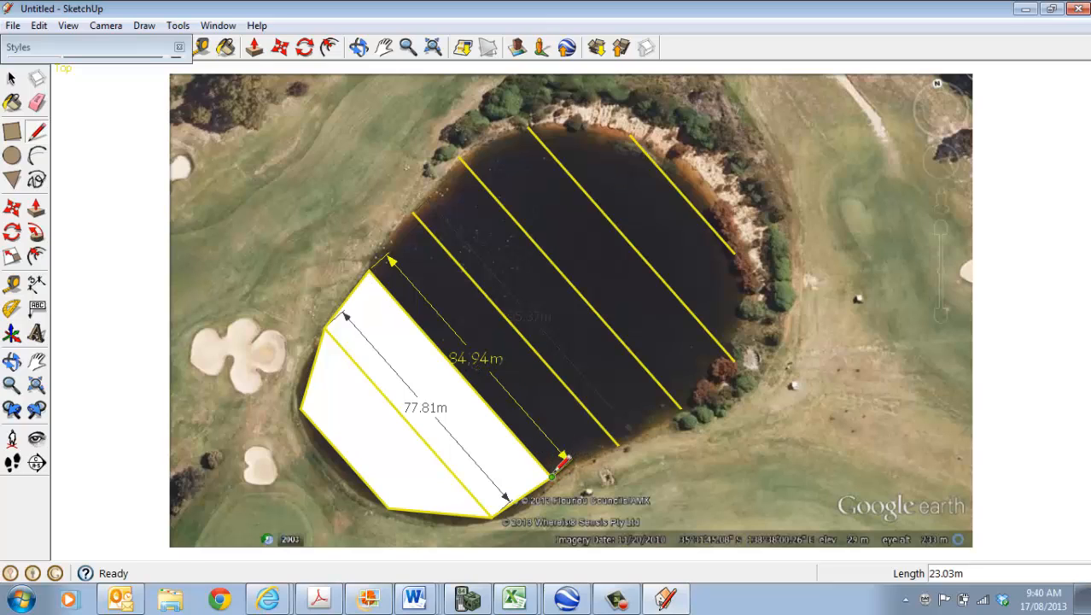
- Join the south-east ends of the third through seventh shore-to-shore lines with straight edges, finishing along the north-easternmost line
left_click(553, 475)
left_click(618, 444)
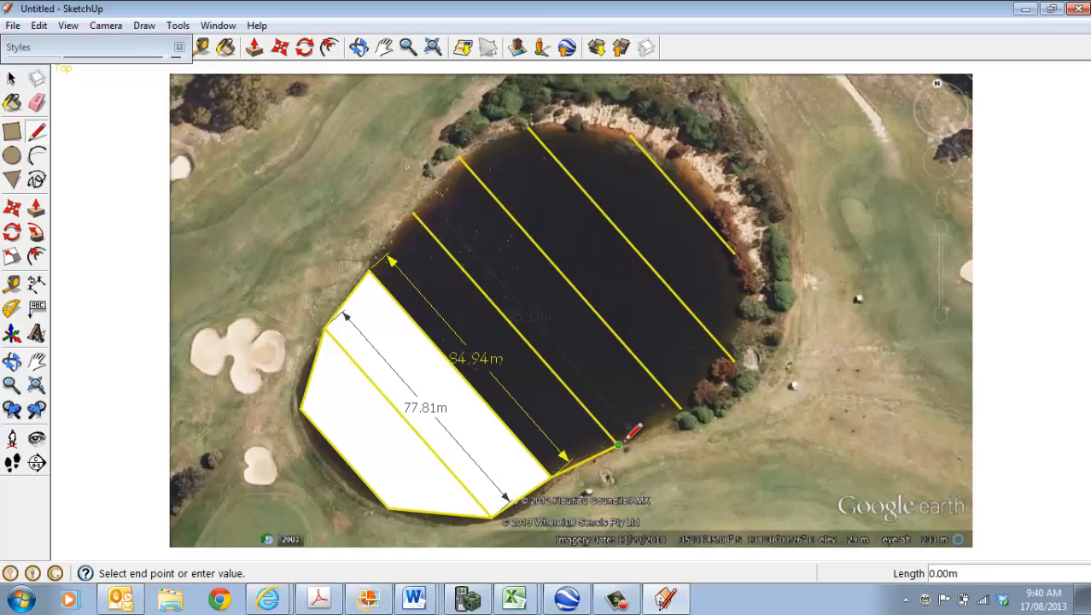
left_click(680, 408)
left_click(734, 360)
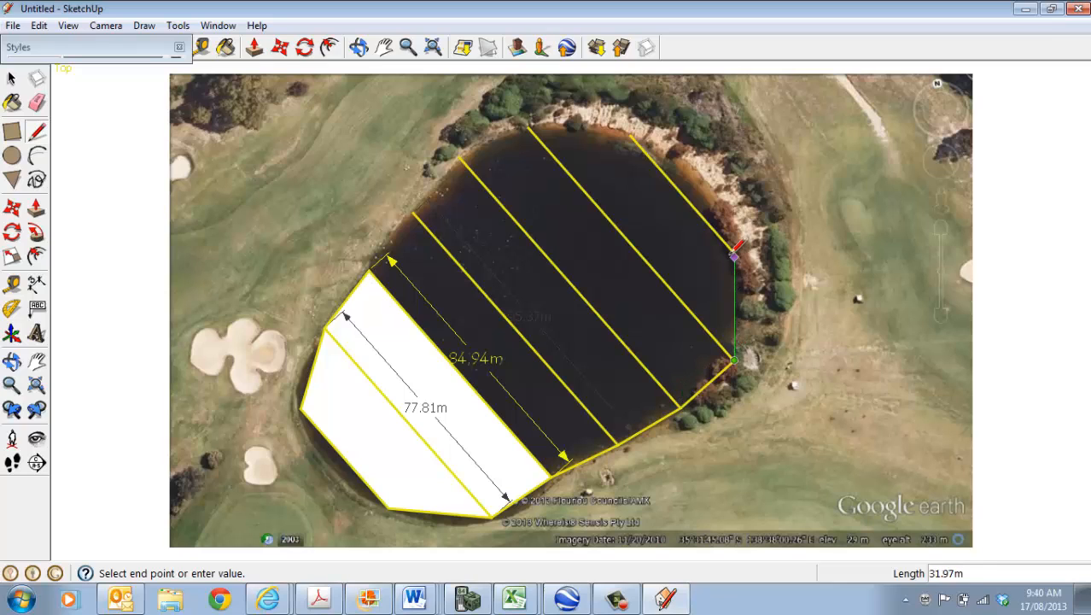
left_click(734, 251)
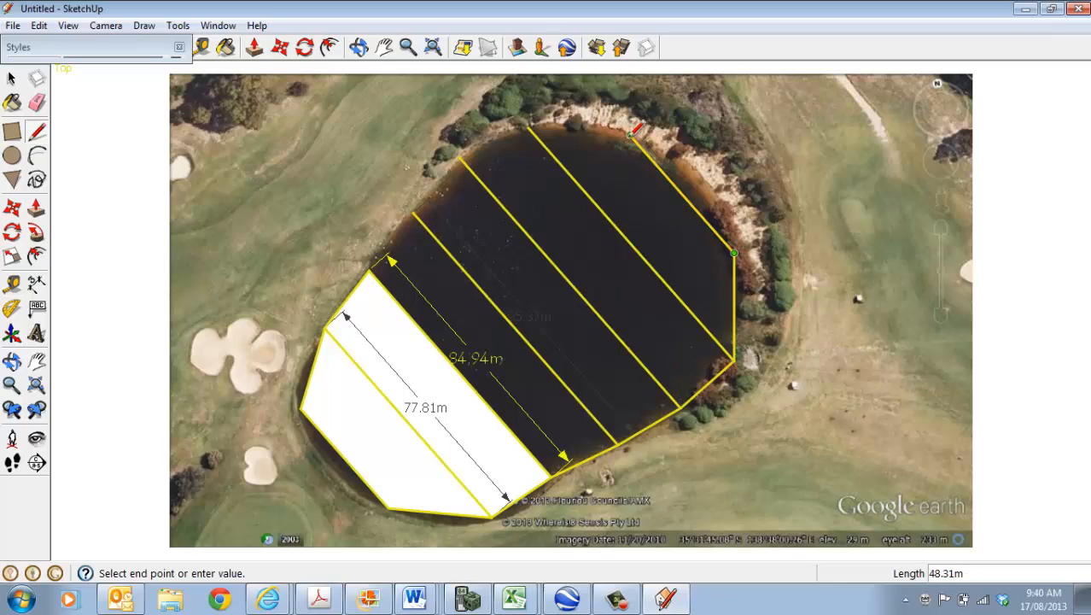
left_click(630, 134)
- Join the north-west ends of the seventh back to the third shore-to-shore line with straight edges, closing the lake outline
left_click(529, 127)
left_click(630, 134)
left_click(530, 126)
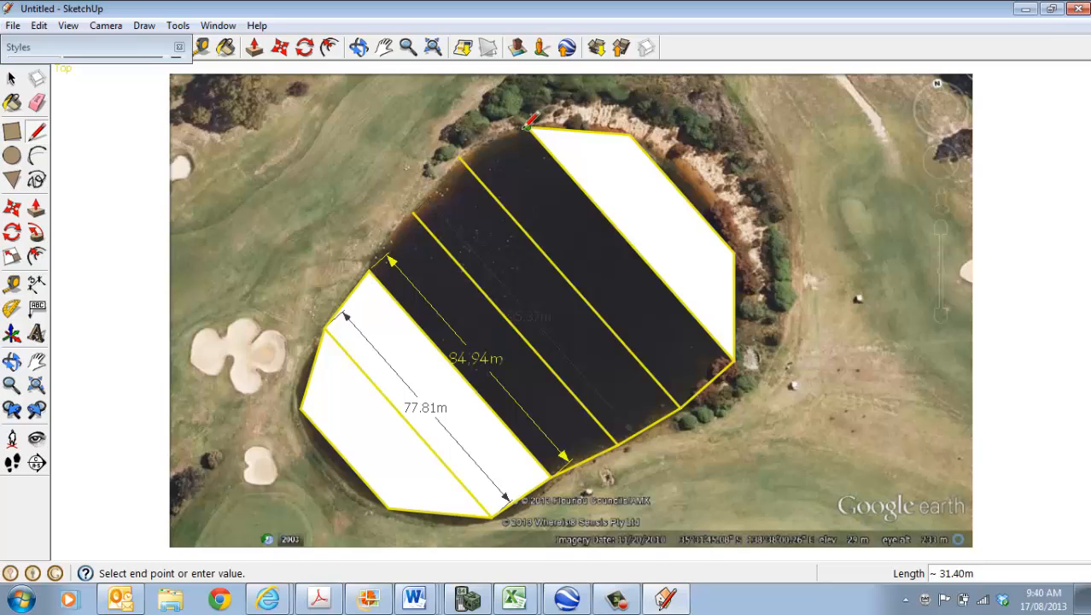
left_click(463, 154)
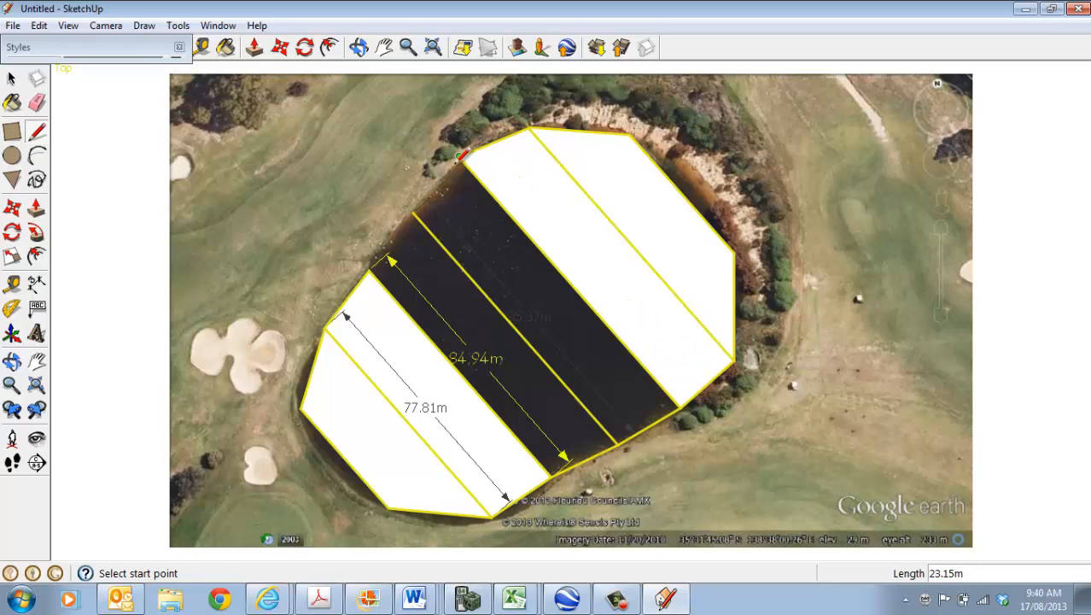
left_click(459, 157)
left_click(414, 211)
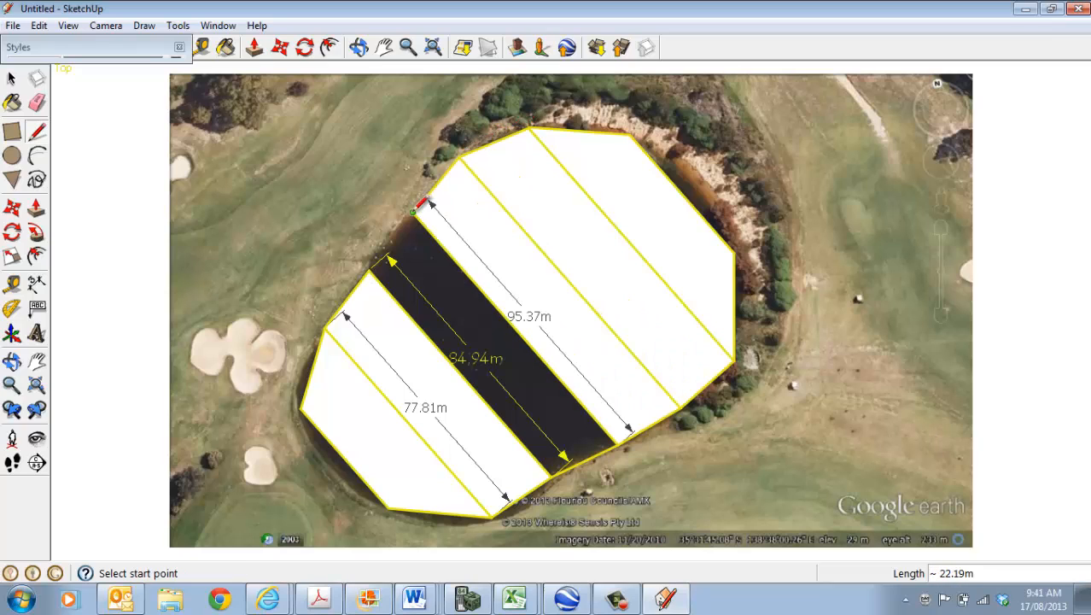
left_click(413, 210)
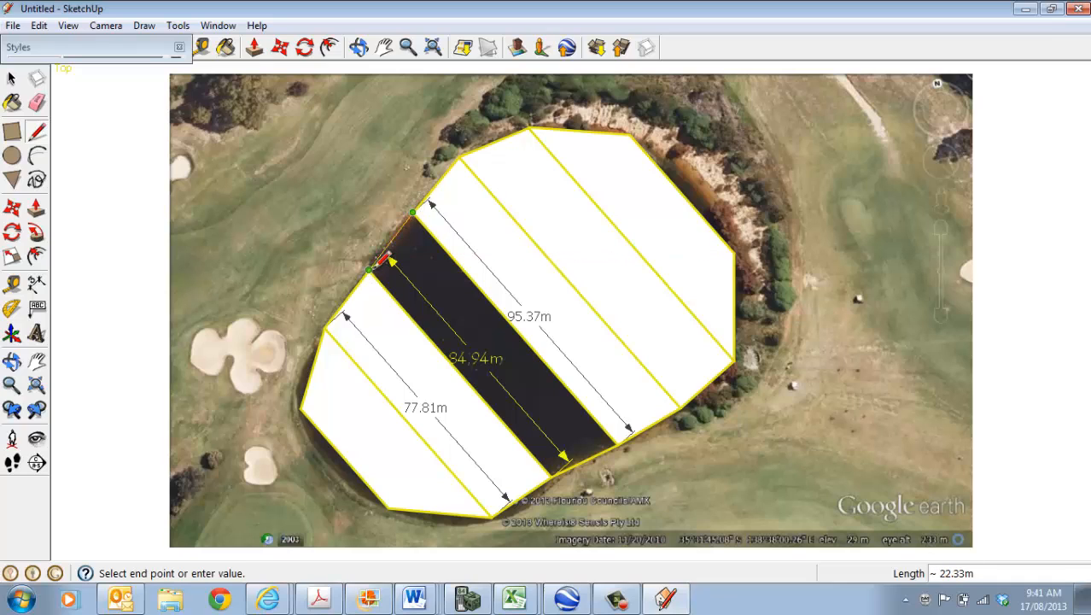
left_click(372, 268)
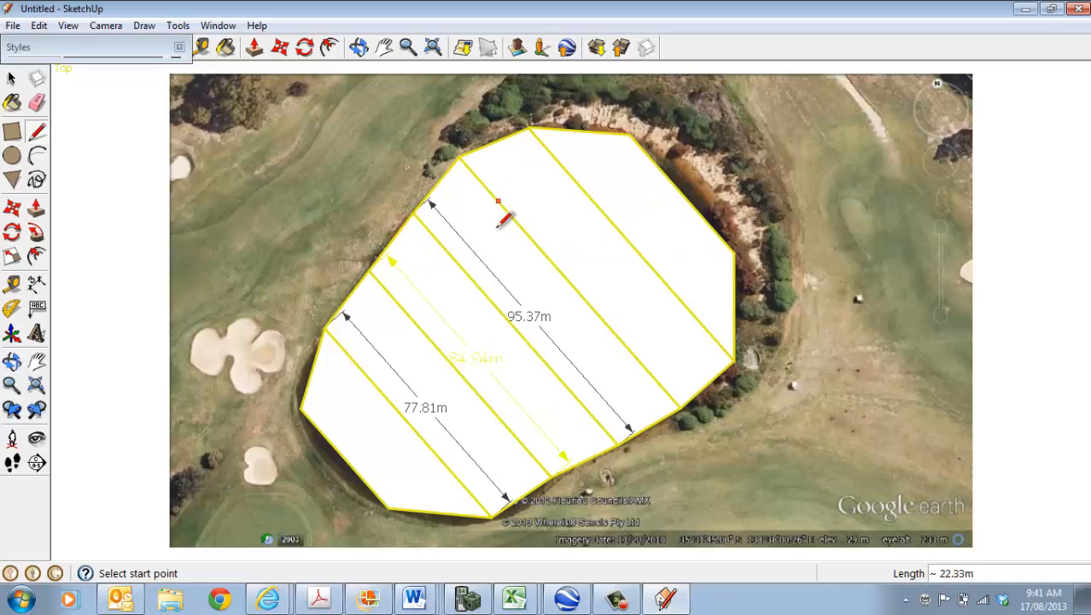
- Measure the area of the north-easternmost strip of the lake
left_click(12, 79)
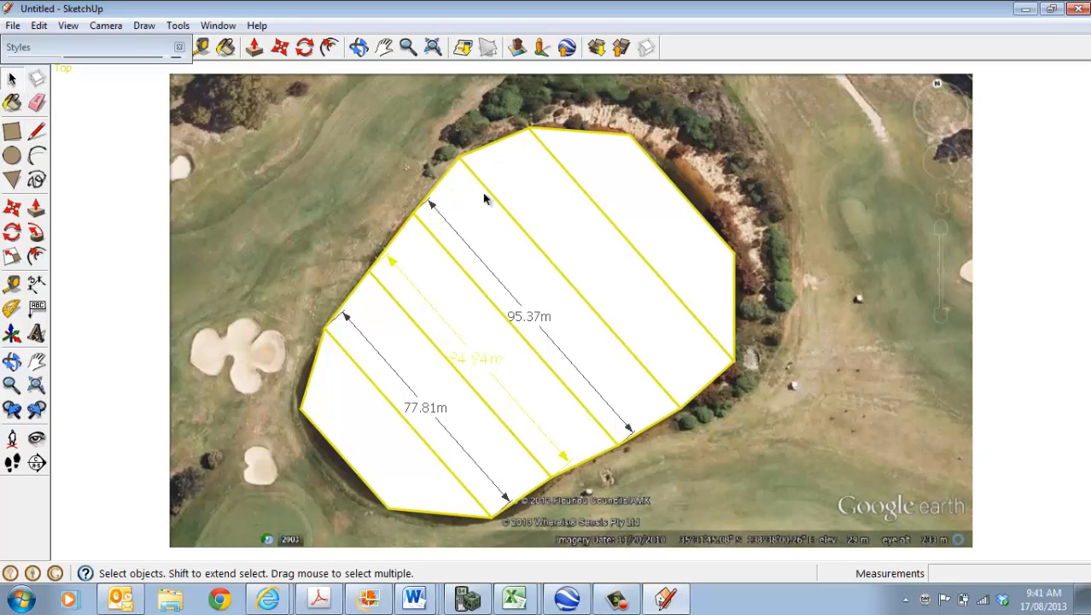
right_click(656, 220)
mouse_move(712, 305)
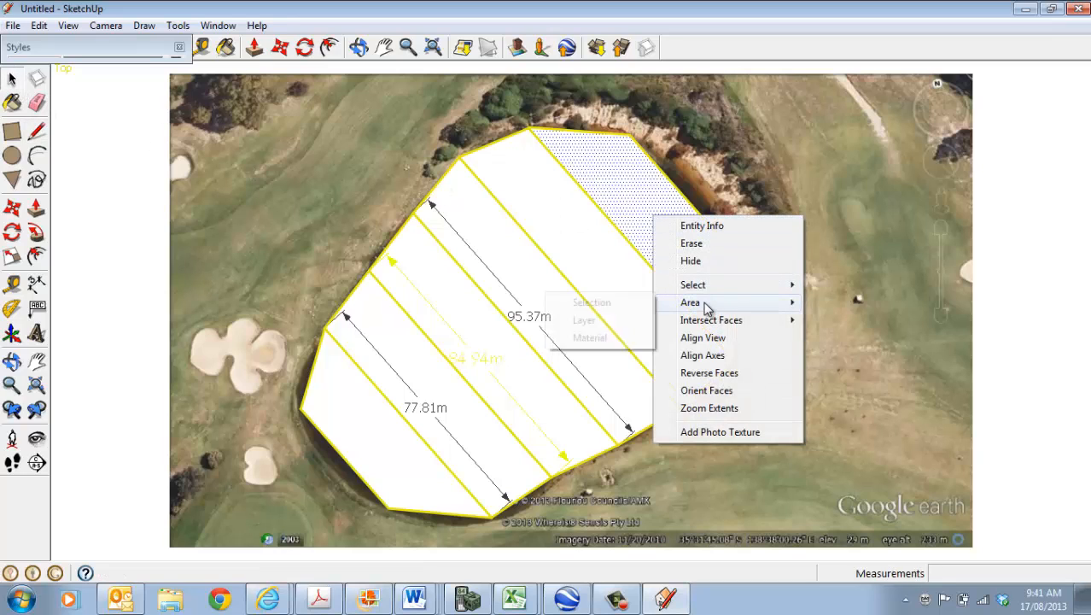
left_click(602, 304)
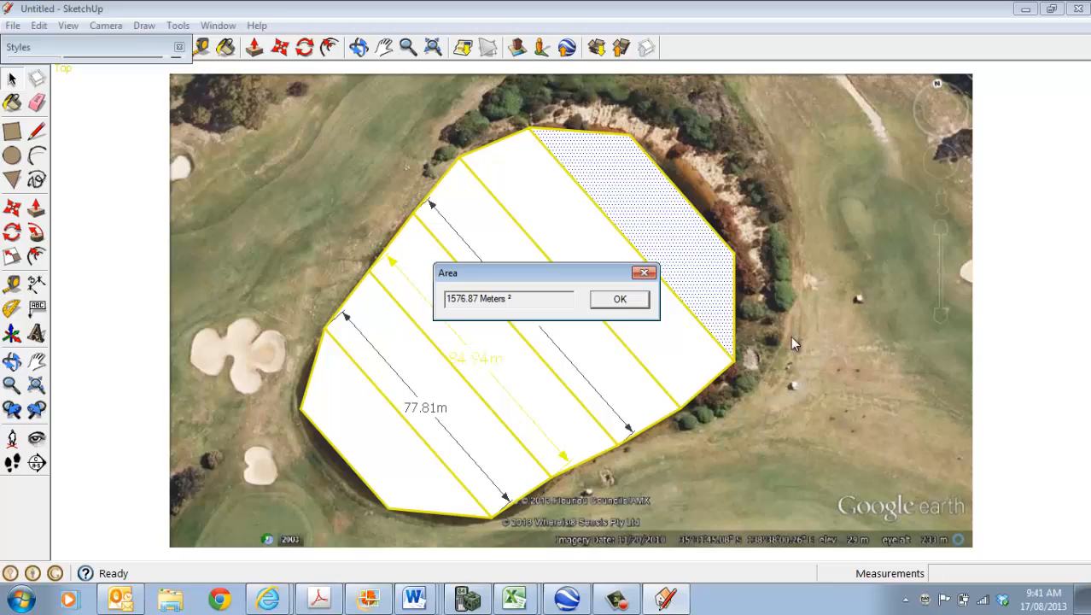
left_click(643, 273)
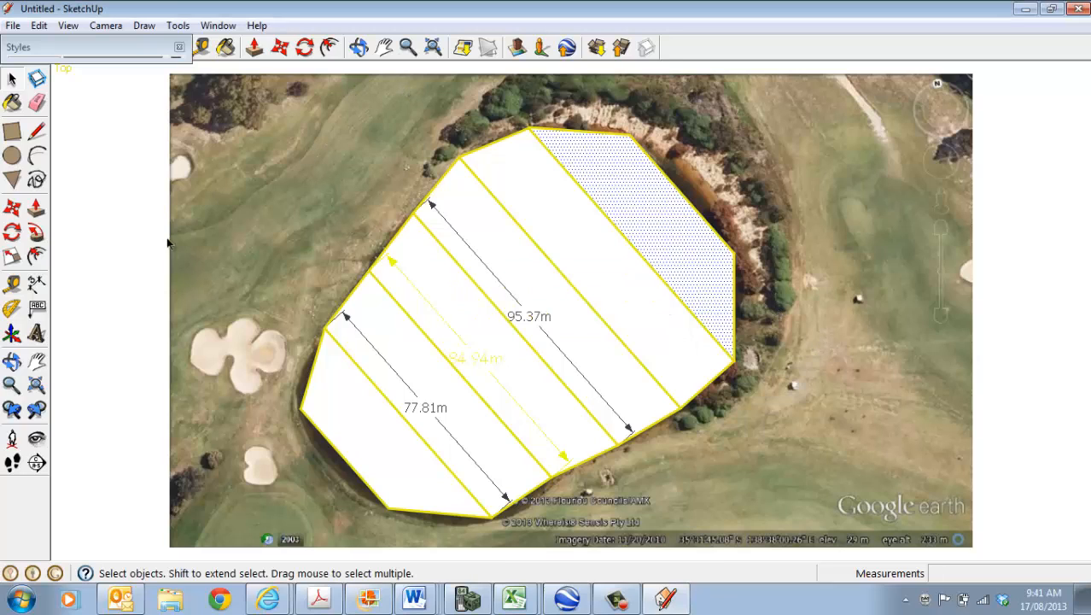
- Draw a closed, irregular elongated polygon with straight edges over the grass north-west of the lake
left_click(35, 131)
left_click(330, 112)
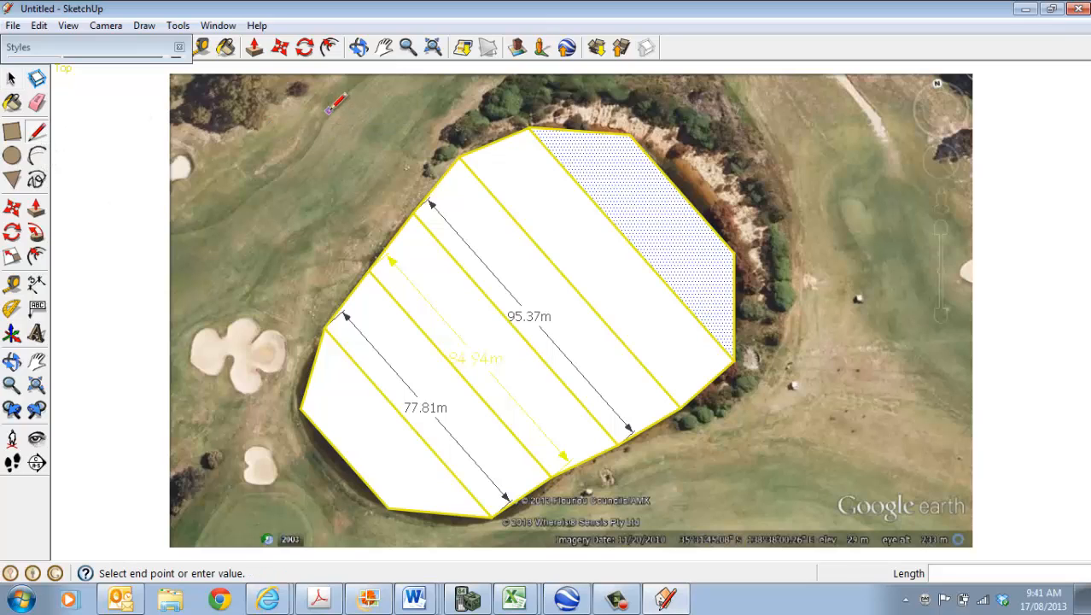
left_click(293, 156)
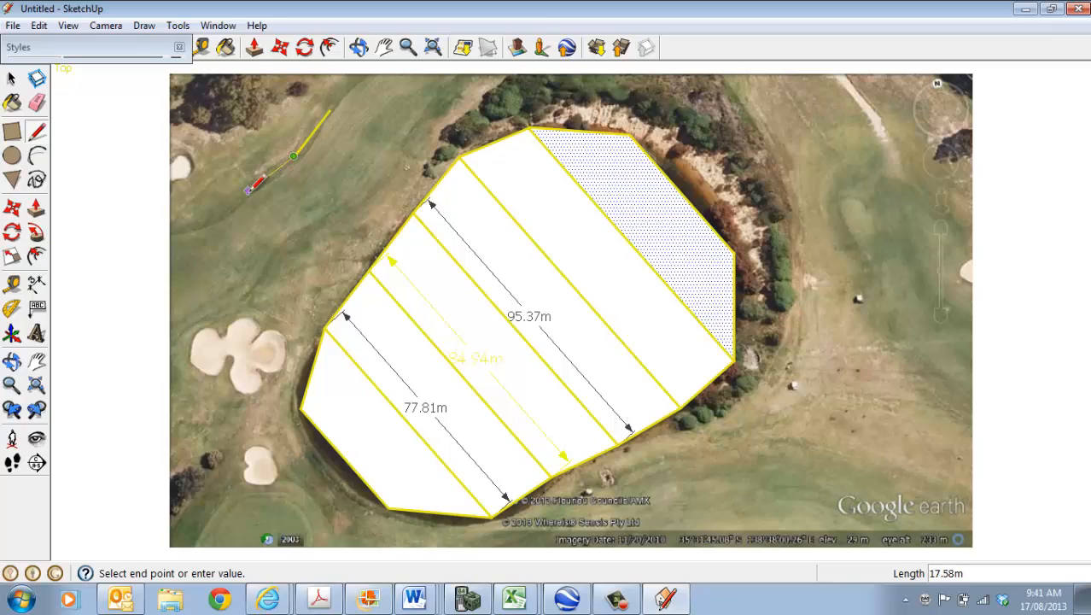
left_click(248, 191)
left_click(203, 229)
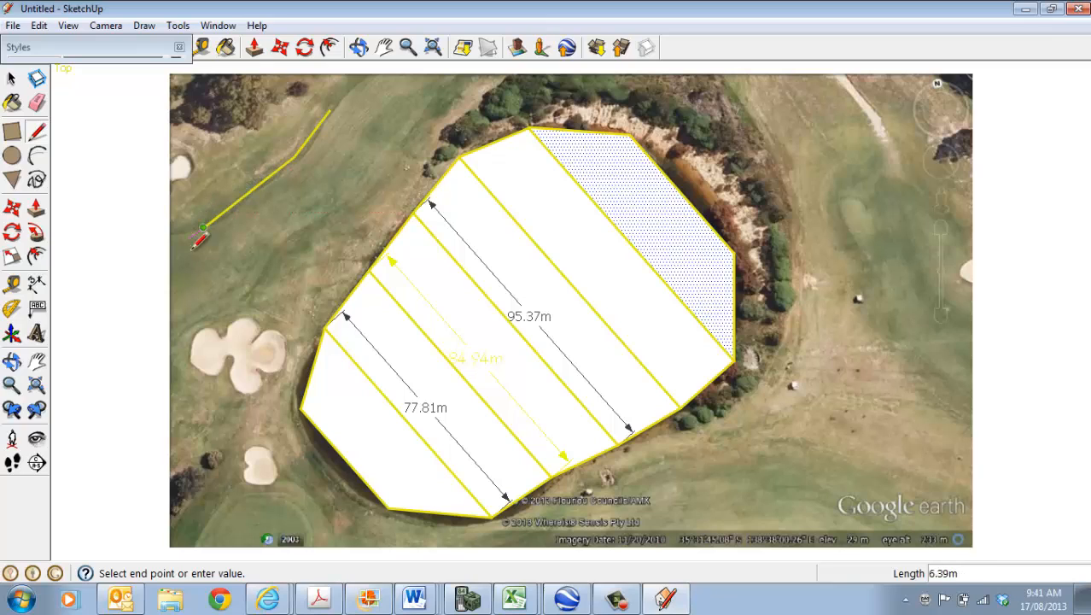
left_click(203, 269)
left_click(242, 291)
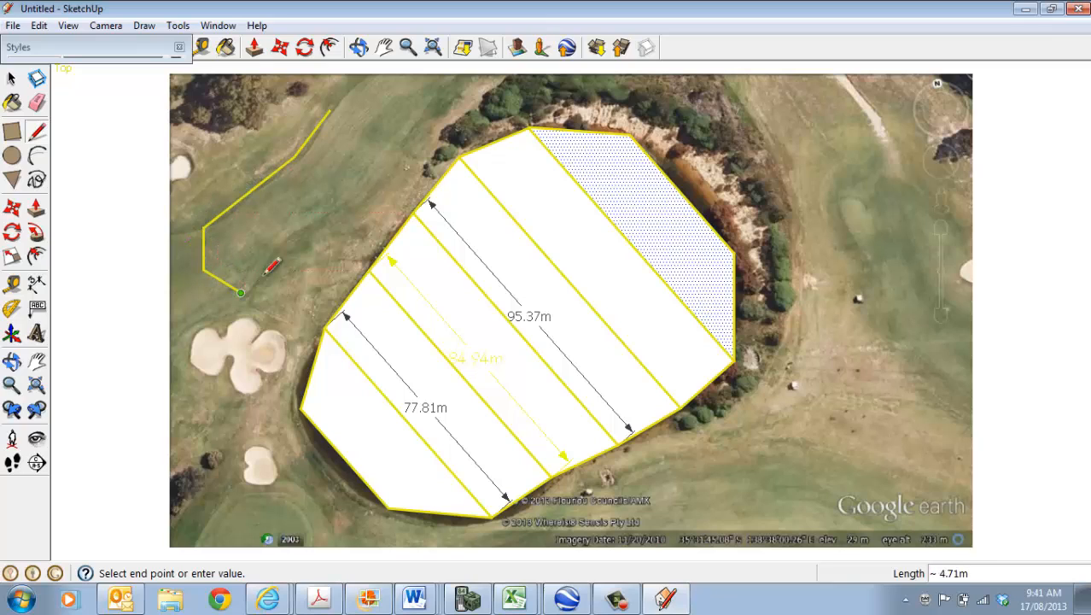
left_click(268, 247)
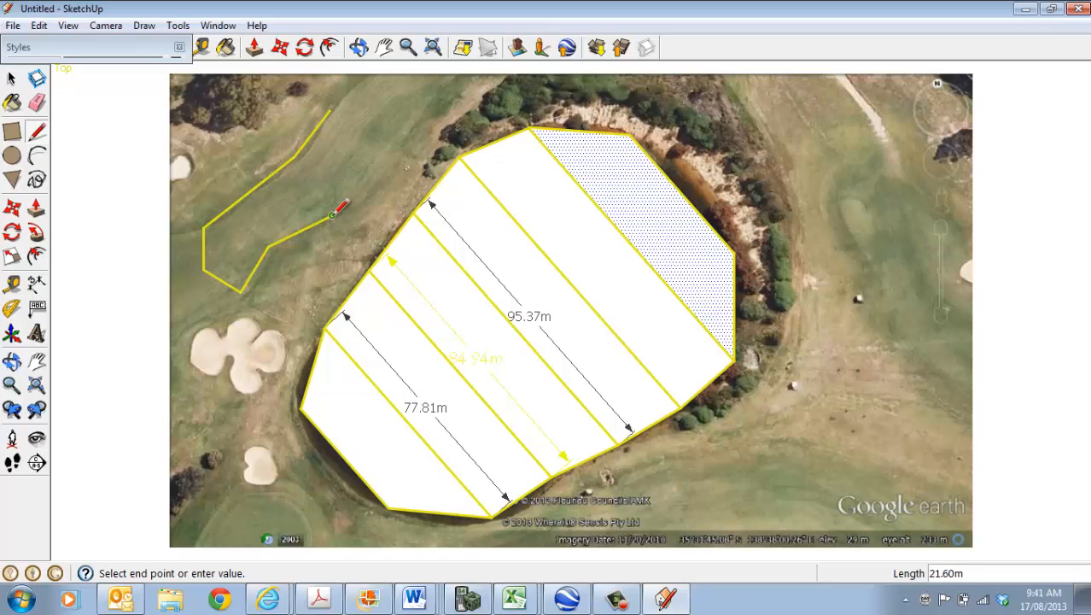
left_click(332, 216)
left_click(381, 193)
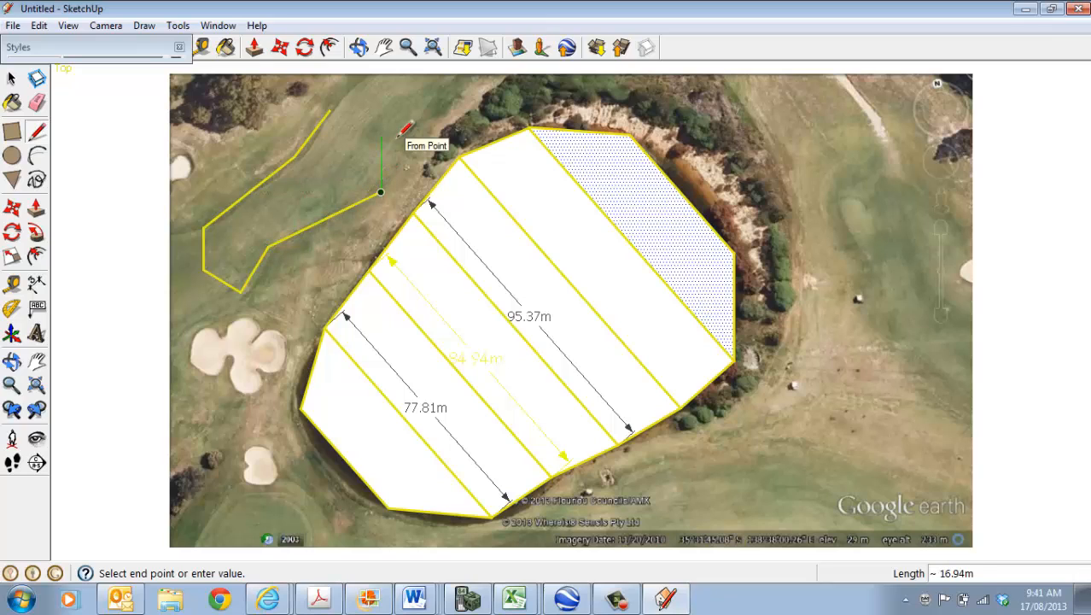
left_click(381, 137)
left_click(331, 110)
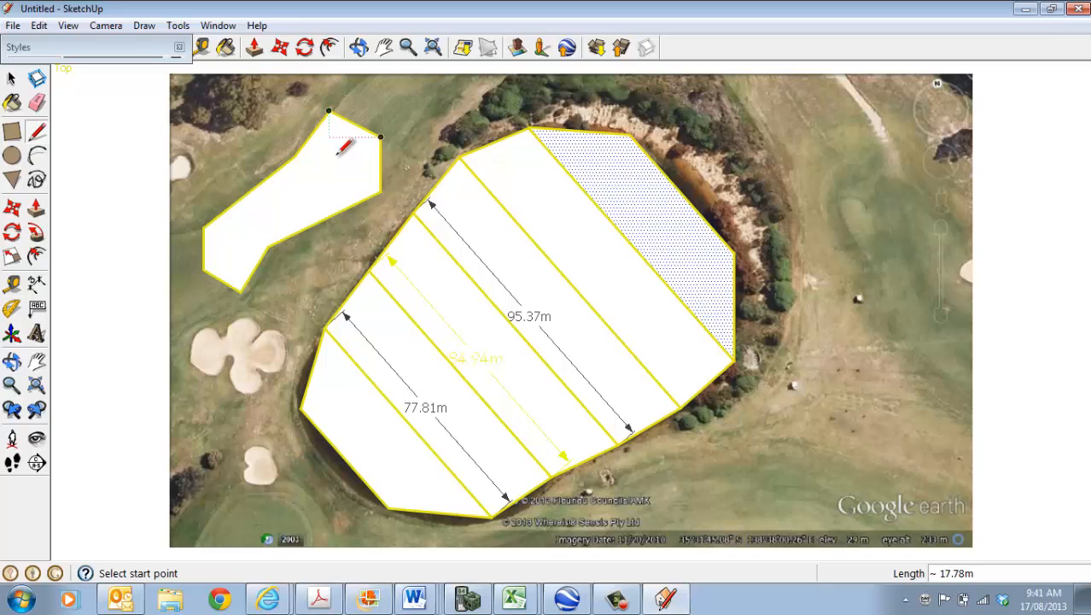
- Measure the area of the irregular polygon on the grass north-west of the lake
left_click(11, 78)
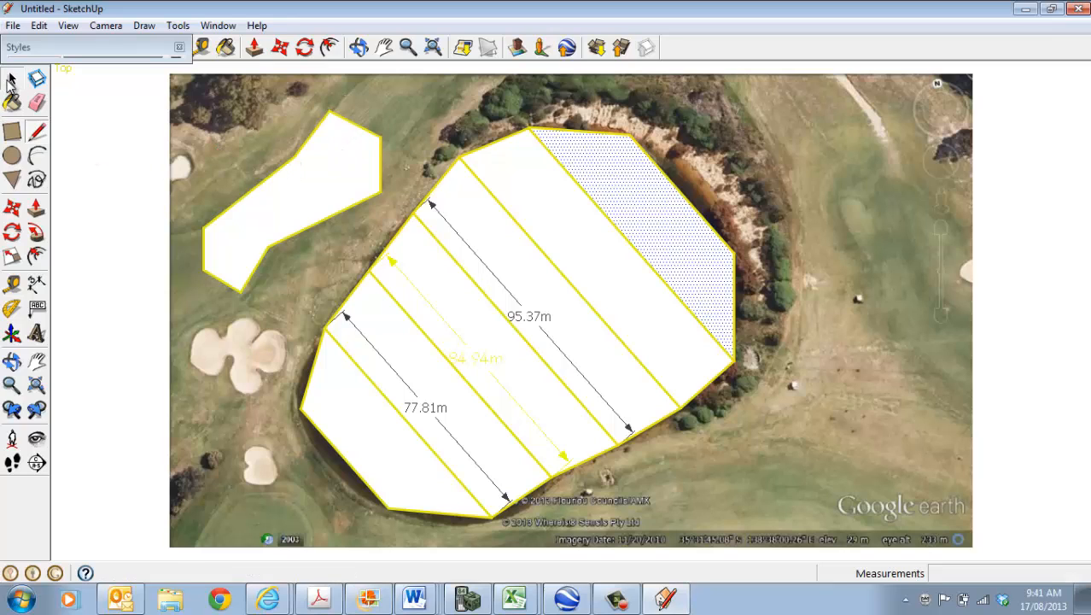
right_click(327, 174)
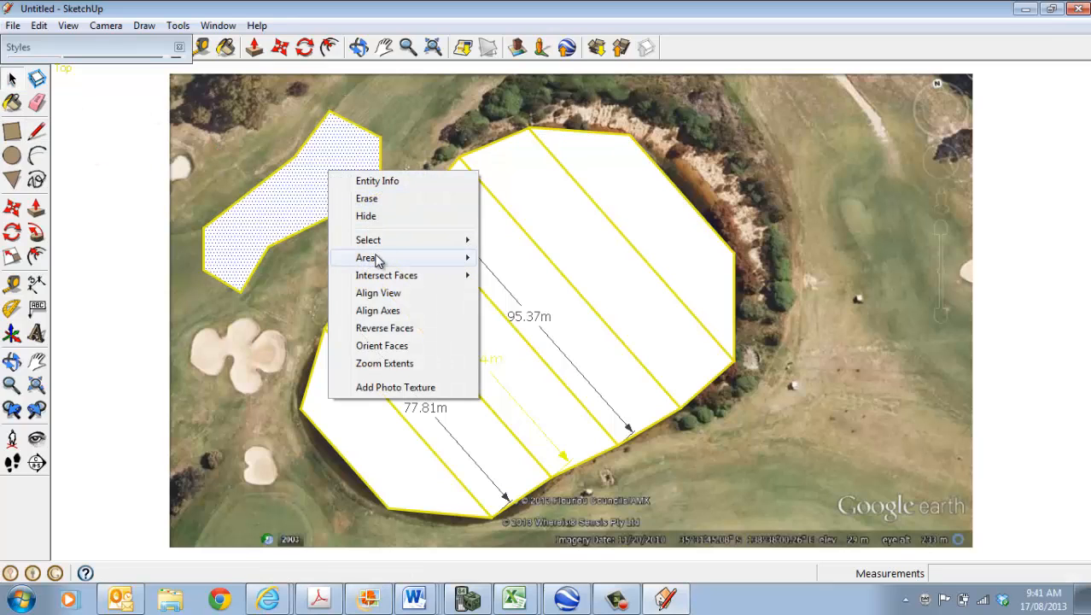
mouse_move(378, 257)
left_click(248, 257)
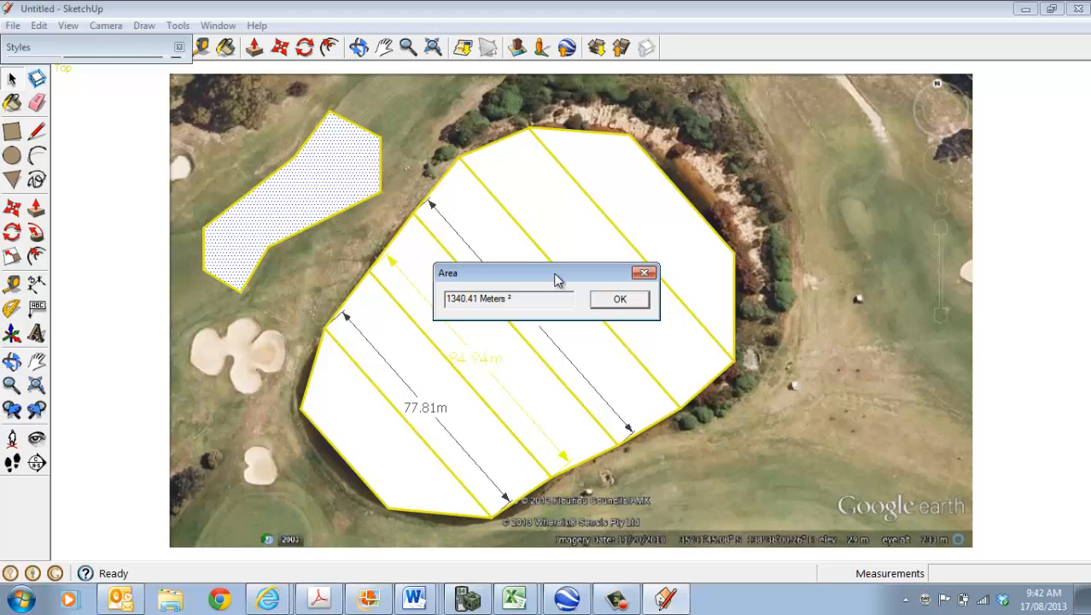
left_click(642, 274)
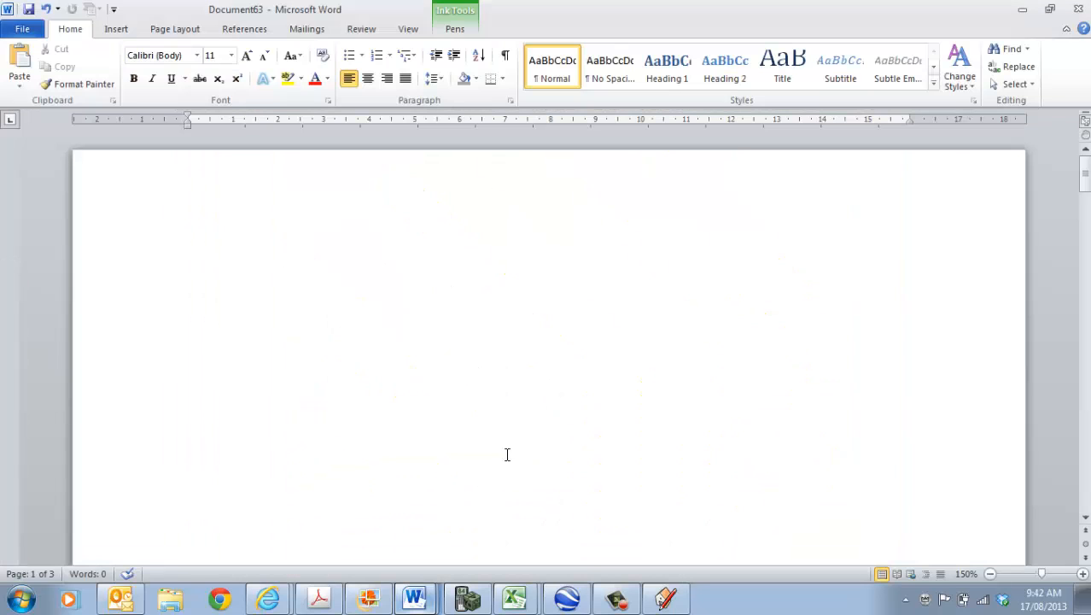
- Paste the copied SketchUp screenshot at the start of the blank document and select the picture
left_click(241, 264)
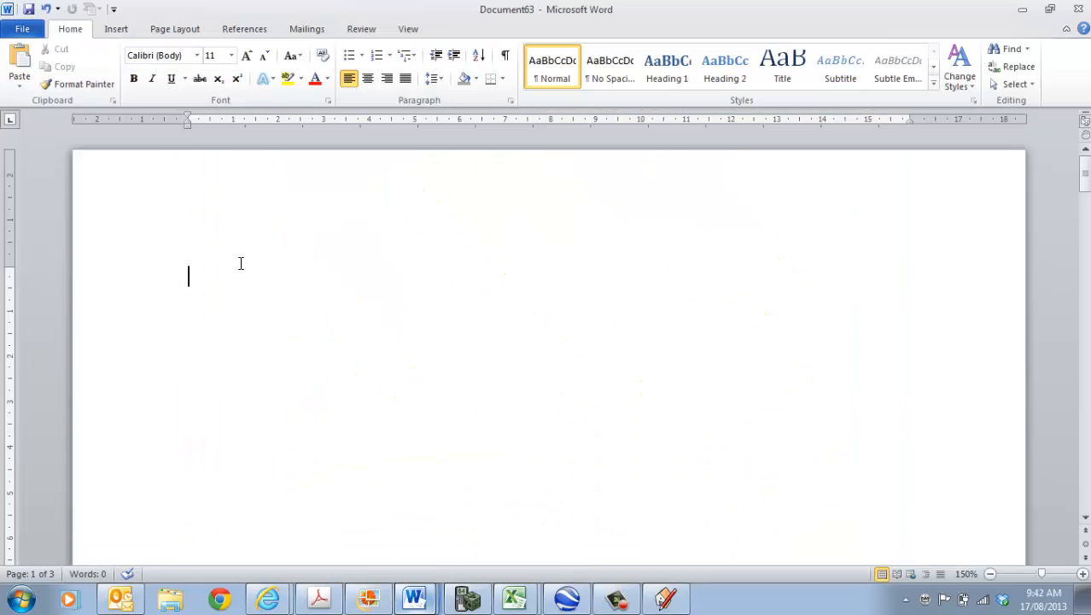
right_click(299, 325)
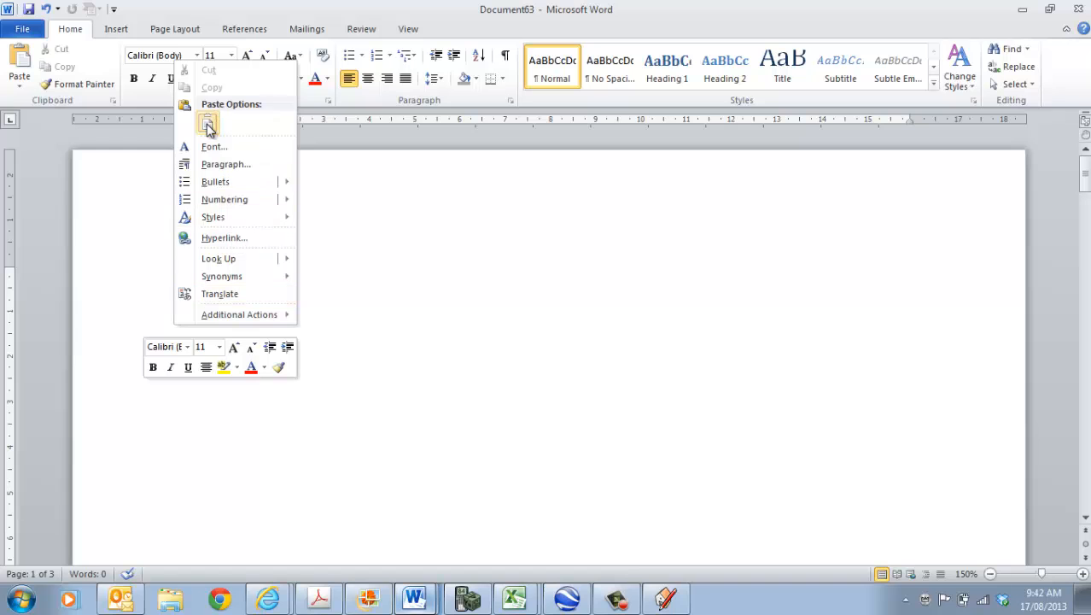
left_click(865, 390)
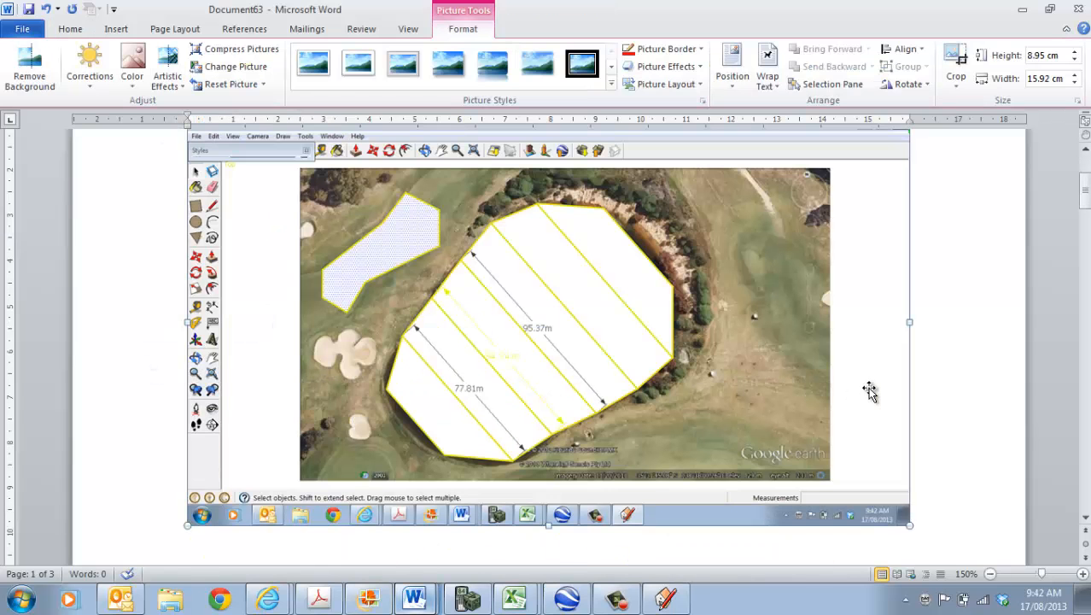
- Crop the pasted screenshot to the lake and its immediate surroundings, about 6.23 cm high and 7.83 cm wide
left_click(955, 59)
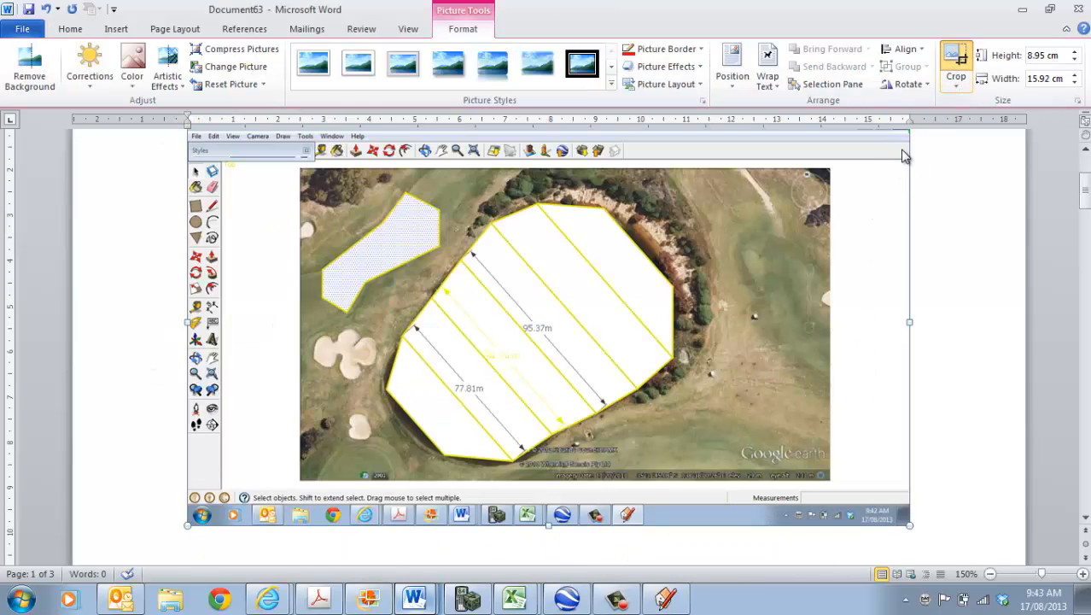
left_click_drag(1085, 203, 1086, 194)
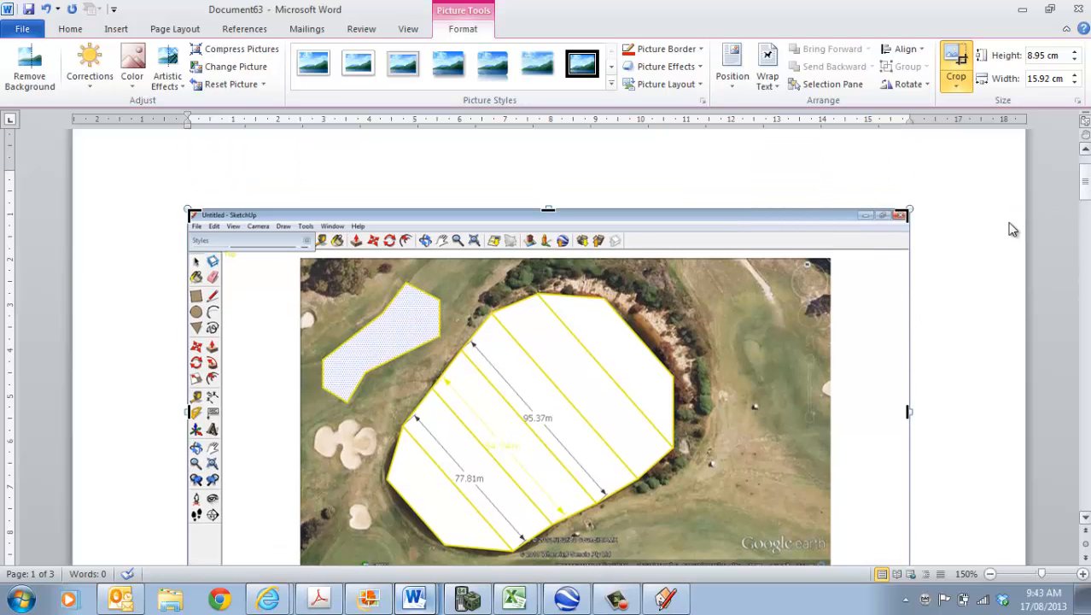
left_click_drag(909, 210, 700, 279)
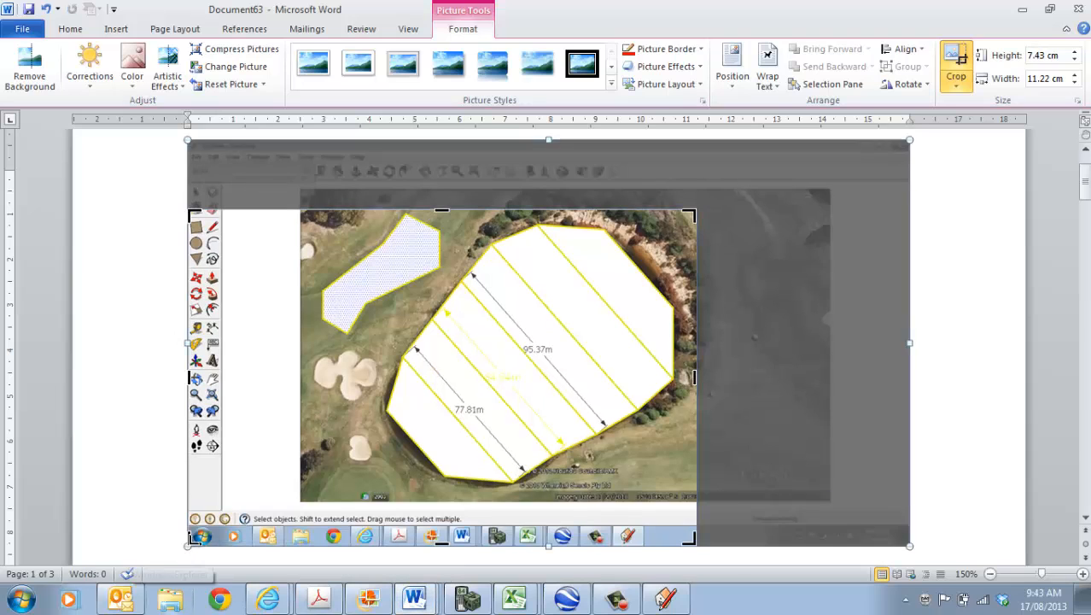
left_click_drag(189, 538, 339, 493)
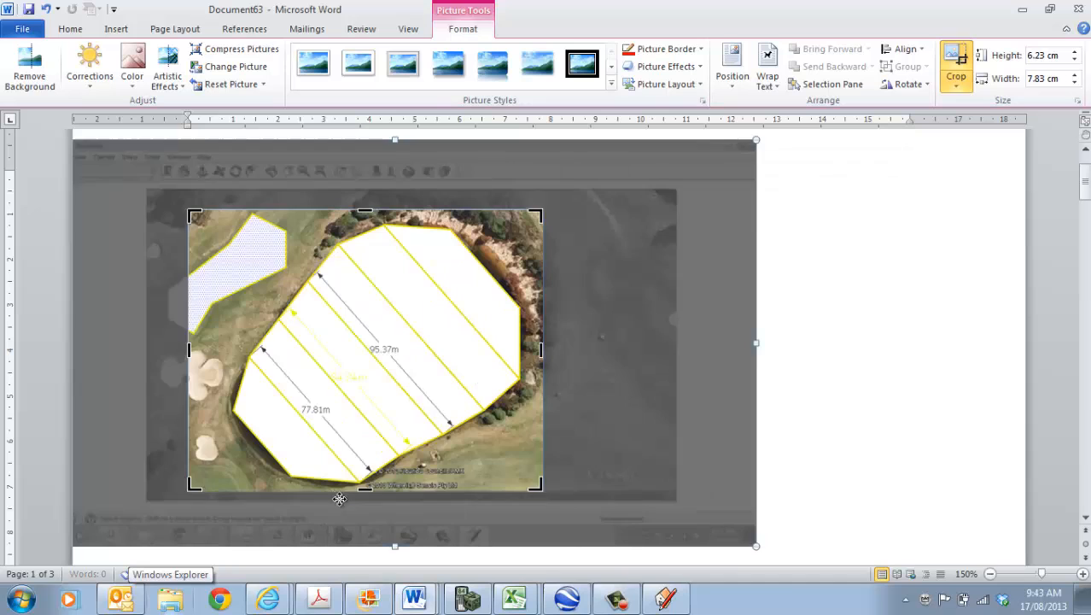
left_click(857, 414)
left_click(541, 441)
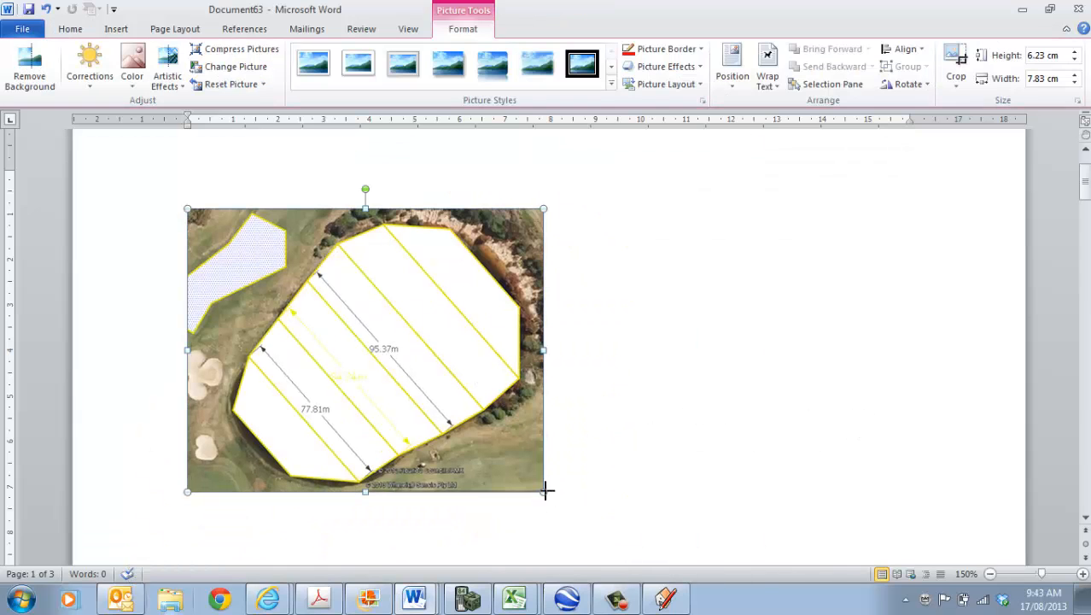
- Enlarge the cropped lake picture proportionally to about 14 cm high and 17.6 cm wide
mouse_move(545, 490)
left_mouse_down()
mouse_move(728, 514)
mouse_move(533, 483)
left_mouse_up()
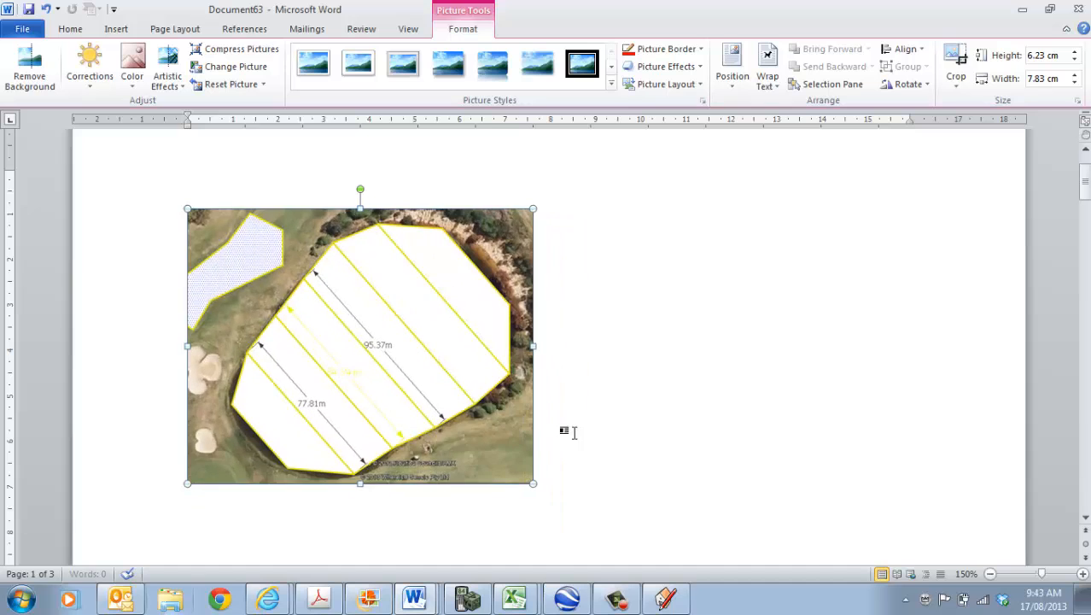
scroll(611, 434, "down", 5)
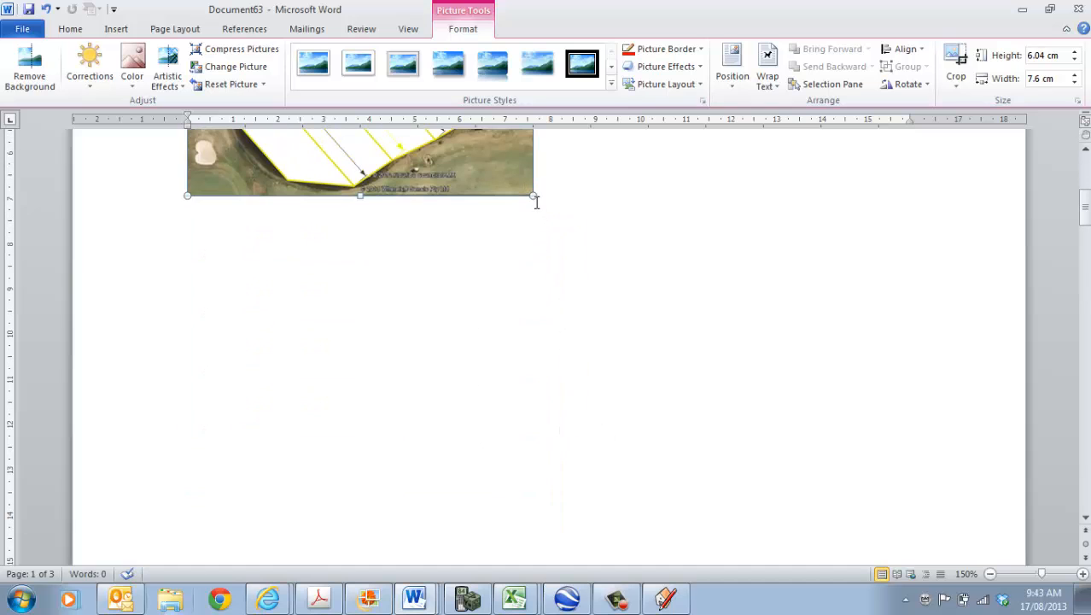
left_click_drag(535, 196, 986, 497)
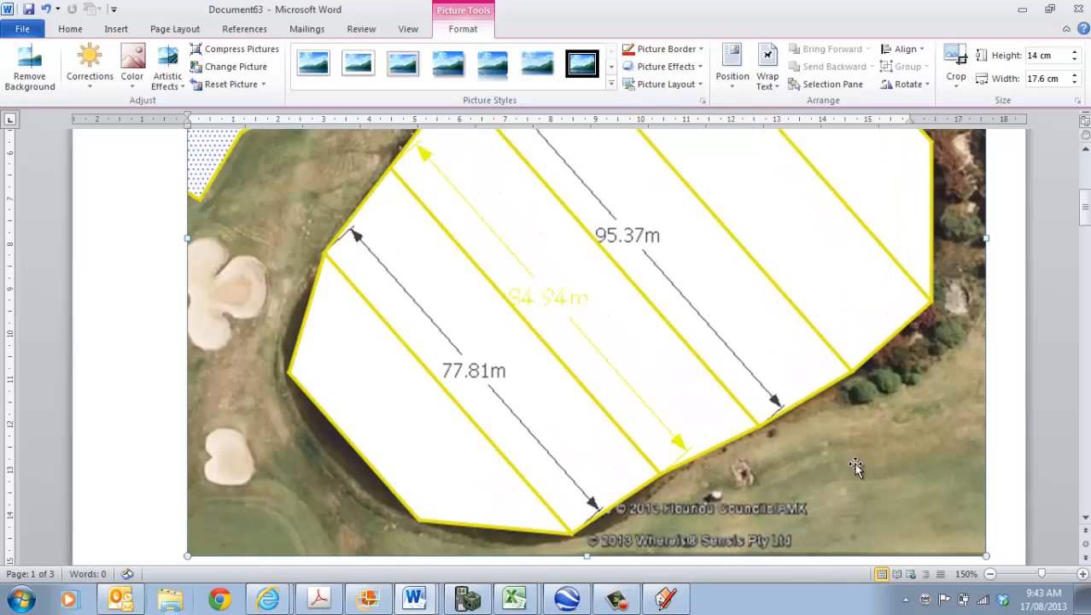
scroll(768, 431, "up", 5)
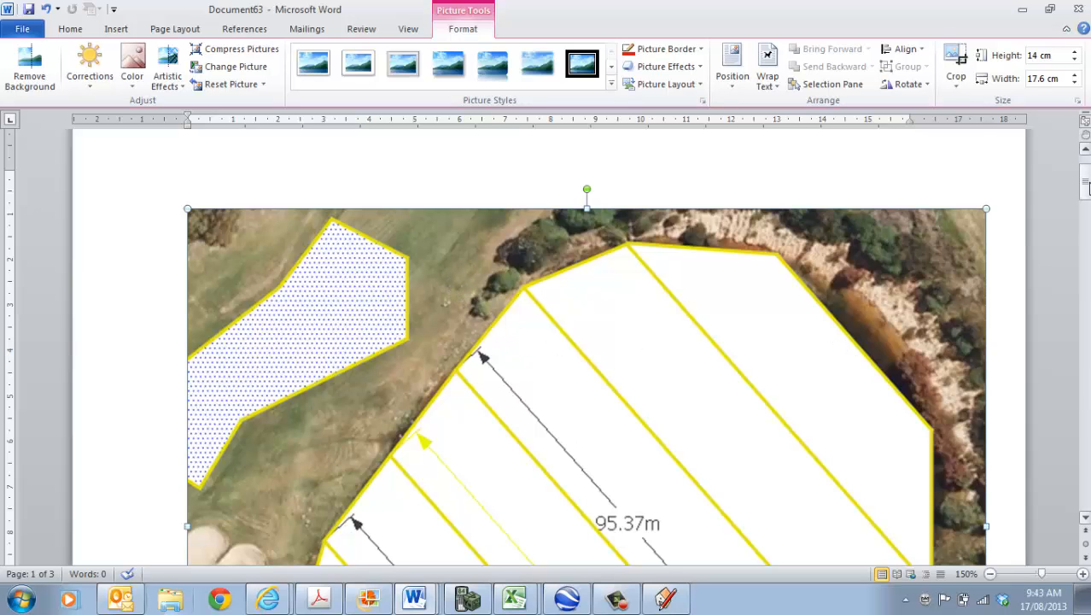
mouse_move(1084, 185)
left_mouse_down()
mouse_move(1084, 222)
mouse_move(1086, 199)
left_mouse_up()
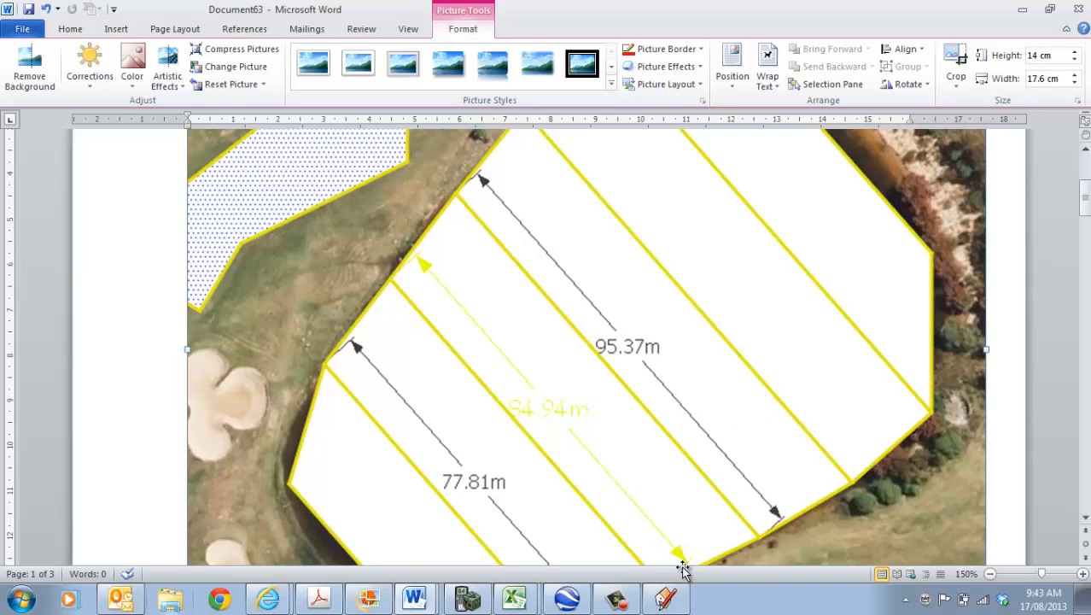
mouse_move(673, 597)
scroll(717, 454, "up", 1)
scroll(717, 454, "down", 1)
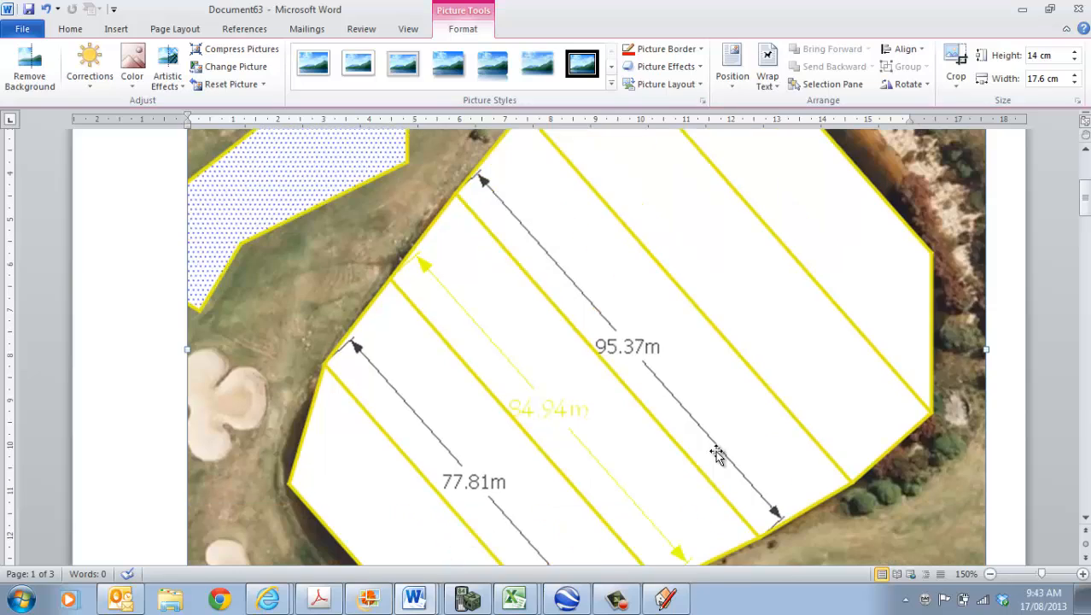